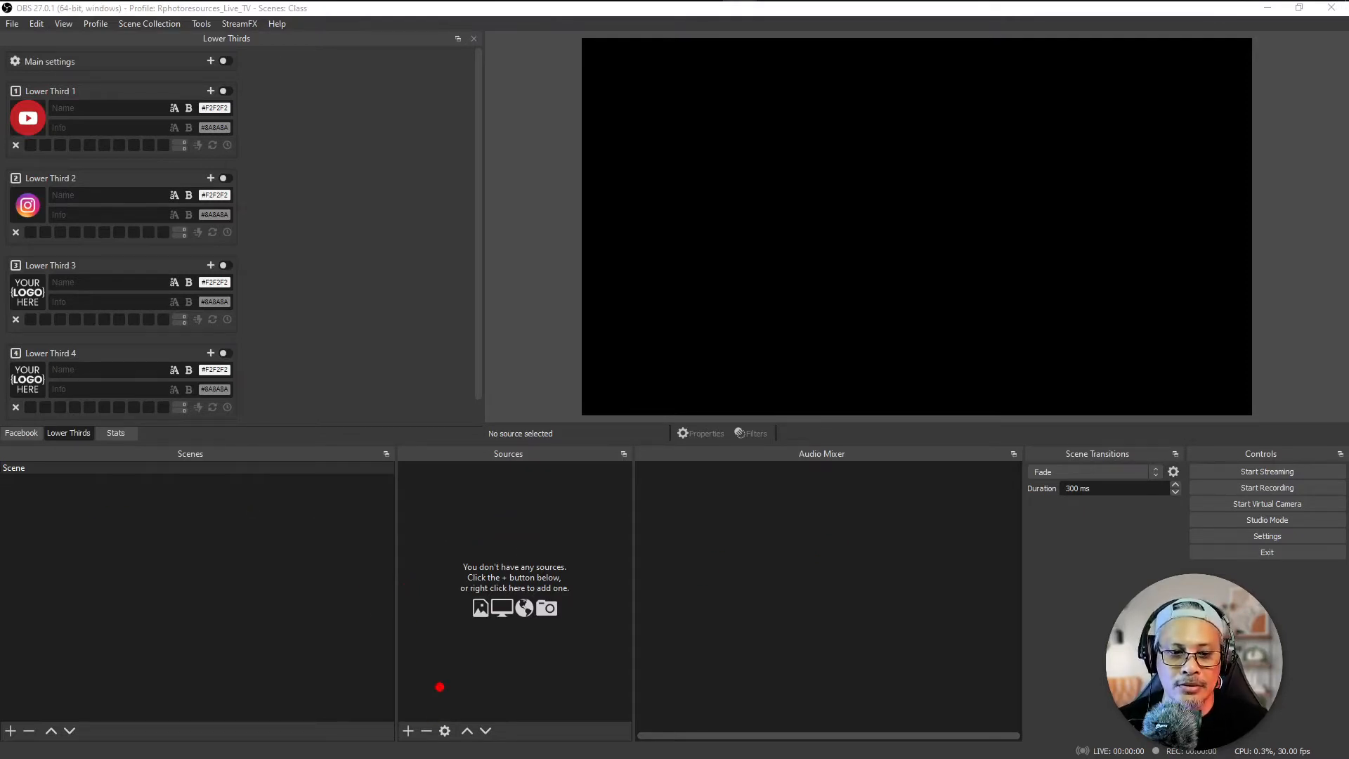
# Step: Examine the source types that can be added to the scene, starting with Audio Input Capture
pyautogui.moveTo(413, 699)
pyautogui.mouseDown()
pyautogui.moveTo(399, 756)
pyautogui.moveTo(425, 718)
pyautogui.mouseUp()
pyautogui.moveTo(375, 680)
pyautogui.mouseDown()
pyautogui.moveTo(397, 709)
pyautogui.moveTo(380, 717)
pyautogui.mouseUp()
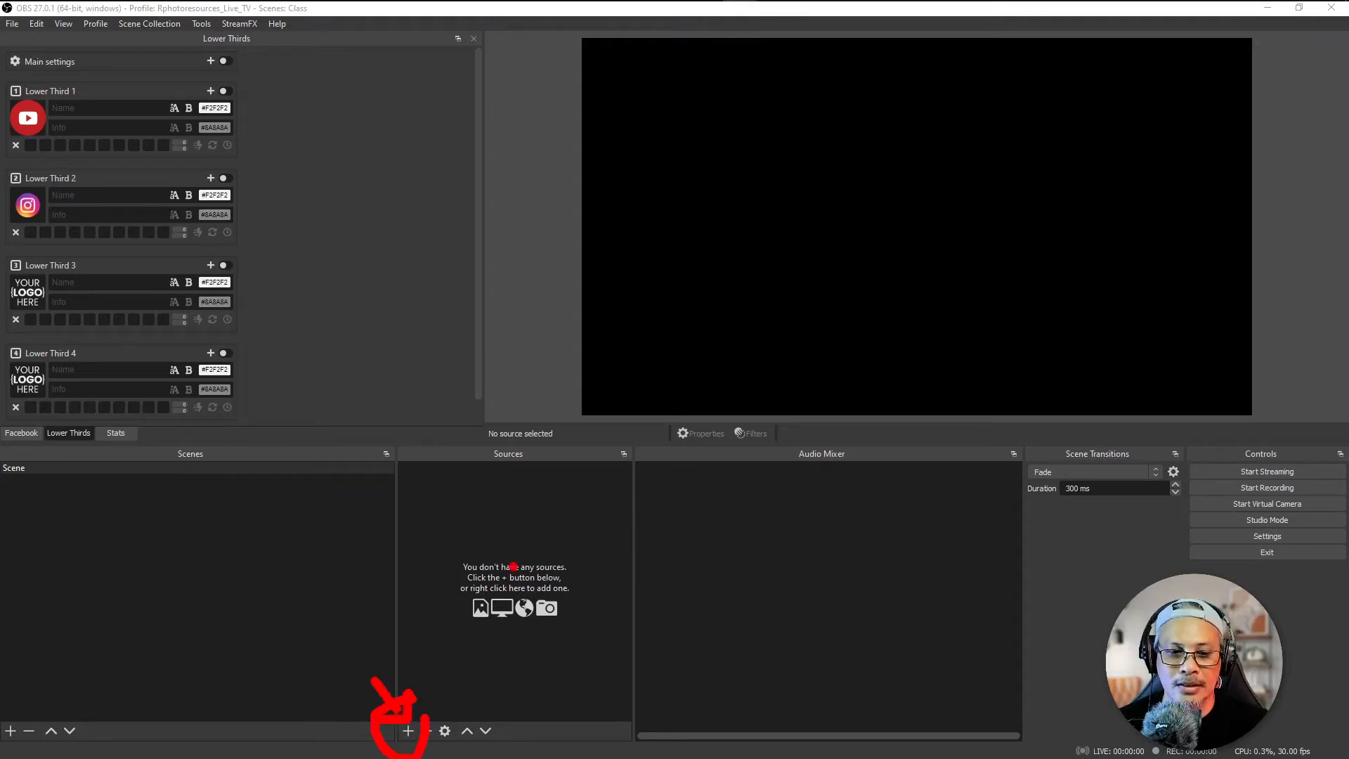
pyautogui.press('Escape')
pyautogui.click(407, 730)
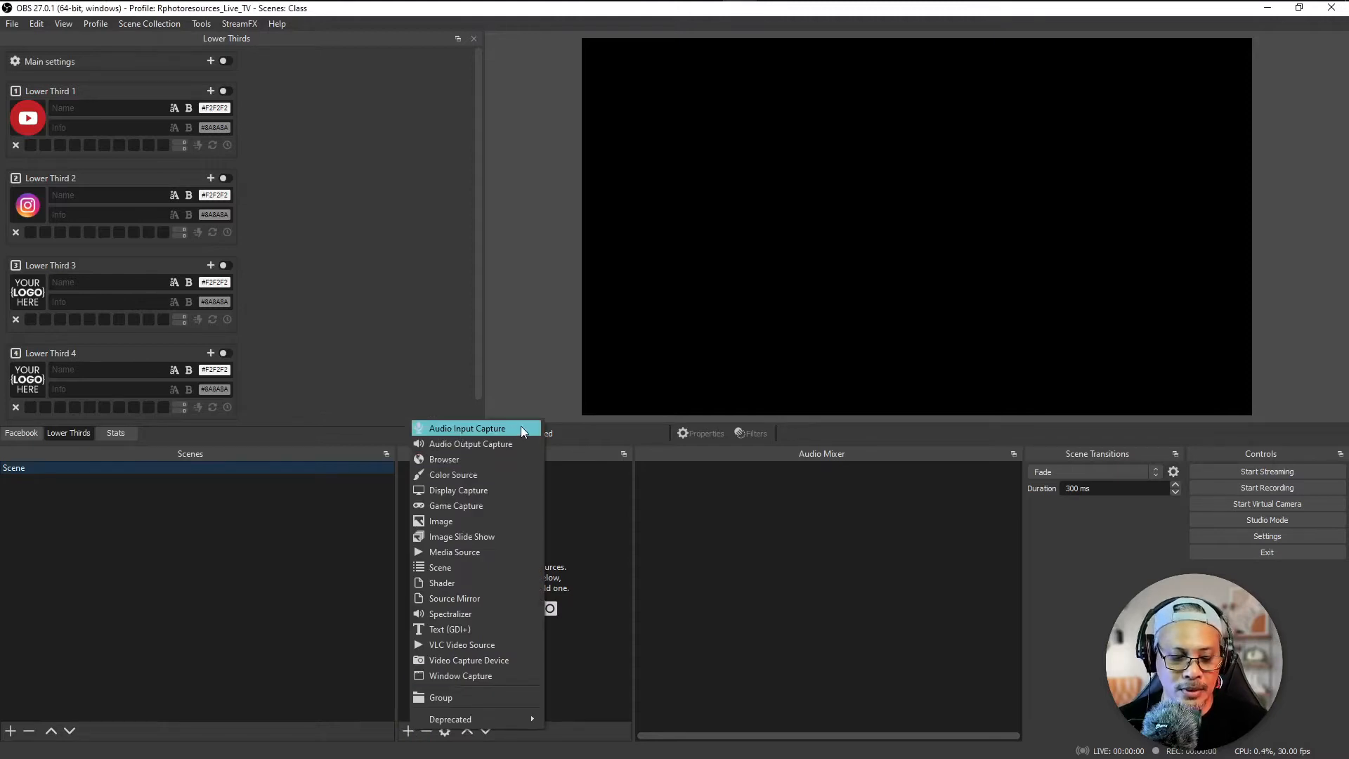
pyautogui.hotkey('ctrl', '2')
pyautogui.moveTo(523, 427); pyautogui.dragTo(613, 385)
pyautogui.moveTo(557, 433)
pyautogui.mouseDown()
pyautogui.moveTo(591, 529)
pyautogui.moveTo(605, 530)
pyautogui.moveTo(564, 537)
pyautogui.mouseUp()
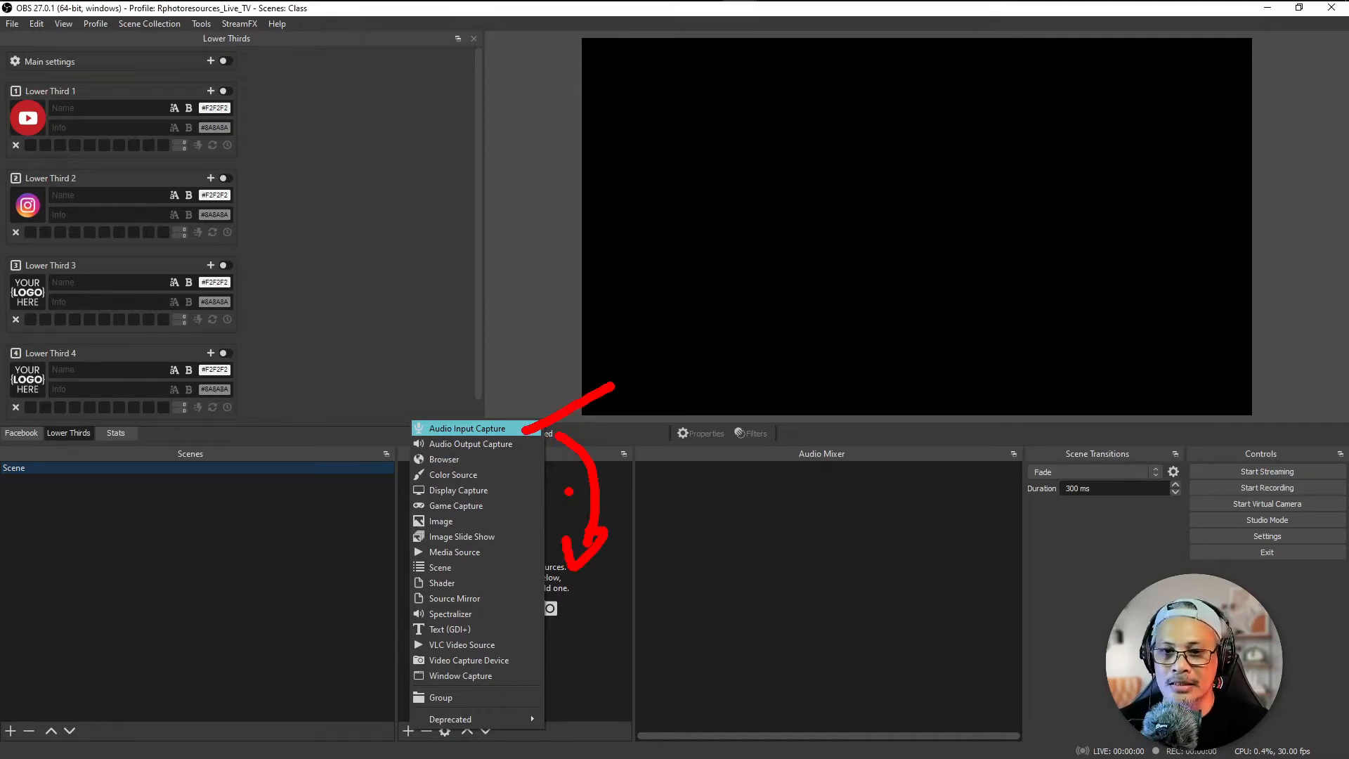
pyautogui.press('Escape')
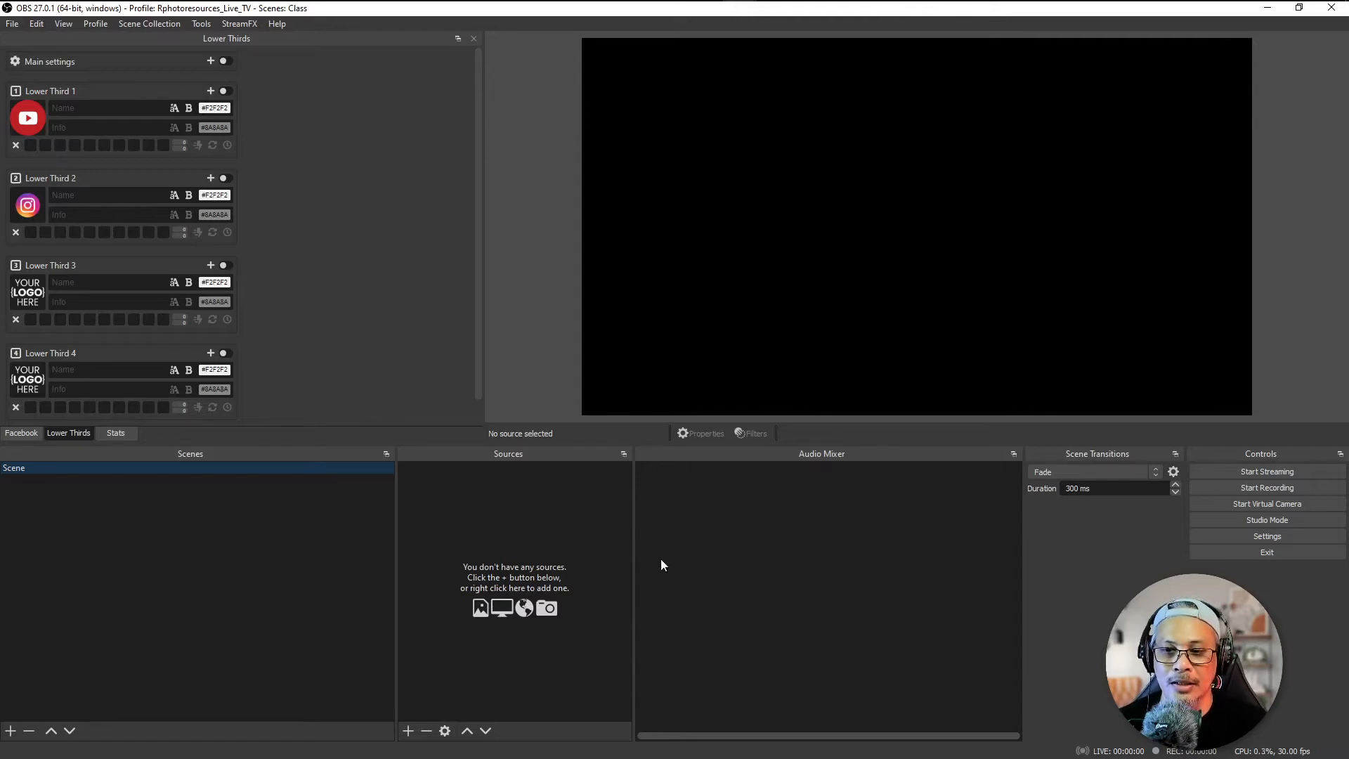
# Step: Review the global audio device assignments for desktop audio and the microphones in the audio settings
pyautogui.click(1249, 539)
pyautogui.moveTo(607, 125); pyautogui.dragTo(628, 114)
pyautogui.click(409, 244)
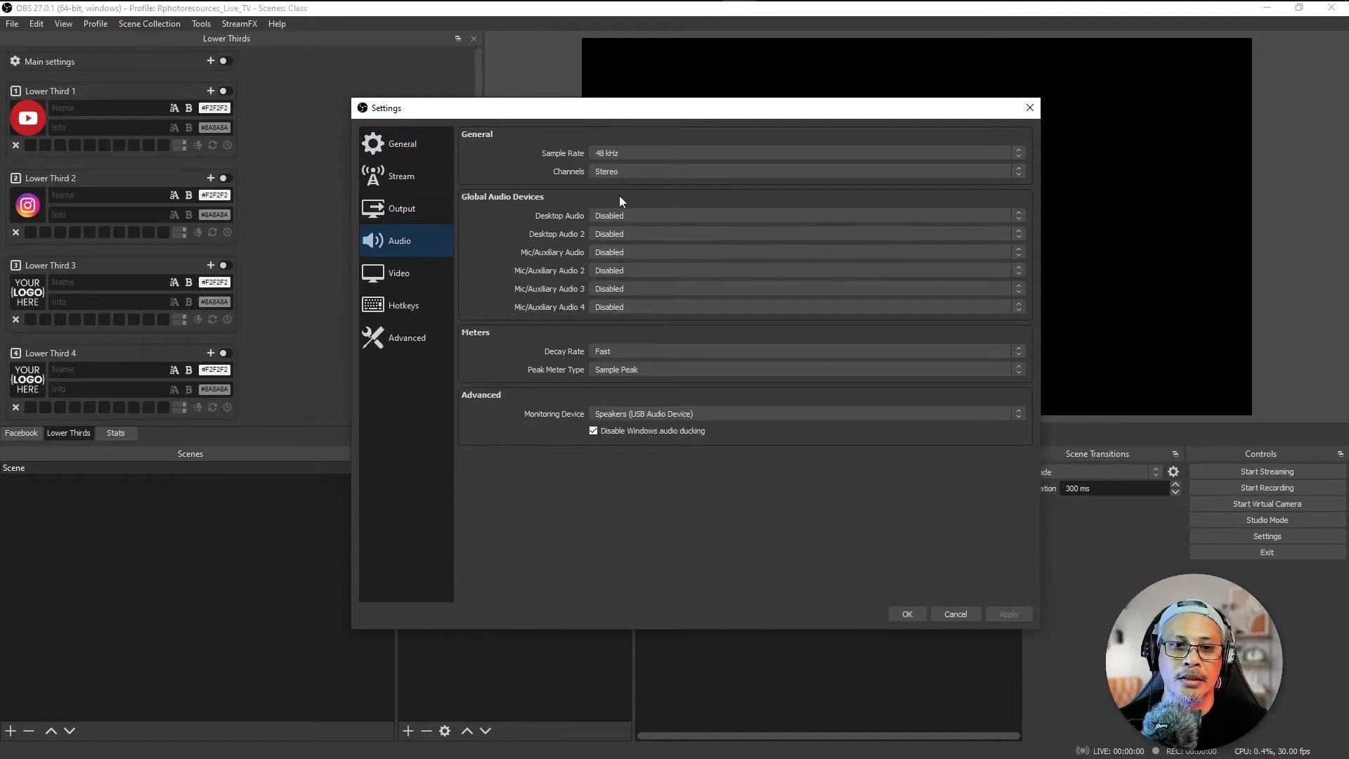
pyautogui.hotkey('ctrl', '2')
pyautogui.moveTo(505, 226)
pyautogui.mouseDown()
pyautogui.moveTo(497, 263)
pyautogui.moveTo(521, 249)
pyautogui.moveTo(522, 299)
pyautogui.moveTo(488, 289)
pyautogui.moveTo(509, 284)
pyautogui.moveTo(498, 309)
pyautogui.moveTo(527, 305)
pyautogui.mouseUp()
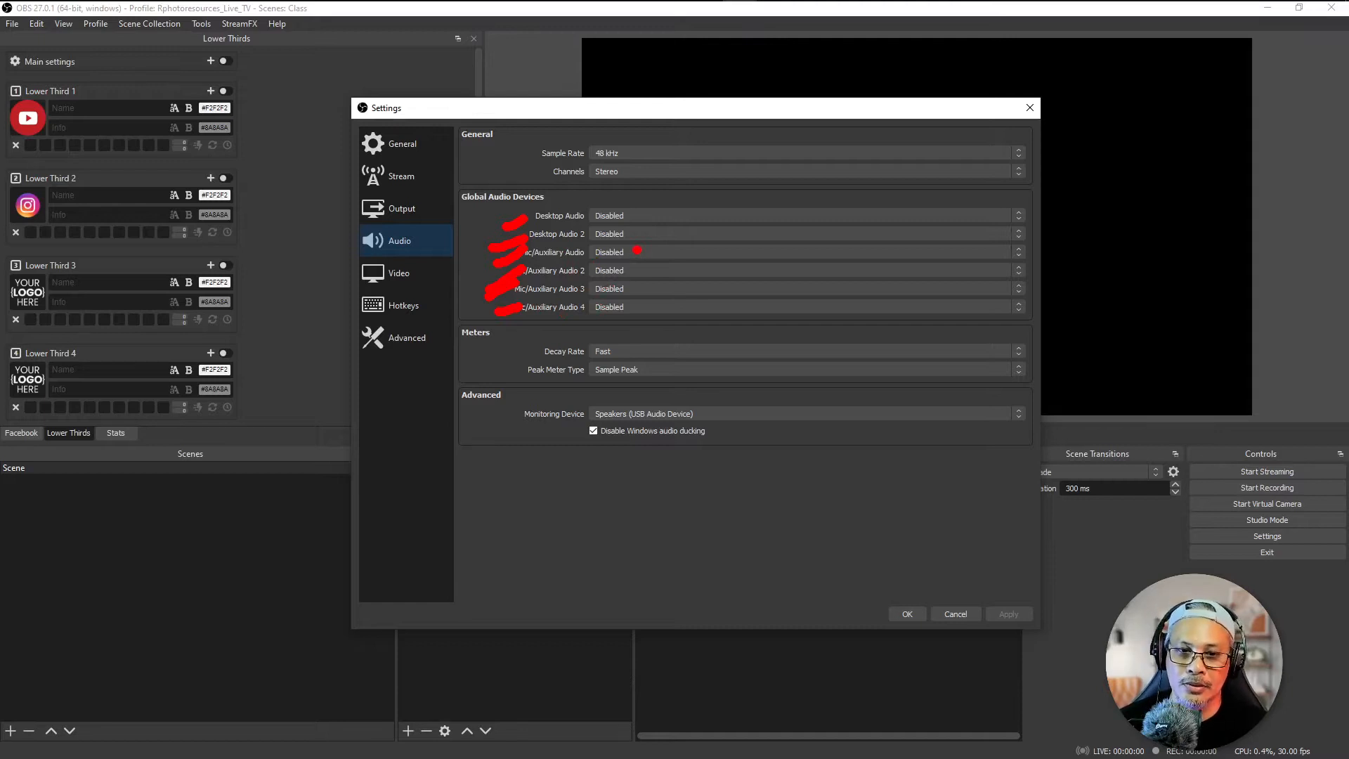
pyautogui.press('Escape')
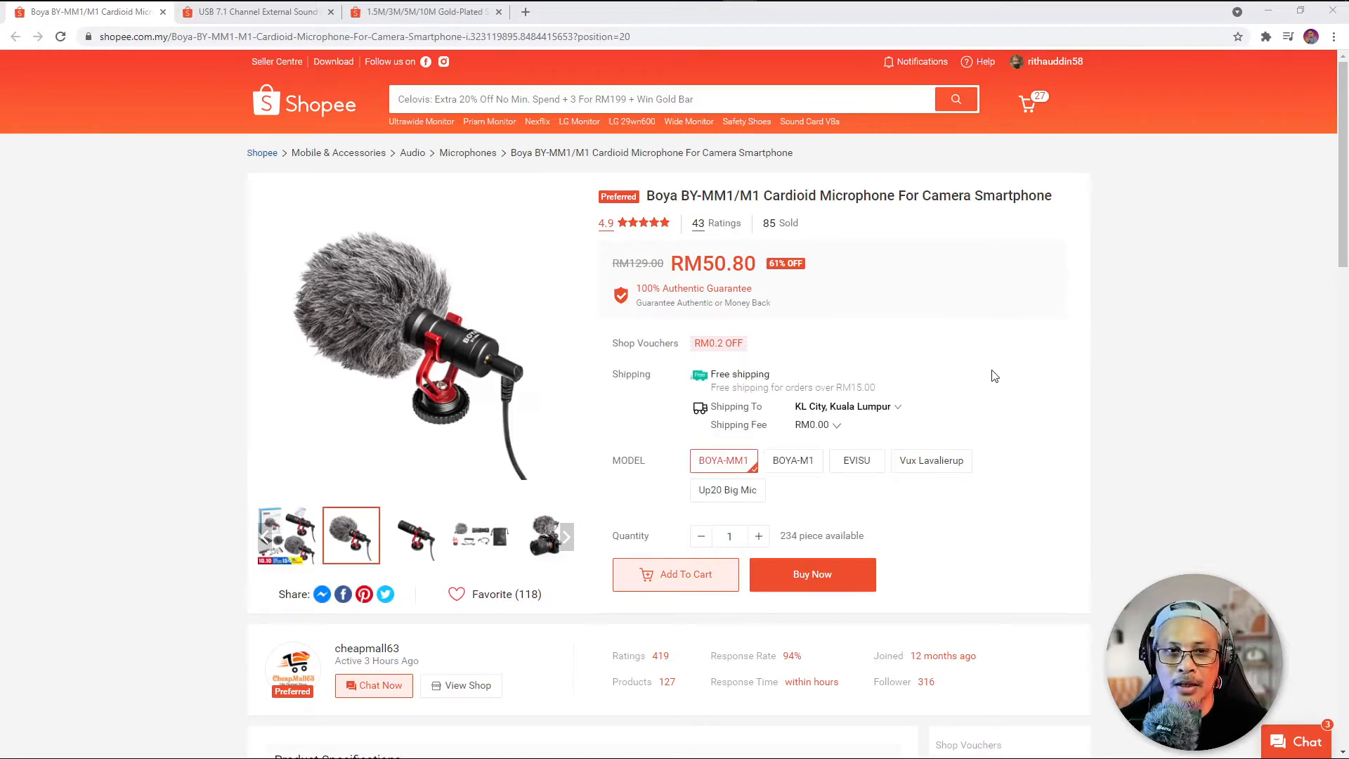
# Step: Switch to the browser and compare the Shopee listings for the USB sound card, aux extension cable and Boya microphone with its included cables
pyautogui.click(237, 15)
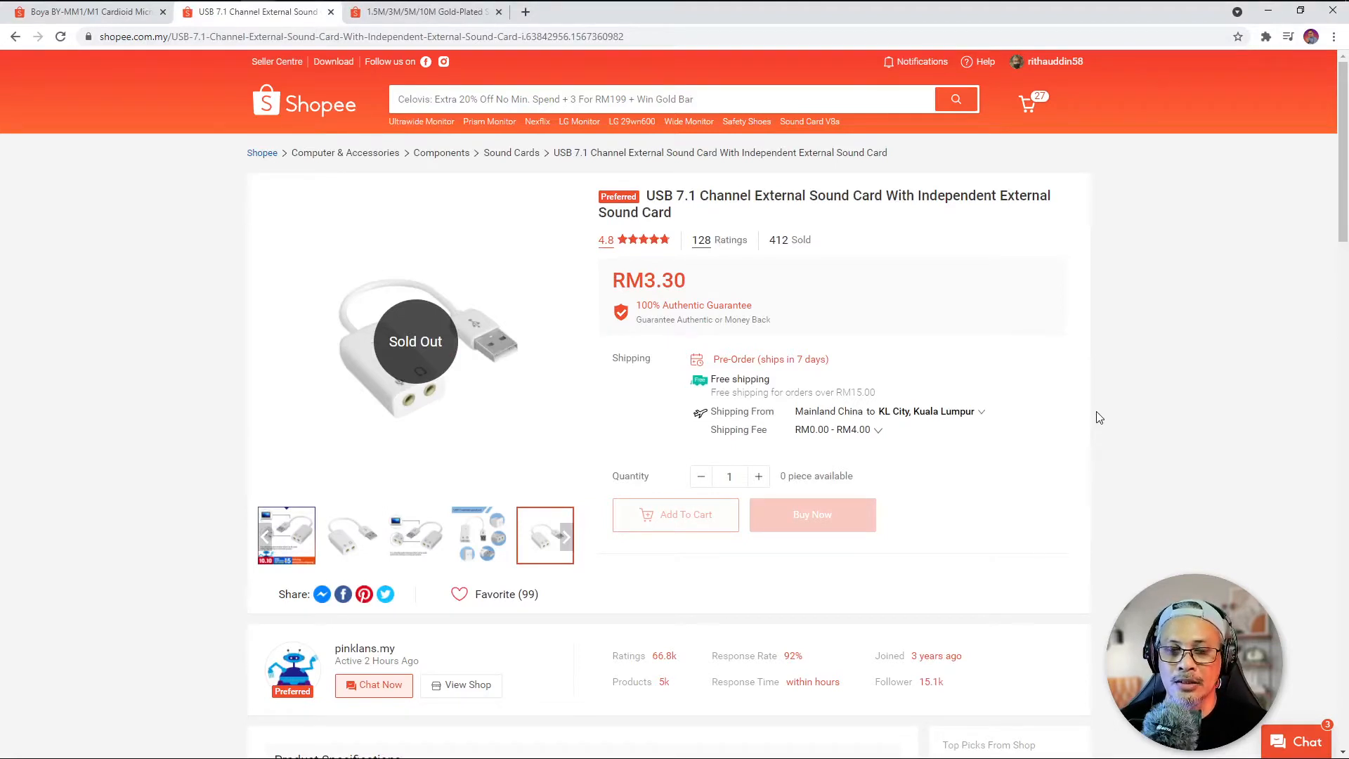
pyautogui.click(411, 14)
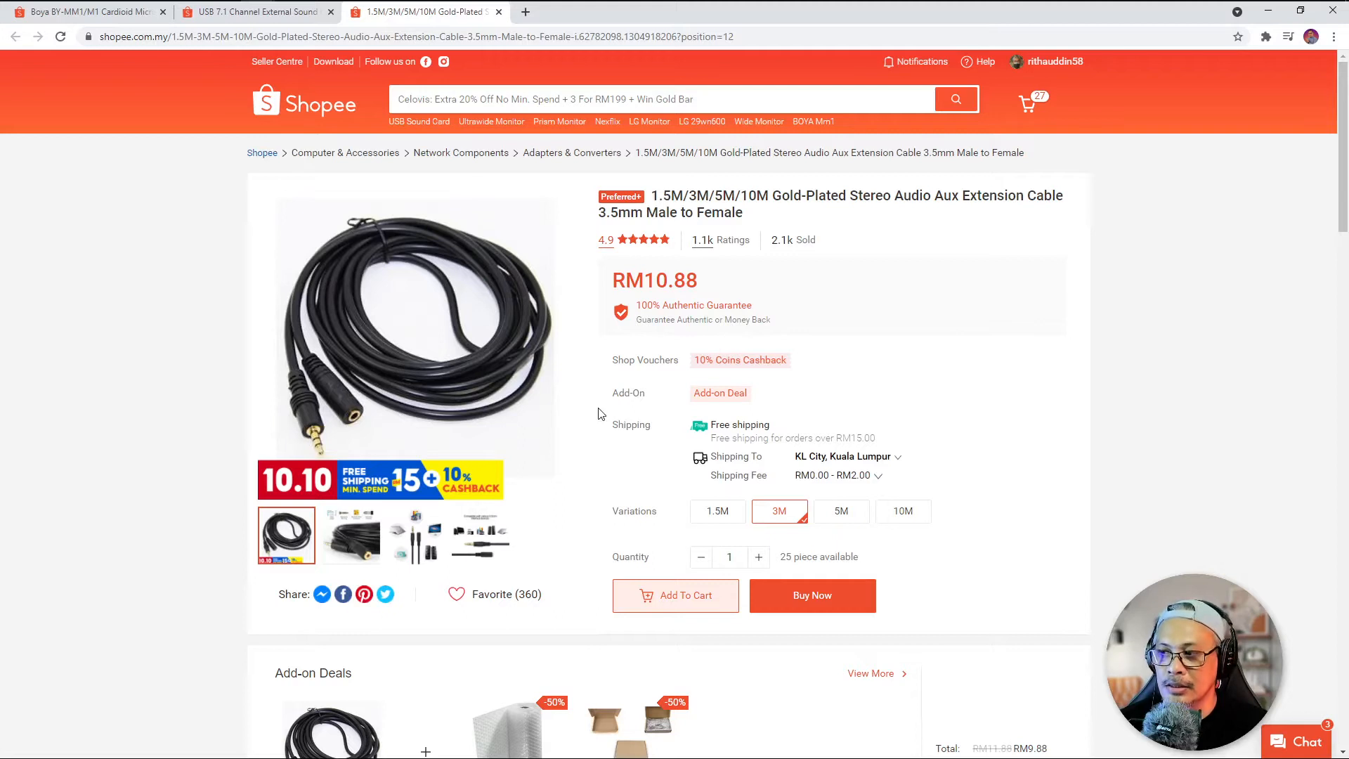
pyautogui.click(228, 15)
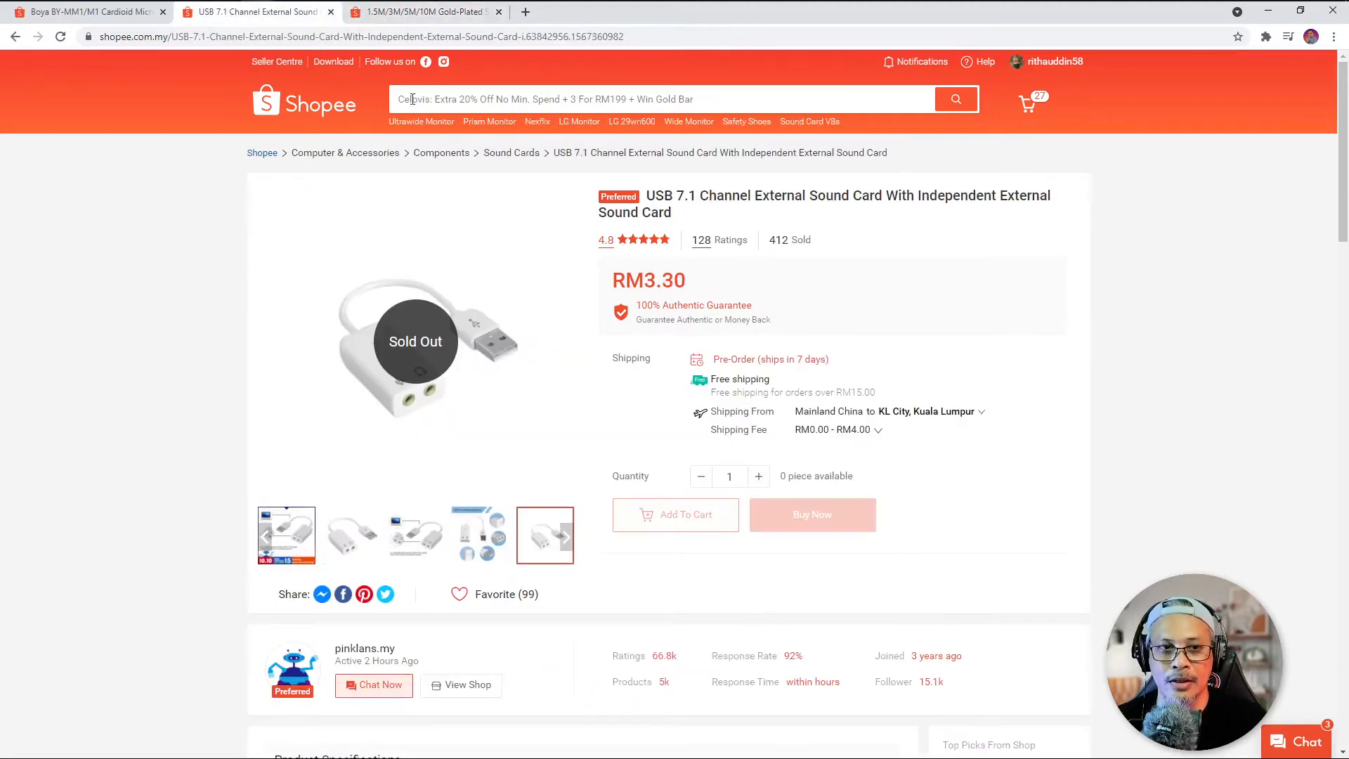
pyautogui.click(98, 12)
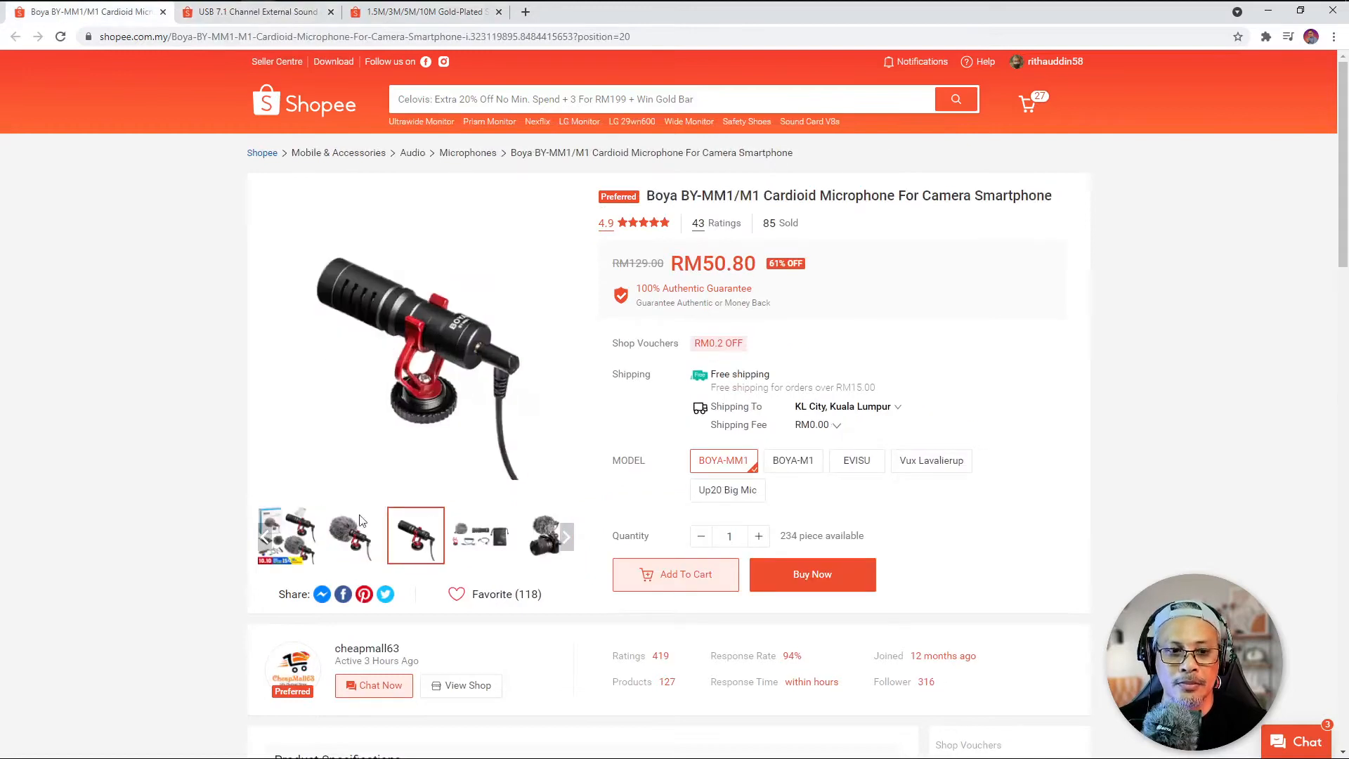
pyautogui.moveTo(286, 530)
pyautogui.moveTo(399, 405)
pyautogui.mouseDown()
pyautogui.moveTo(325, 423)
pyautogui.moveTo(354, 453)
pyautogui.moveTo(405, 443)
pyautogui.moveTo(401, 411)
pyautogui.mouseUp()
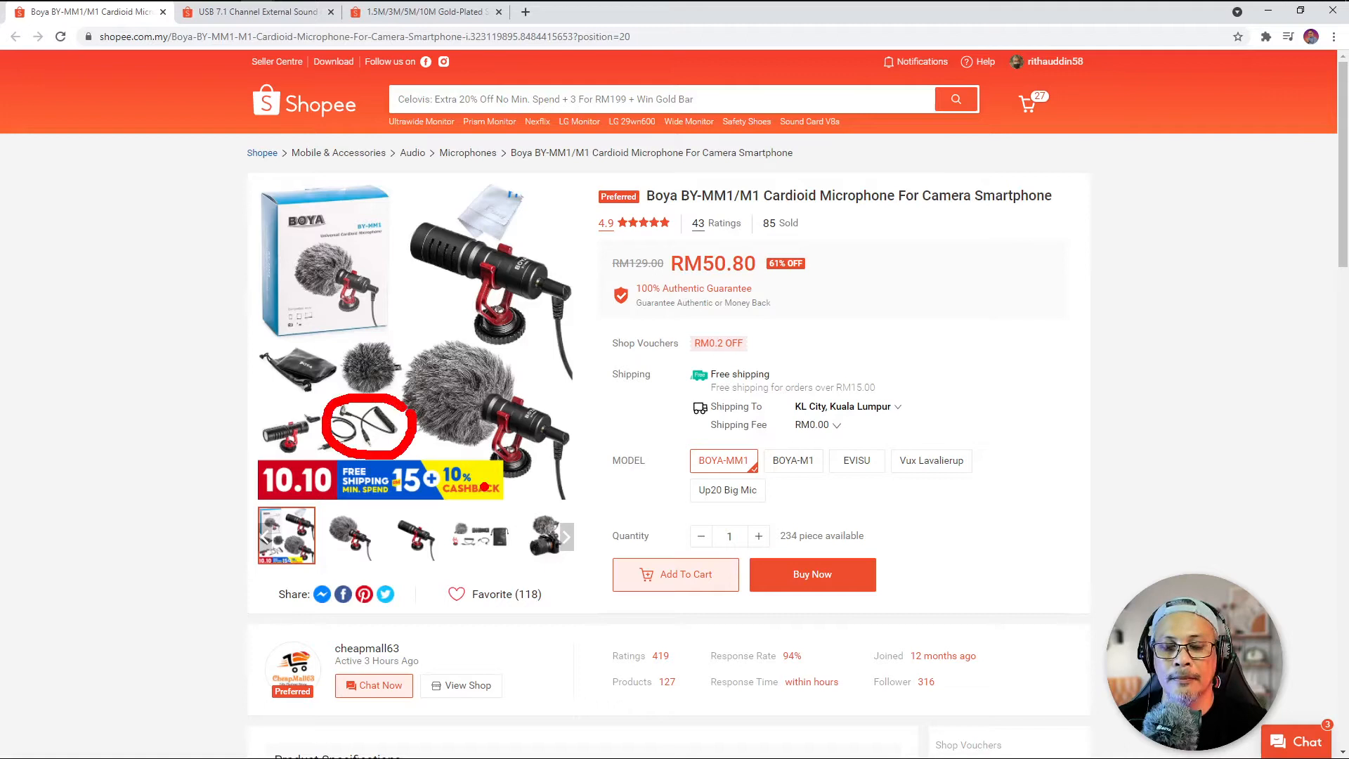
pyautogui.press('Escape')
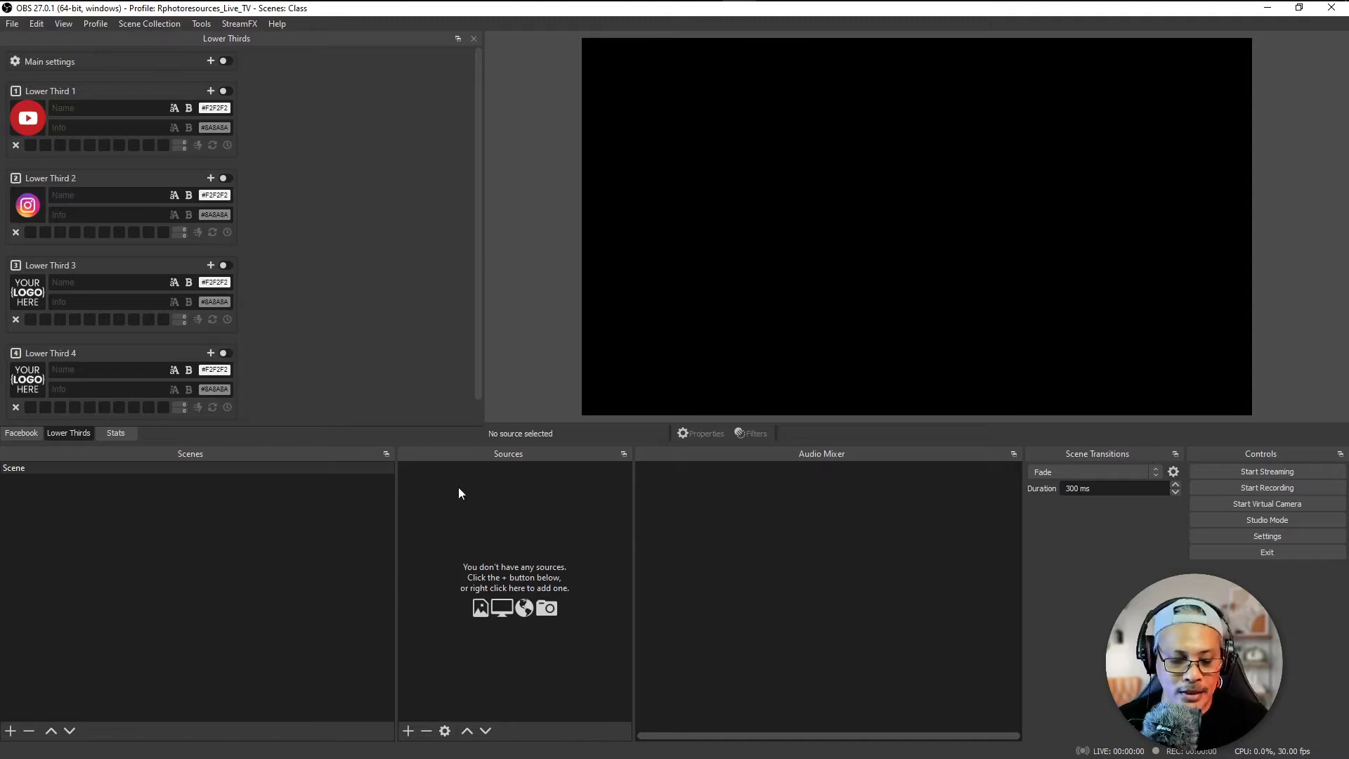
pyautogui.hotkey('ctrl', '2')
pyautogui.moveTo(129, 490); pyautogui.dragTo(236, 490)
pyautogui.moveTo(455, 484); pyautogui.dragTo(576, 484)
pyautogui.moveTo(779, 480); pyautogui.dragTo(885, 480)
pyautogui.press('Escape')
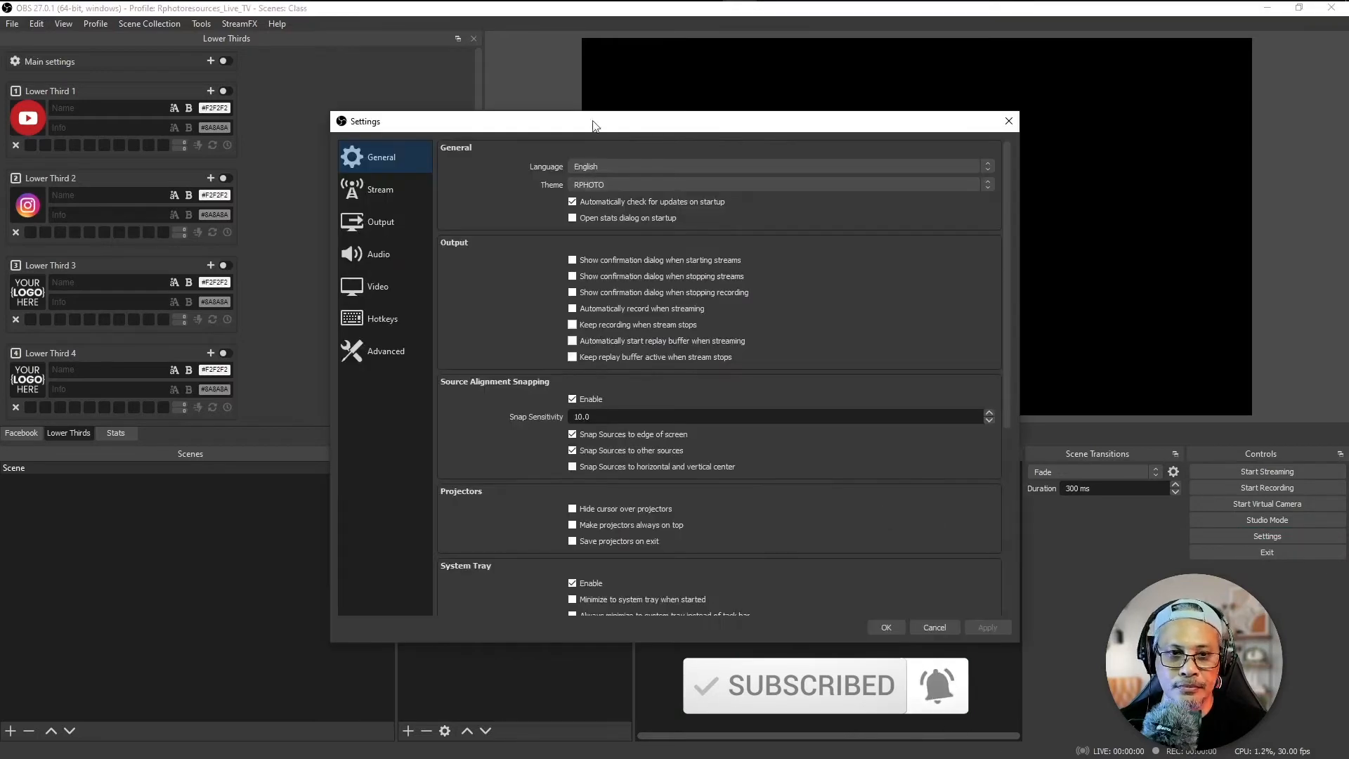
# Step: Assign Microphone (USB Audio Device) to Mic/Auxiliary Audio 4 in the global audio devices and save the settings
pyautogui.moveTo(594, 121); pyautogui.dragTo(612, 109)
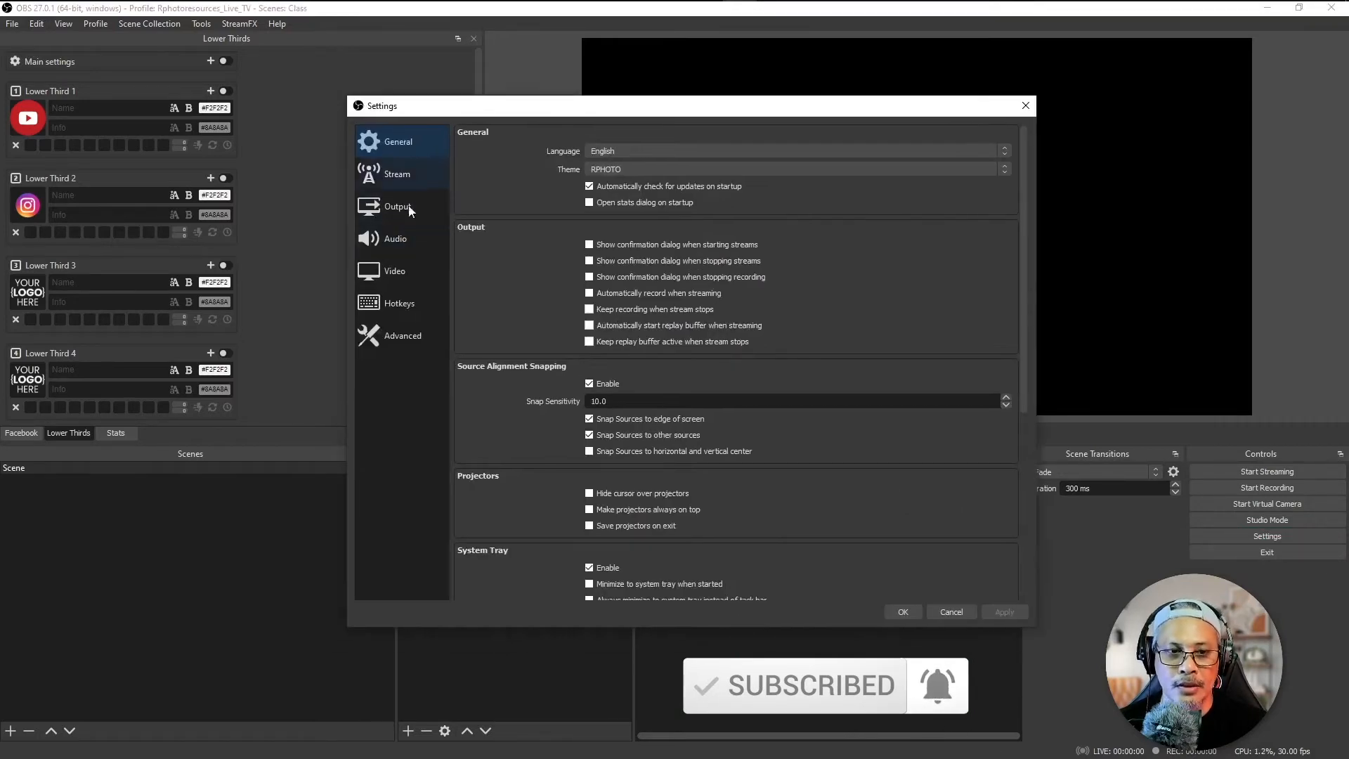
pyautogui.click(403, 237)
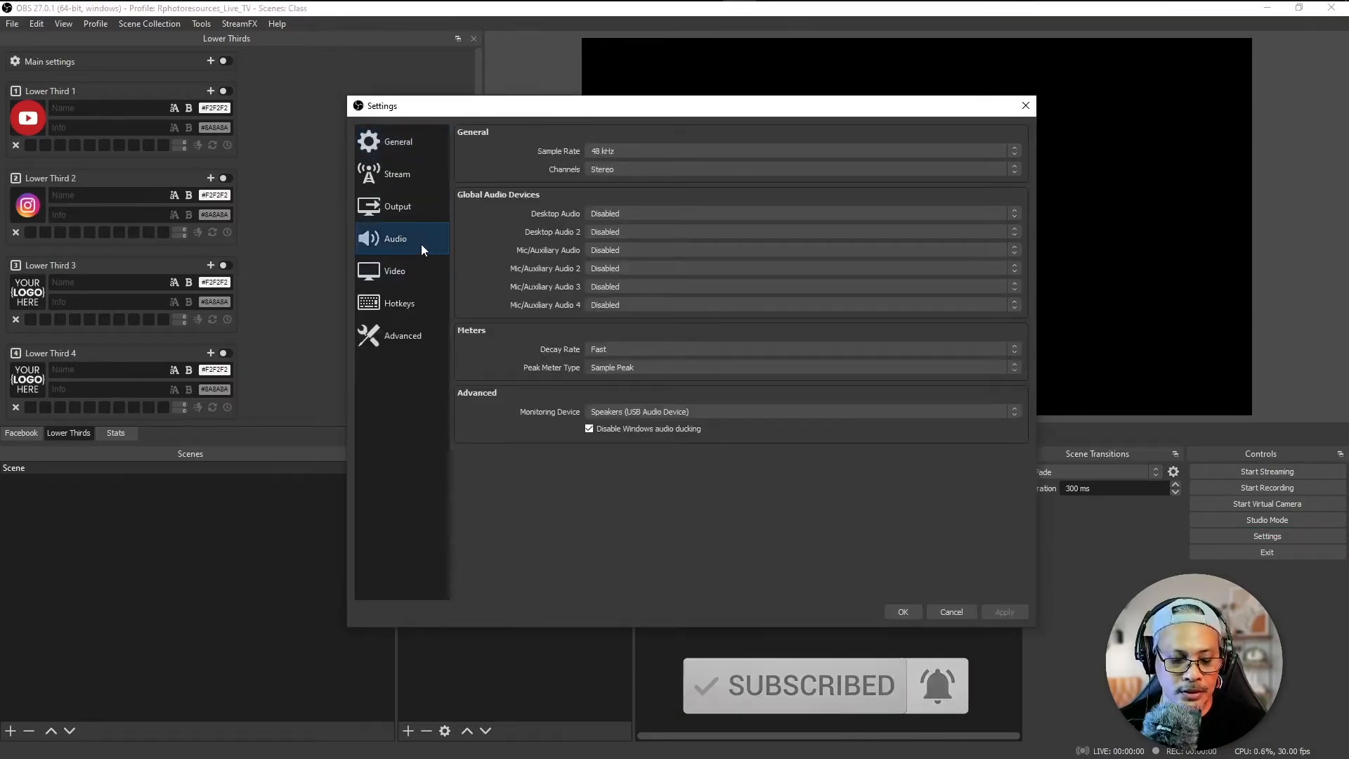
pyautogui.hotkey('ctrl', '2')
pyautogui.moveTo(260, 230); pyautogui.dragTo(344, 237)
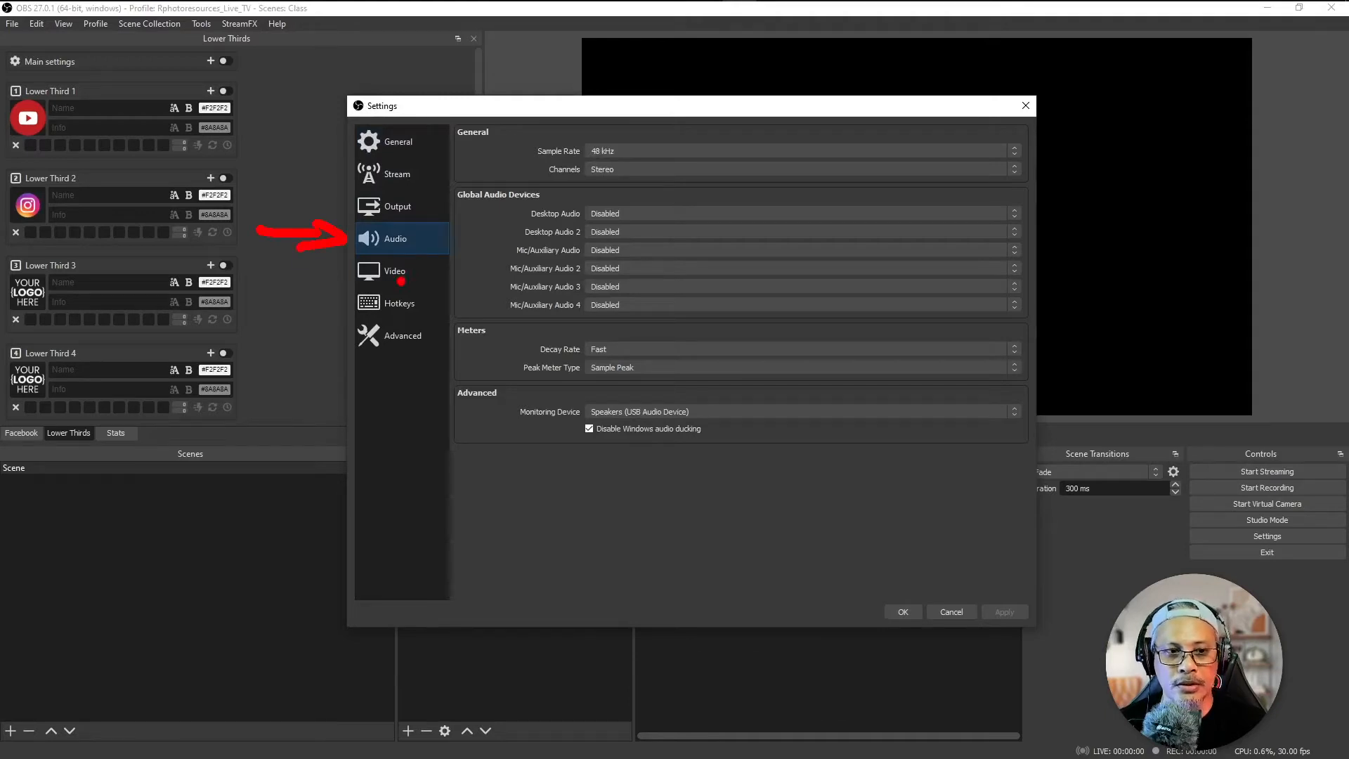
pyautogui.press('Escape')
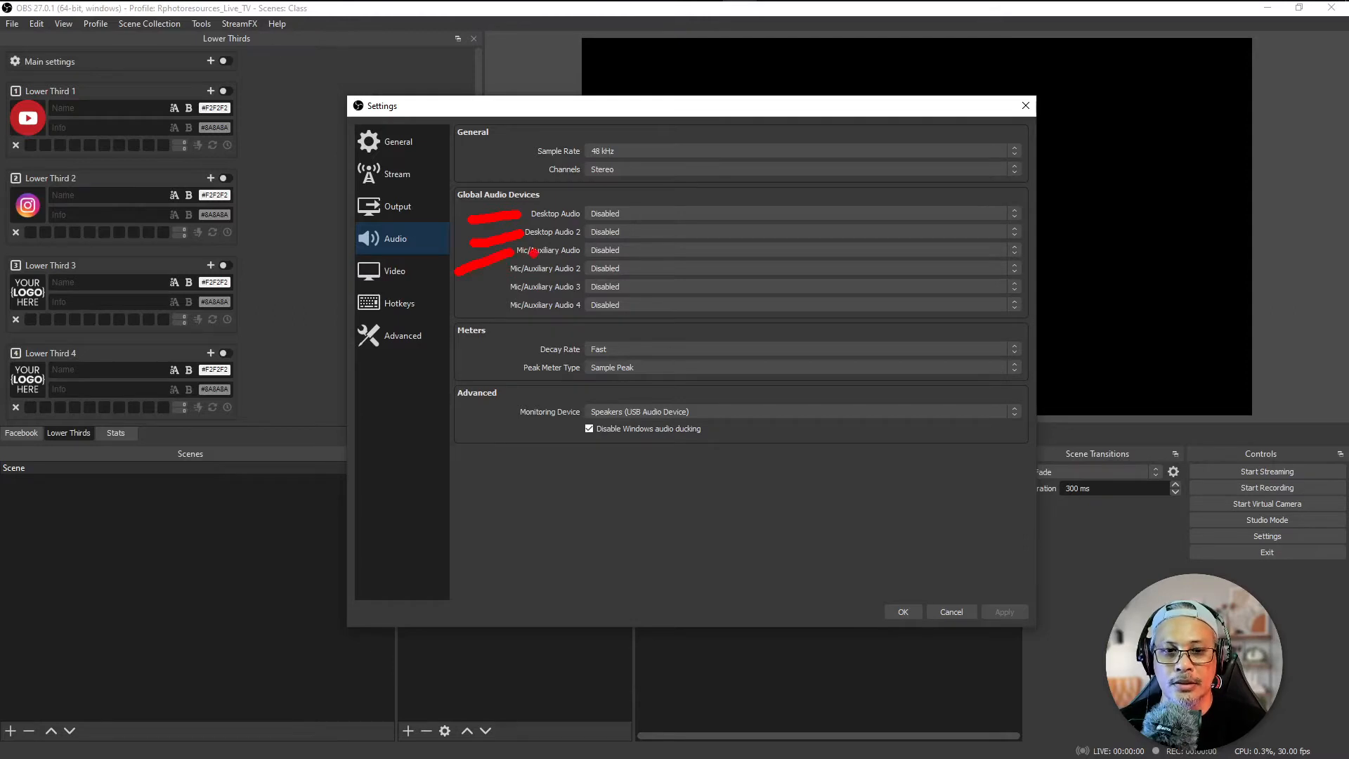
pyautogui.moveTo(495, 314)
pyautogui.mouseDown()
pyautogui.moveTo(597, 284)
pyautogui.moveTo(577, 247)
pyautogui.moveTo(486, 251)
pyautogui.mouseUp()
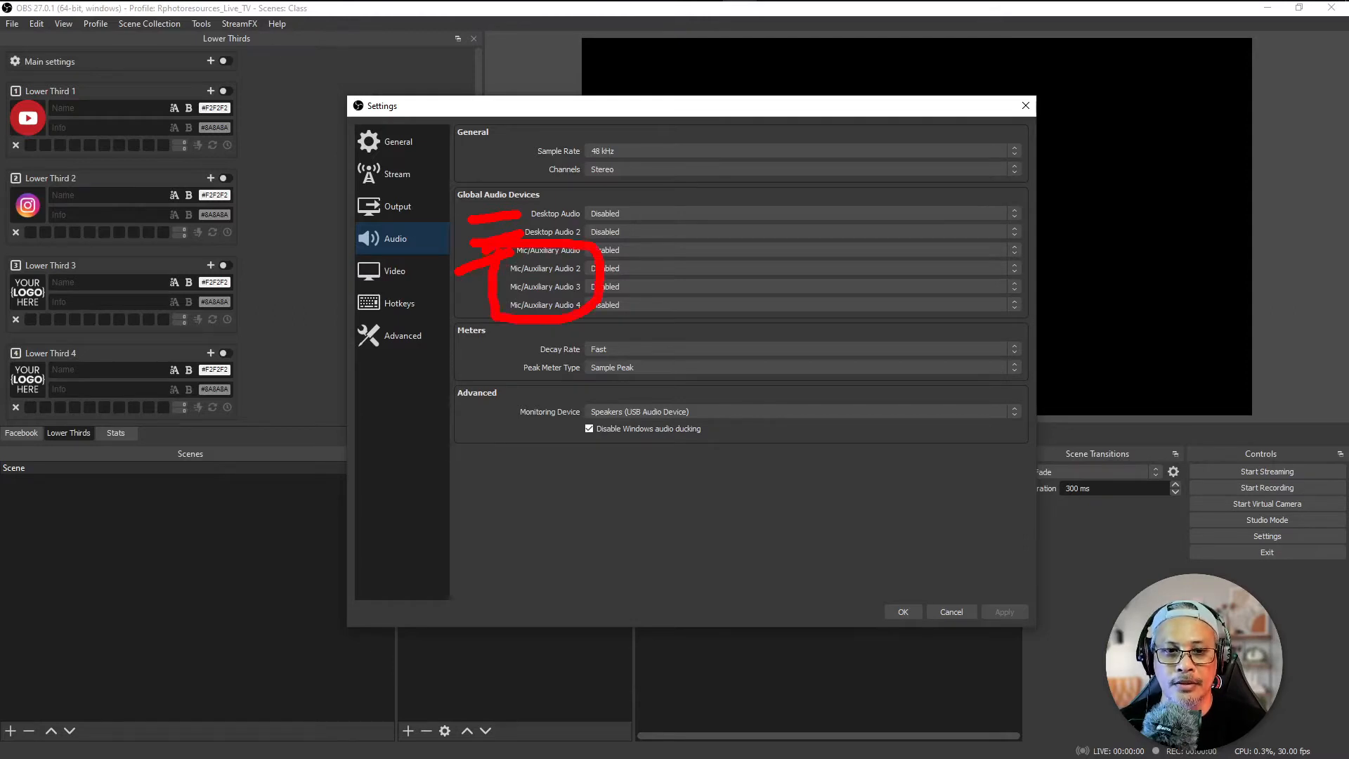
pyautogui.press('Escape')
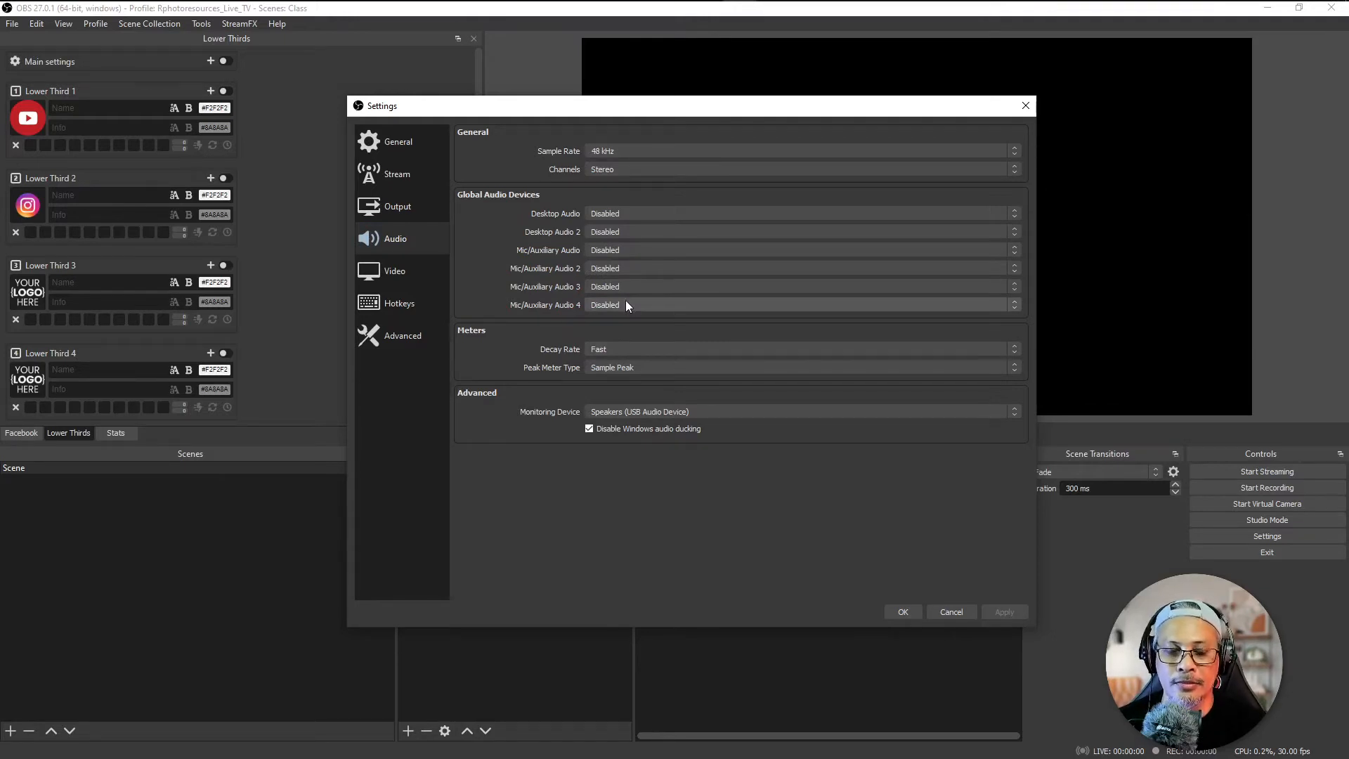
pyautogui.click(625, 304)
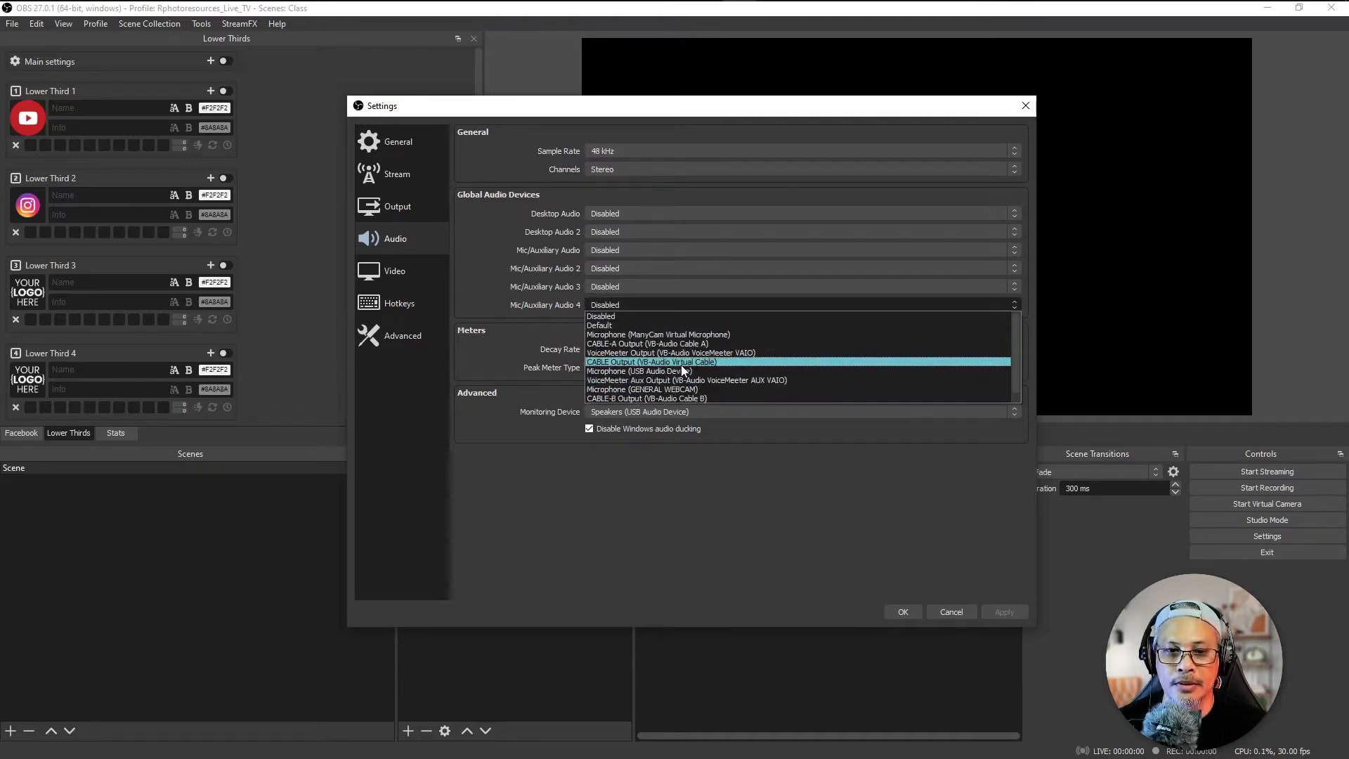
pyautogui.click(731, 372)
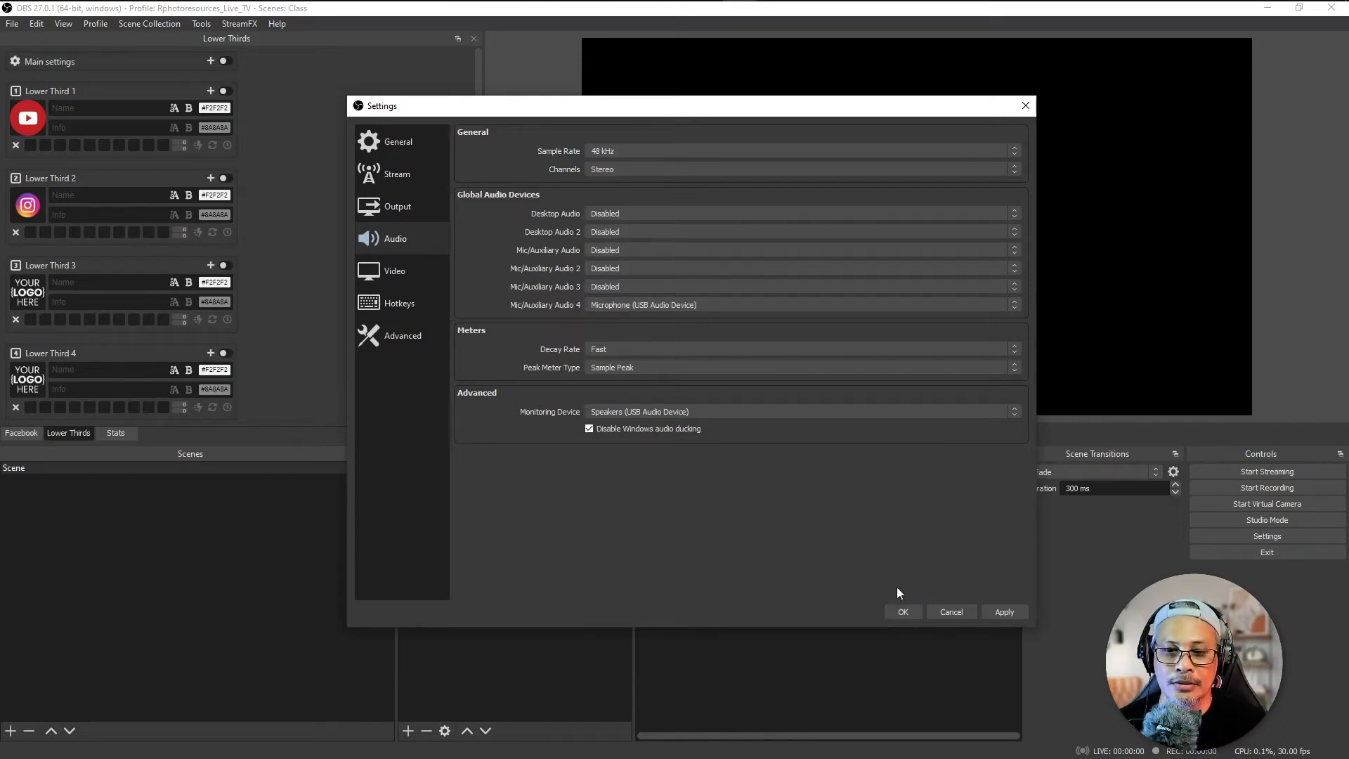
pyautogui.click(896, 609)
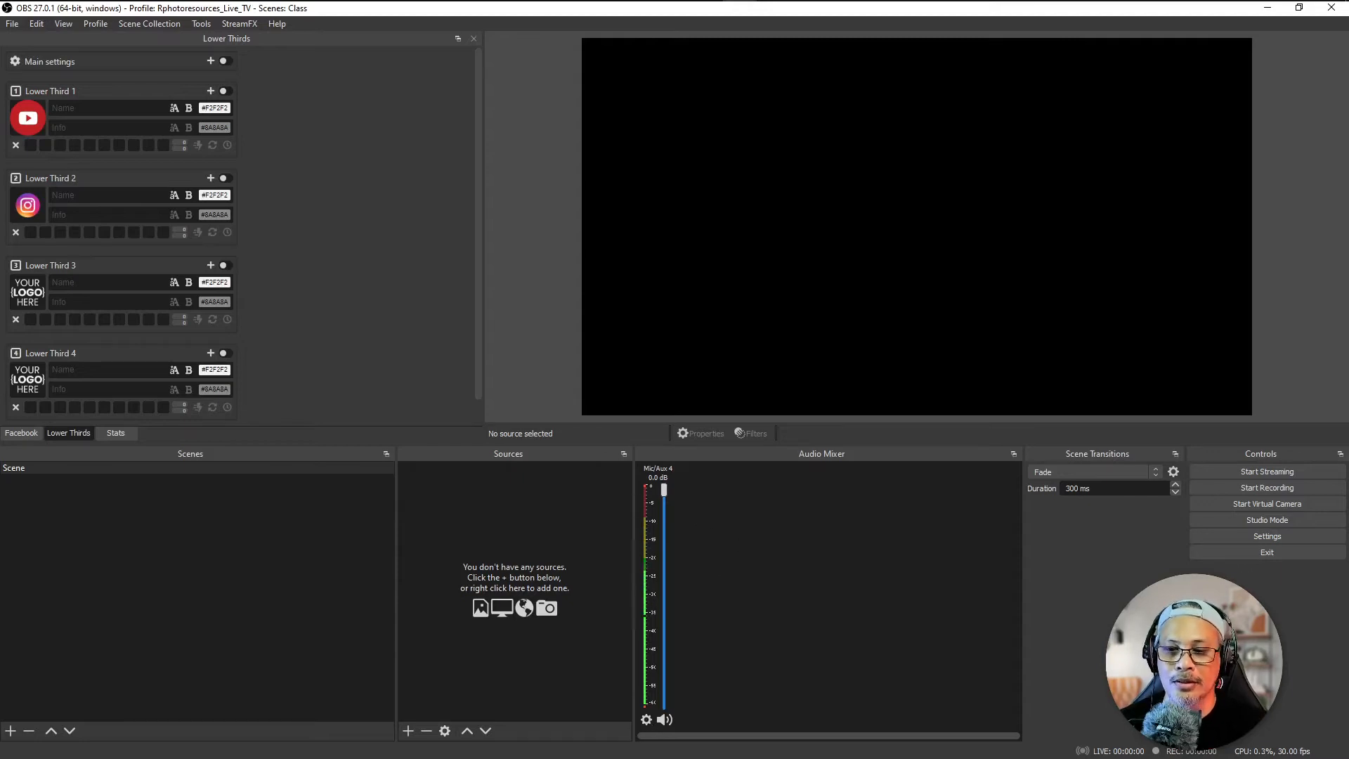
# Step: Select Speakers (USB Audio Device) as the monitoring device in the advanced audio settings
pyautogui.click(1233, 537)
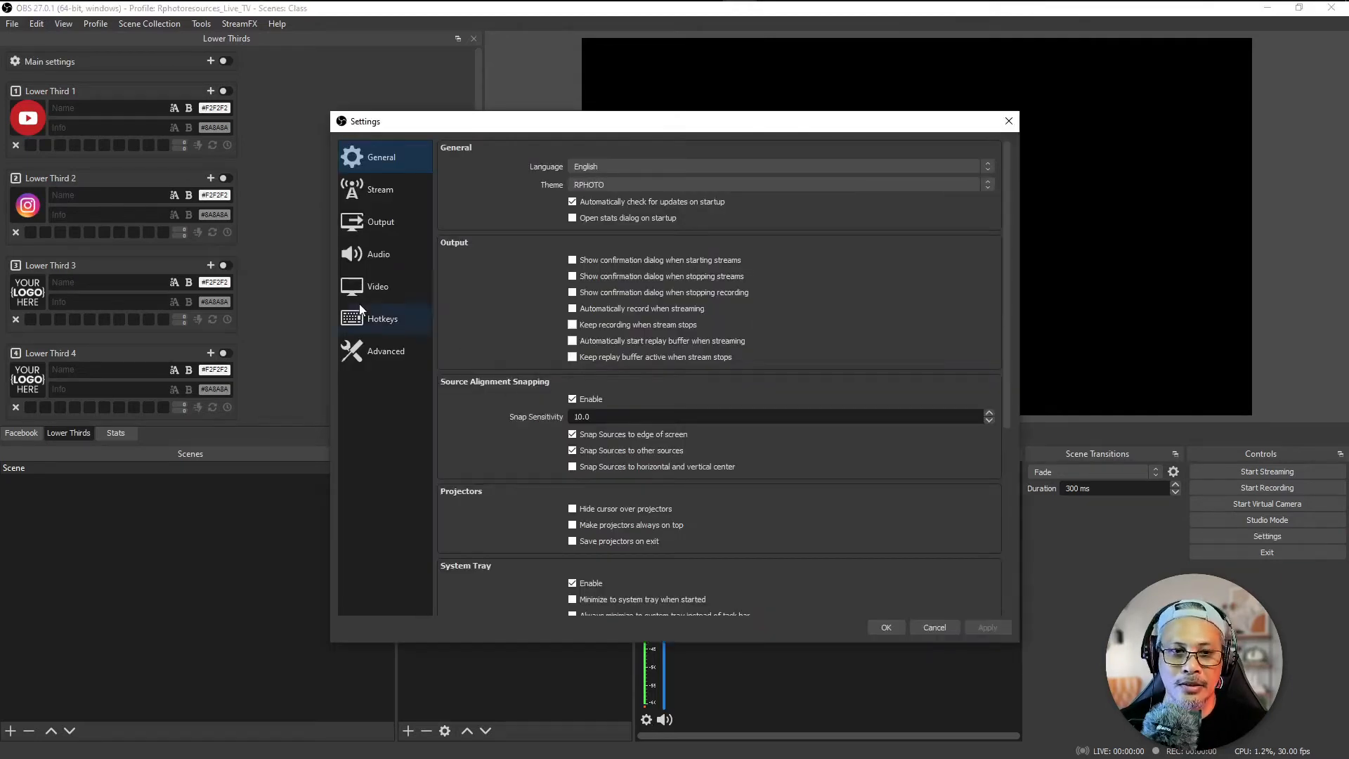
pyautogui.click(379, 252)
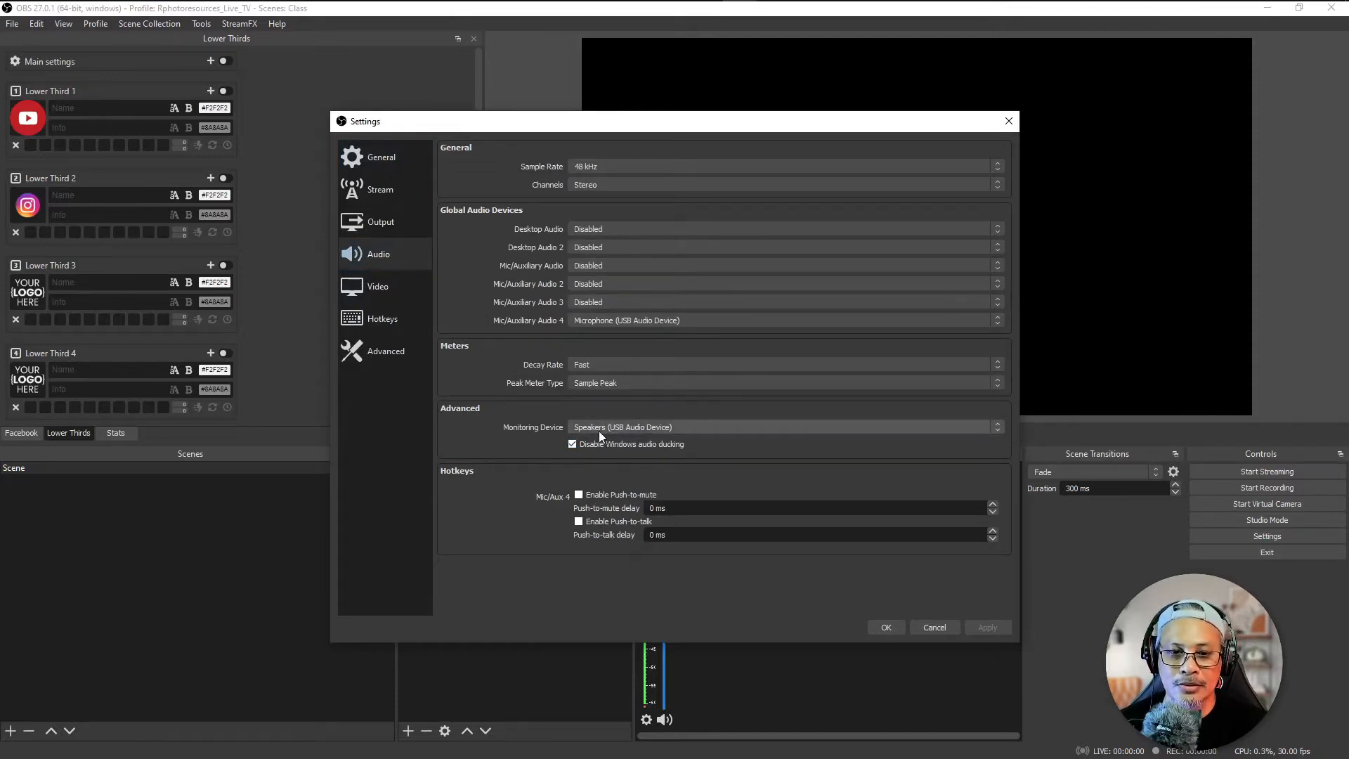
pyautogui.click(626, 427)
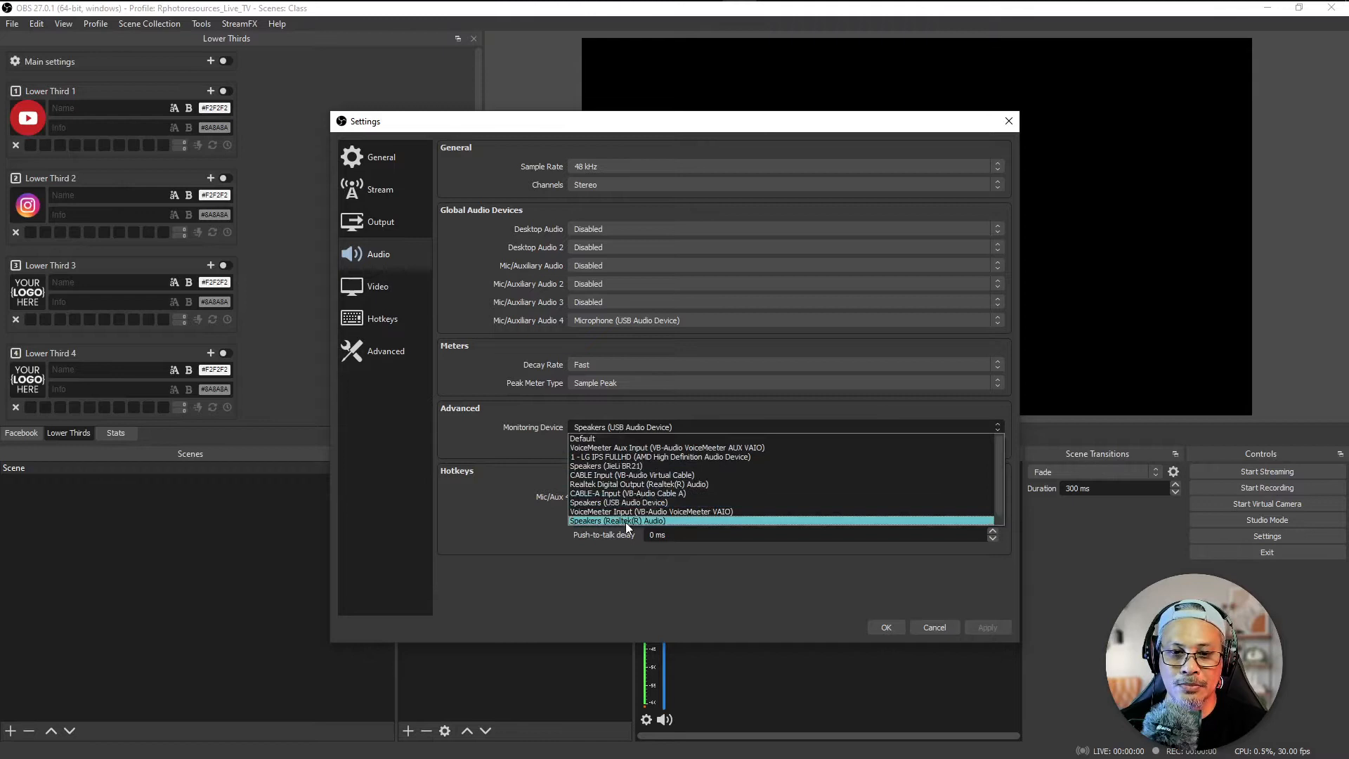
pyautogui.click(631, 501)
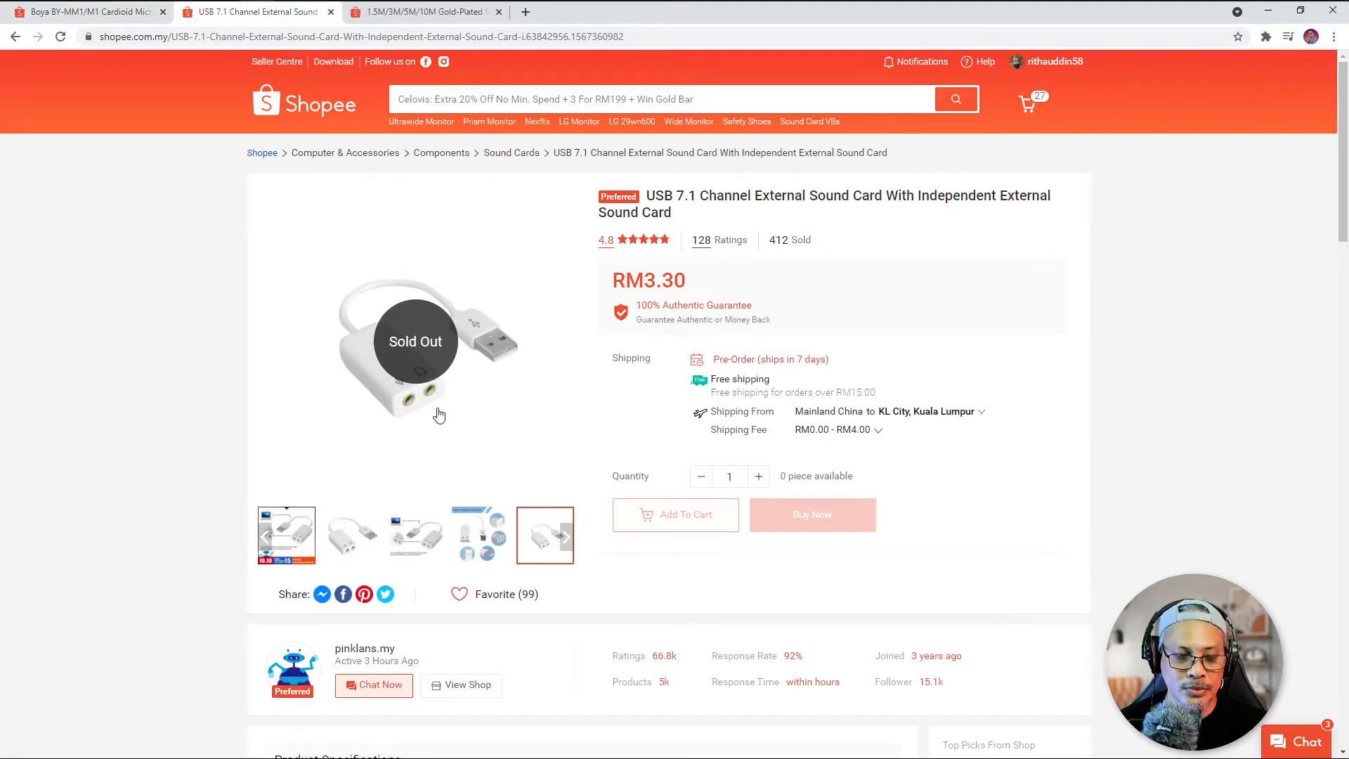
# Step: Examine the two audio jacks of the USB 7.1 channel external sound card on its Shopee page in the browser
pyautogui.moveTo(414, 406); pyautogui.dragTo(482, 459)
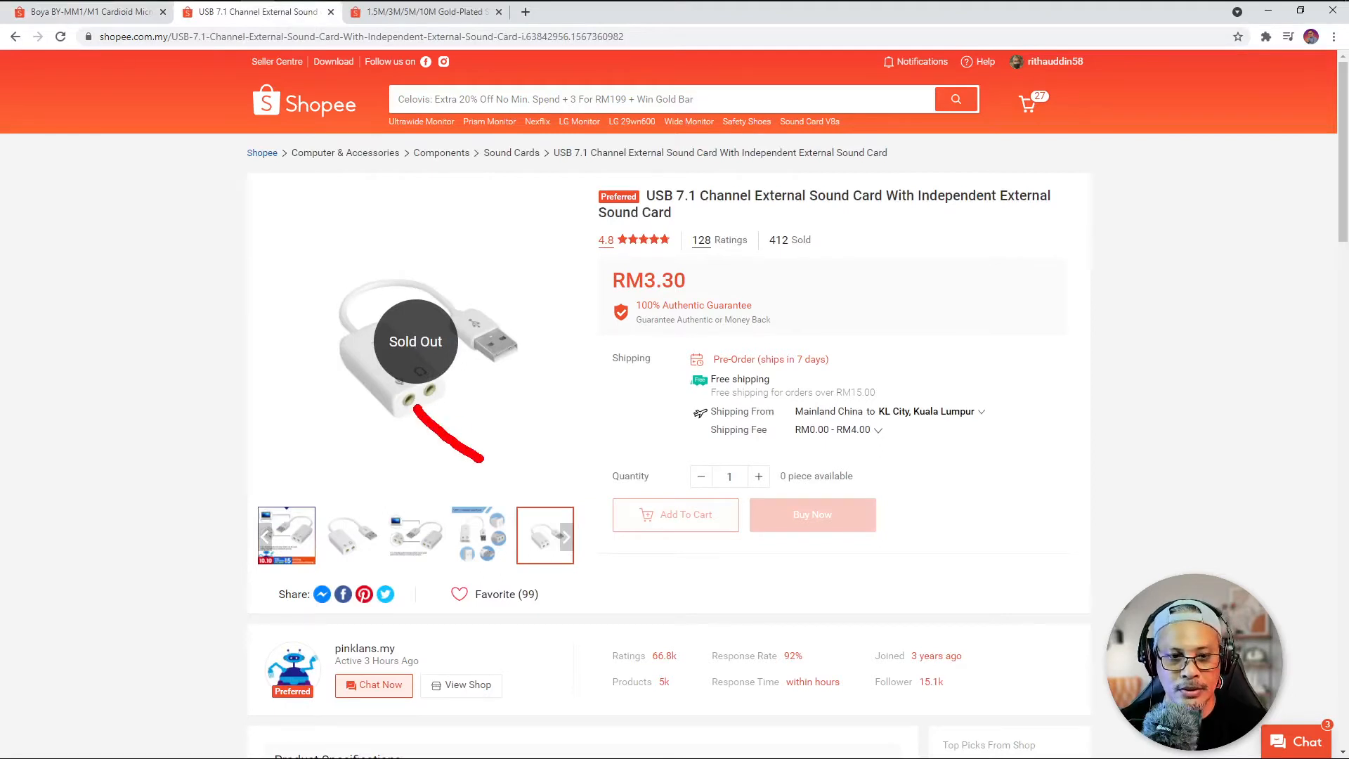
pyautogui.moveTo(434, 391); pyautogui.dragTo(572, 407)
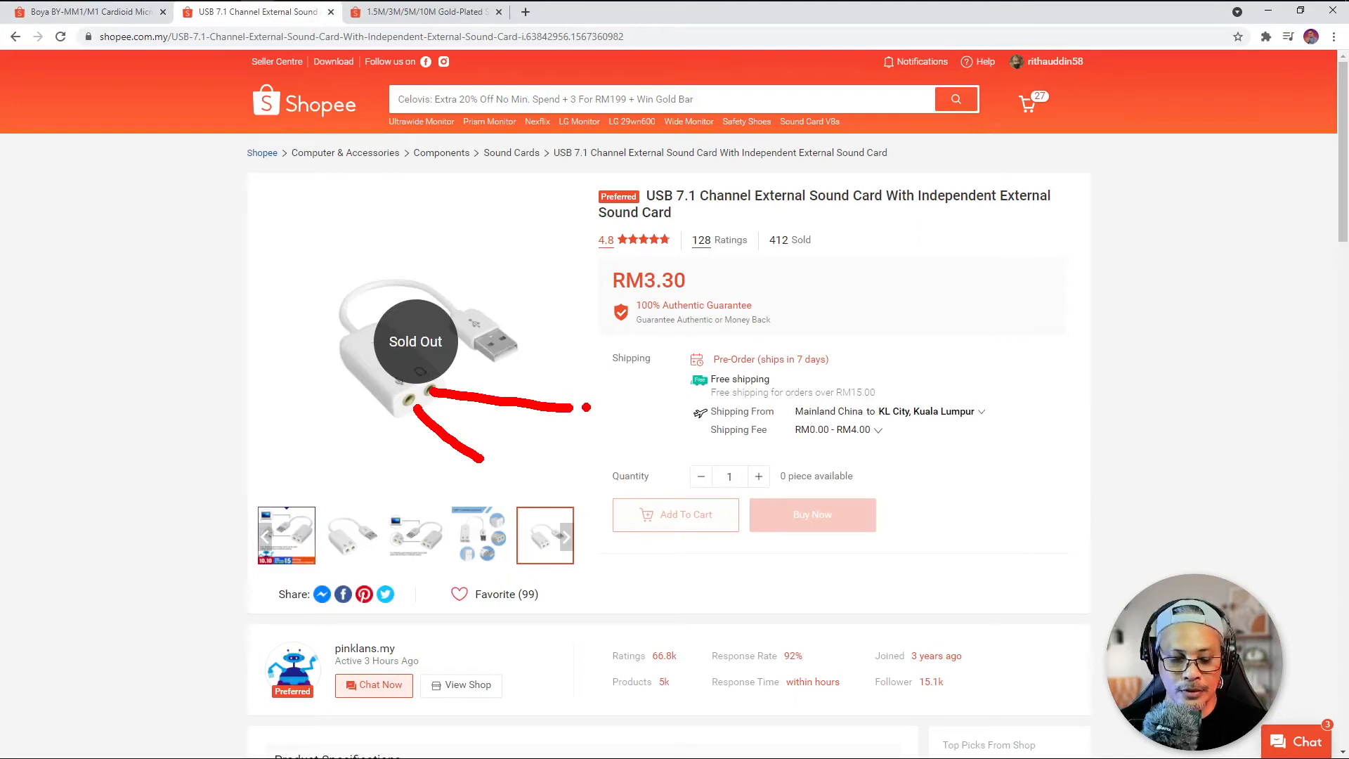
pyautogui.press('Escape')
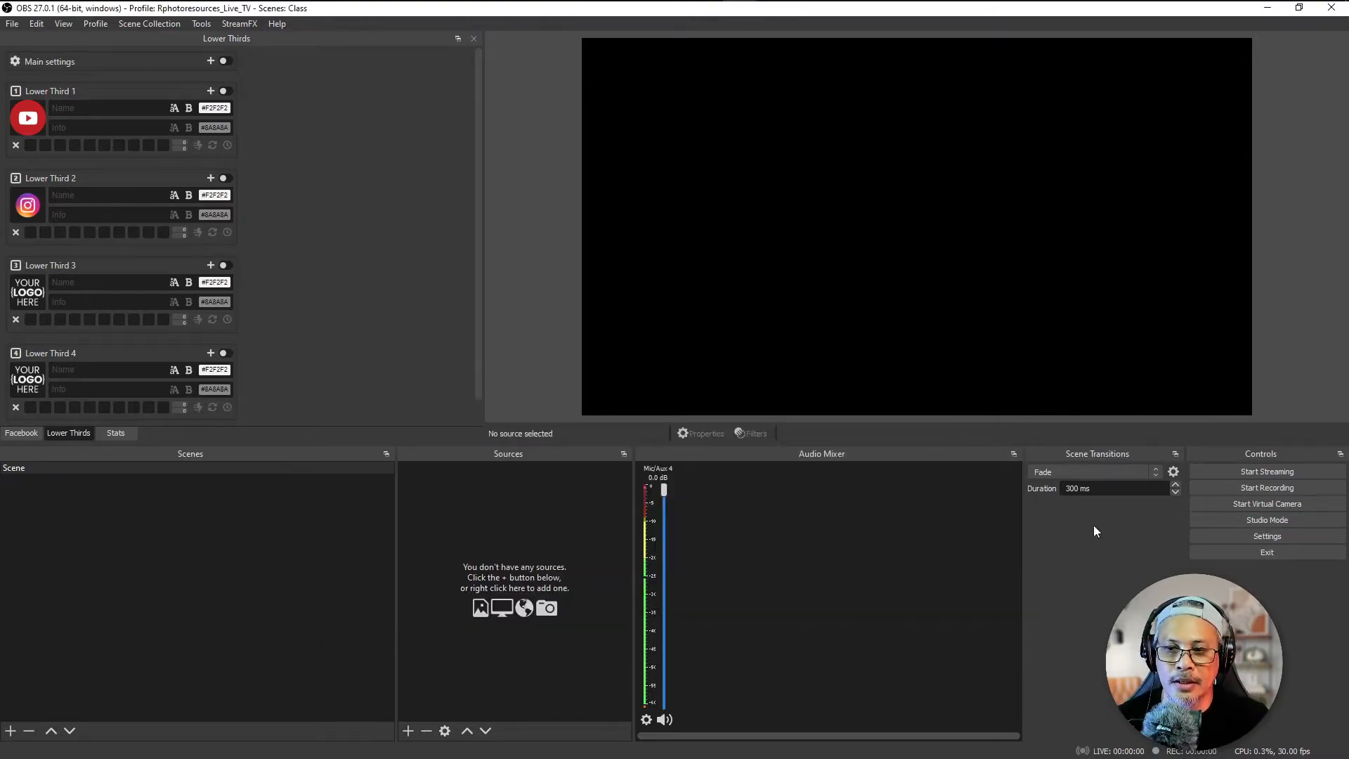
# Step: Set the audio monitoring of Mic/Aux 4 to Monitor and Output in the advanced audio properties
pyautogui.rightClick(903, 560)
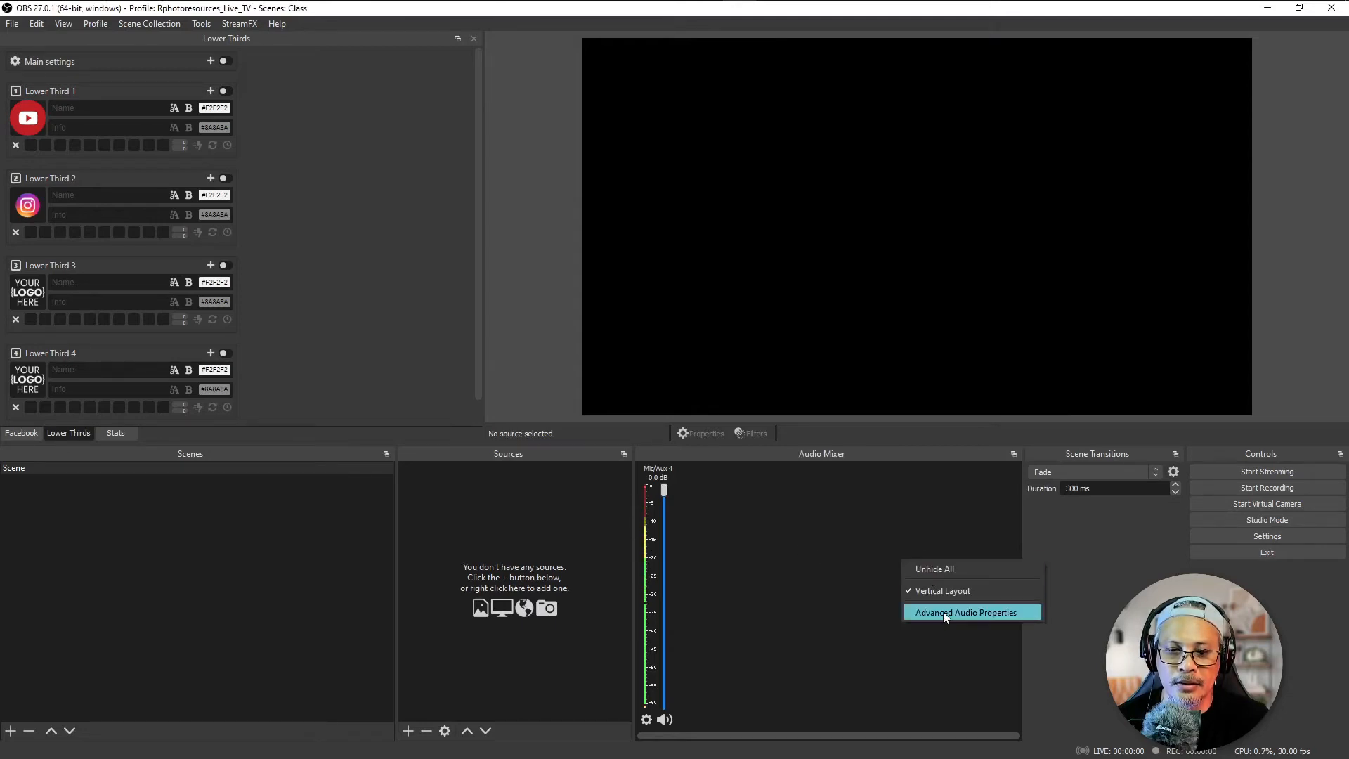
pyautogui.click(943, 611)
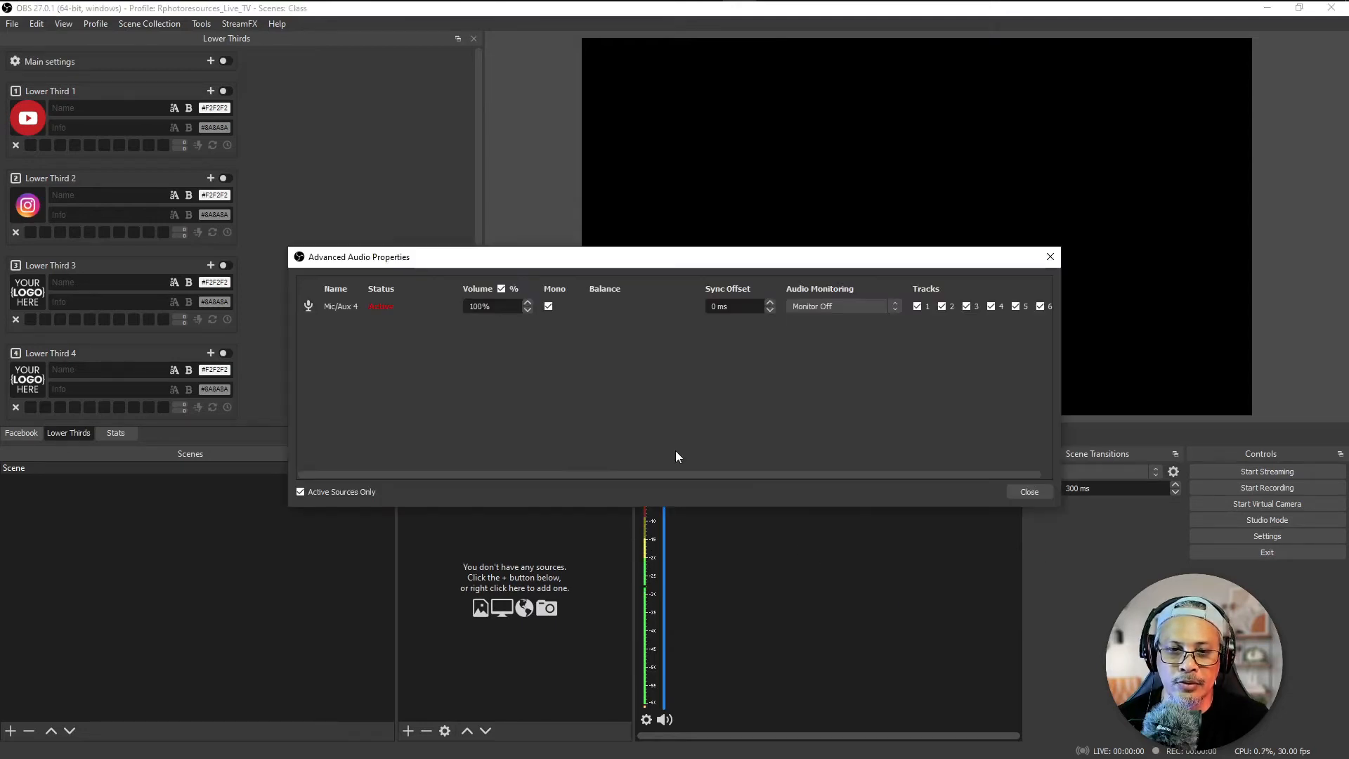
pyautogui.click(824, 306)
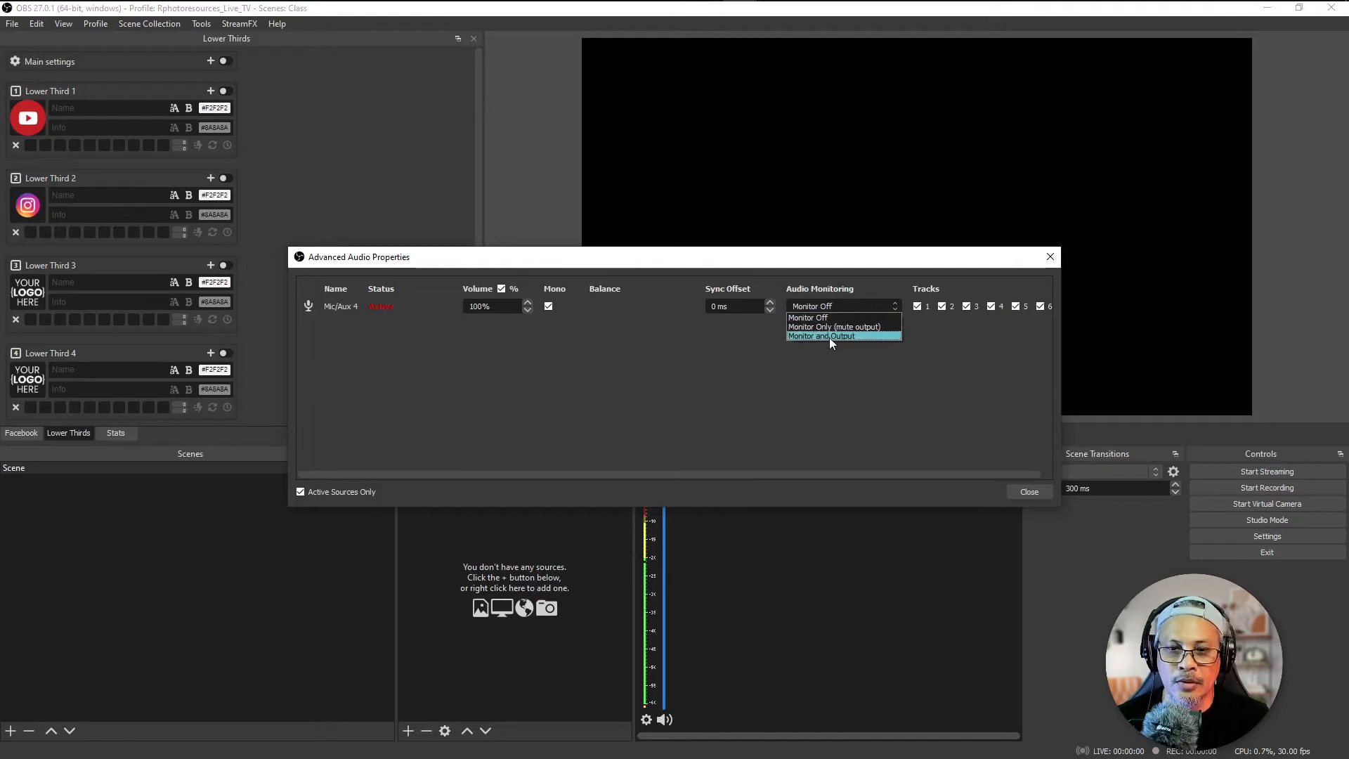
pyautogui.click(866, 336)
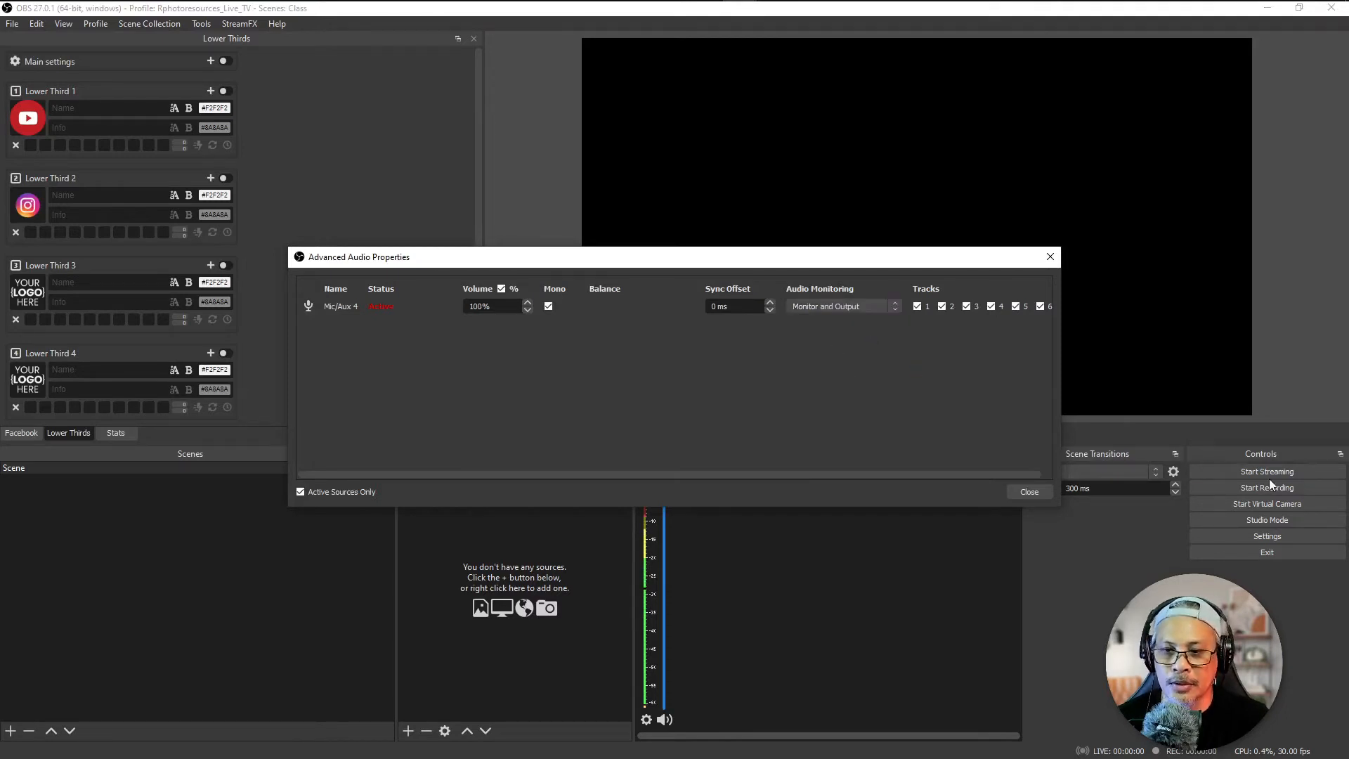
pyautogui.click(1027, 490)
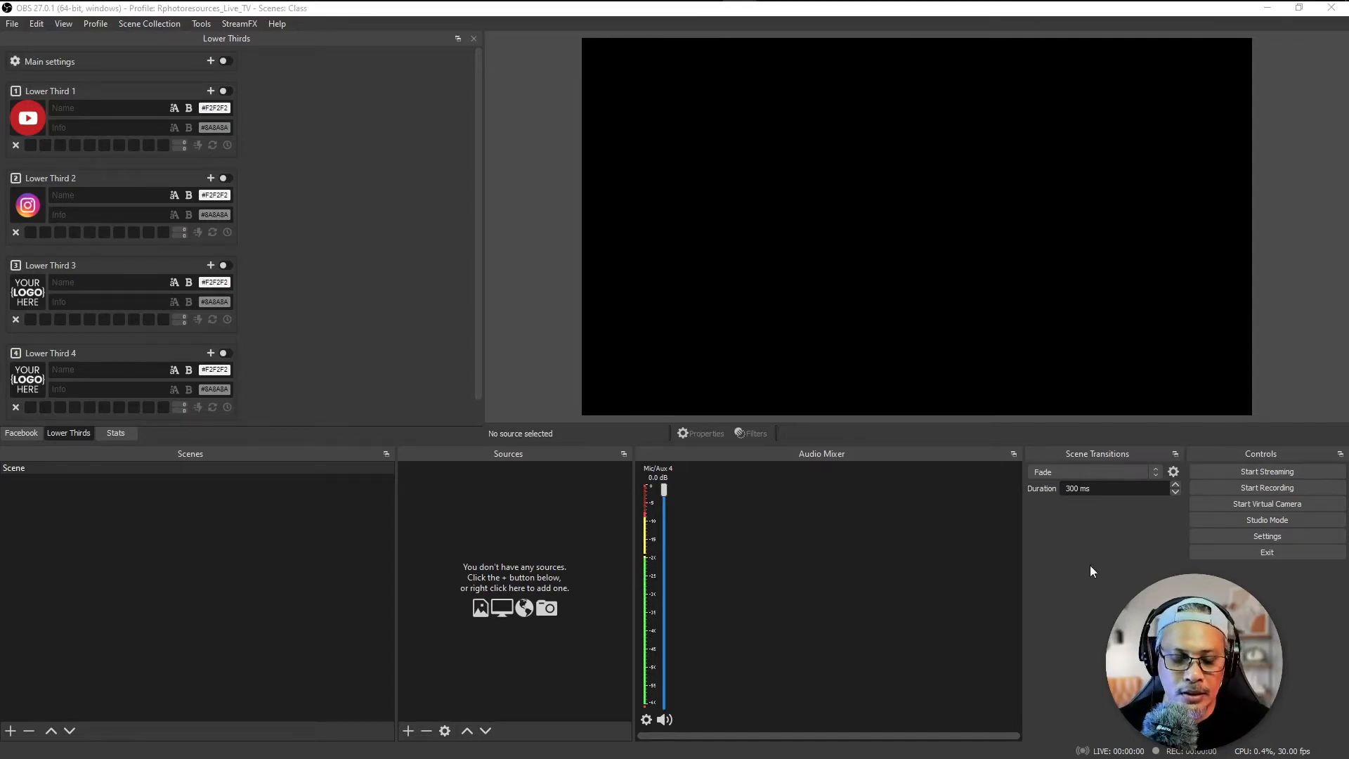
pyautogui.moveTo(736, 640); pyautogui.dragTo(670, 694)
pyautogui.moveTo(667, 677)
pyautogui.mouseDown()
pyautogui.moveTo(676, 707)
pyautogui.moveTo(626, 706)
pyautogui.moveTo(667, 723)
pyautogui.mouseUp()
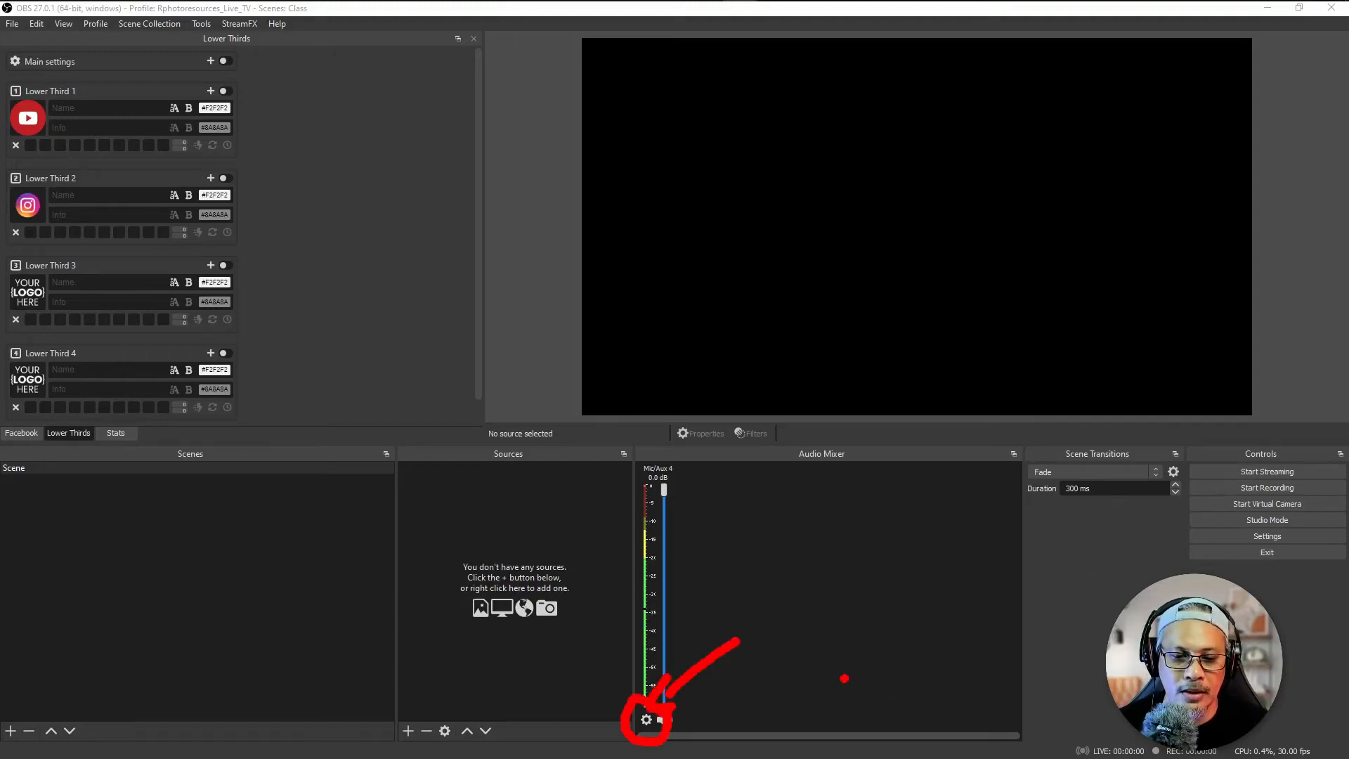
pyautogui.press('Escape')
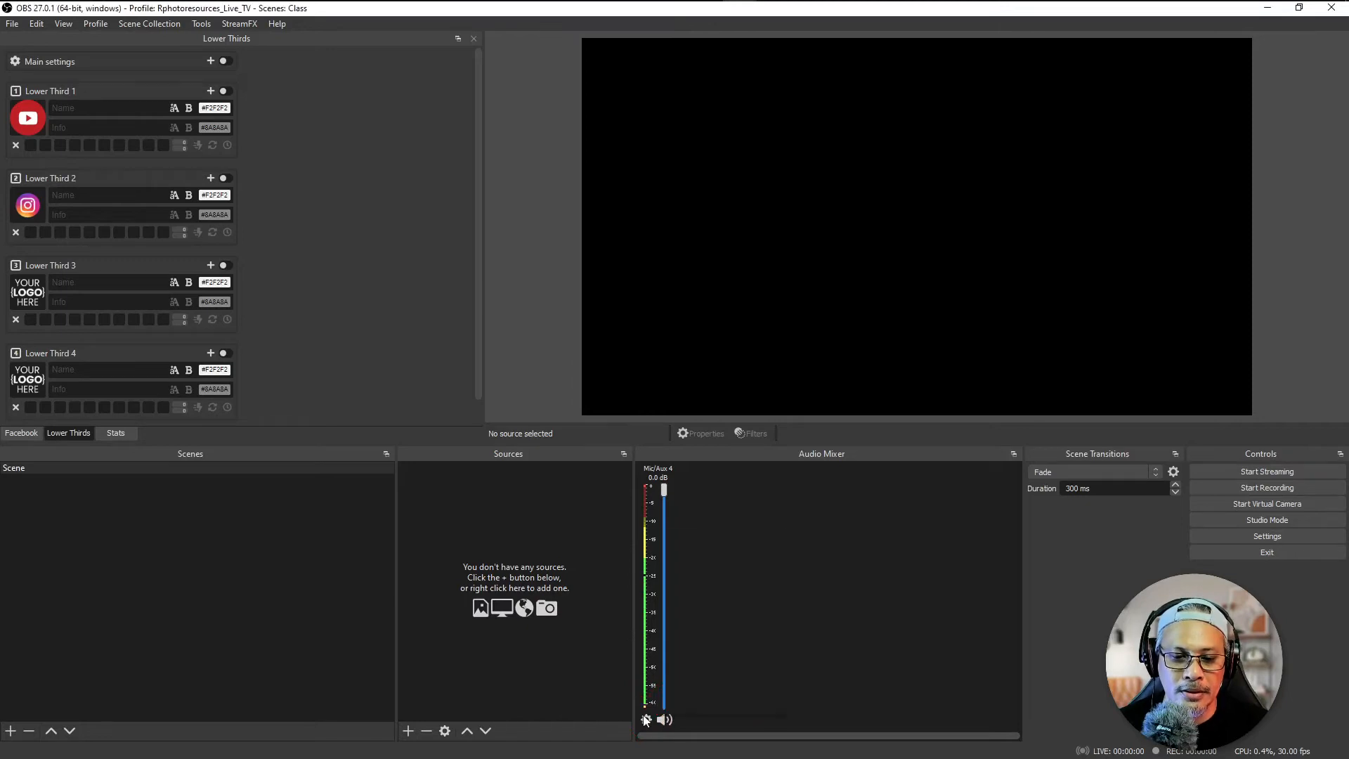
# Step: Add a Limiter filter with its default name to the Mic/Aux 4 audio source
pyautogui.click(646, 719)
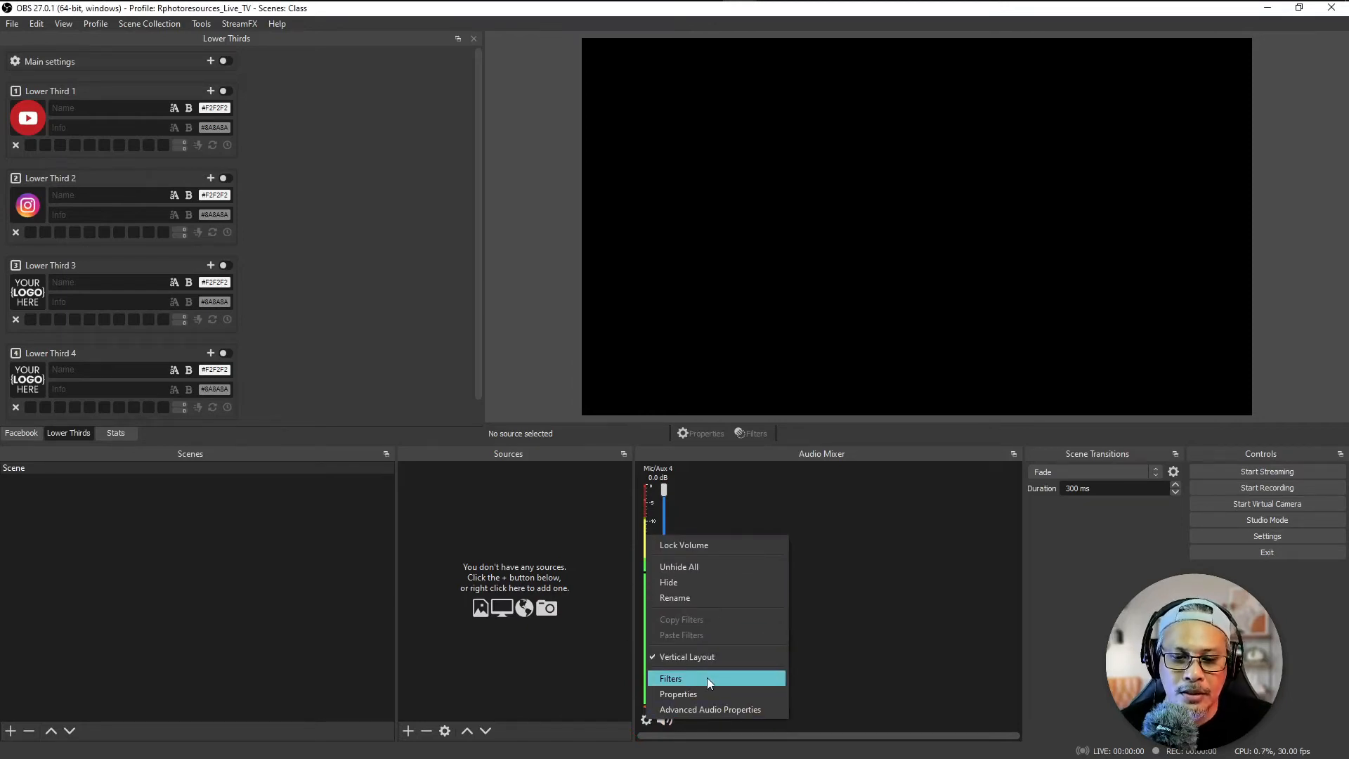
pyautogui.click(706, 674)
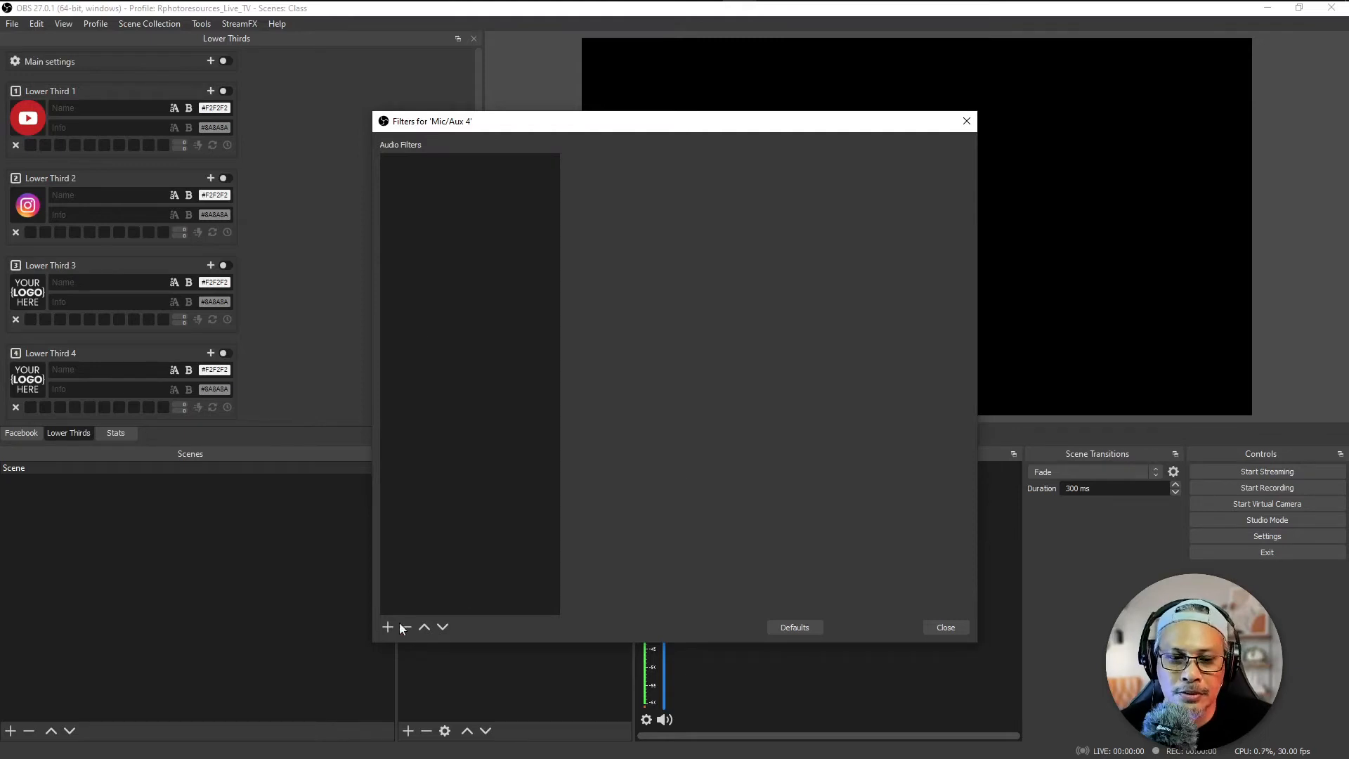
pyautogui.hotkey('ctrl', '2')
pyautogui.moveTo(390, 602); pyautogui.dragTo(430, 536)
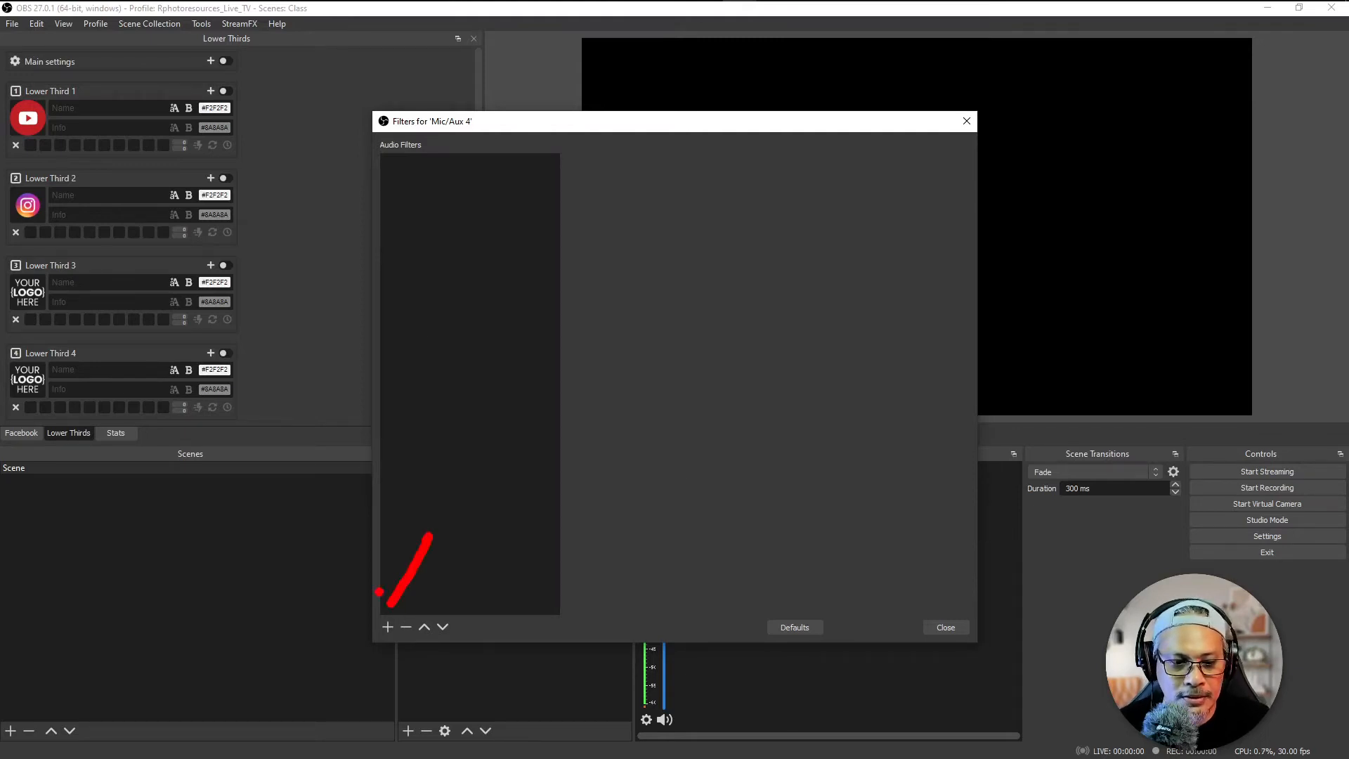
pyautogui.press('Escape')
pyautogui.click(388, 627)
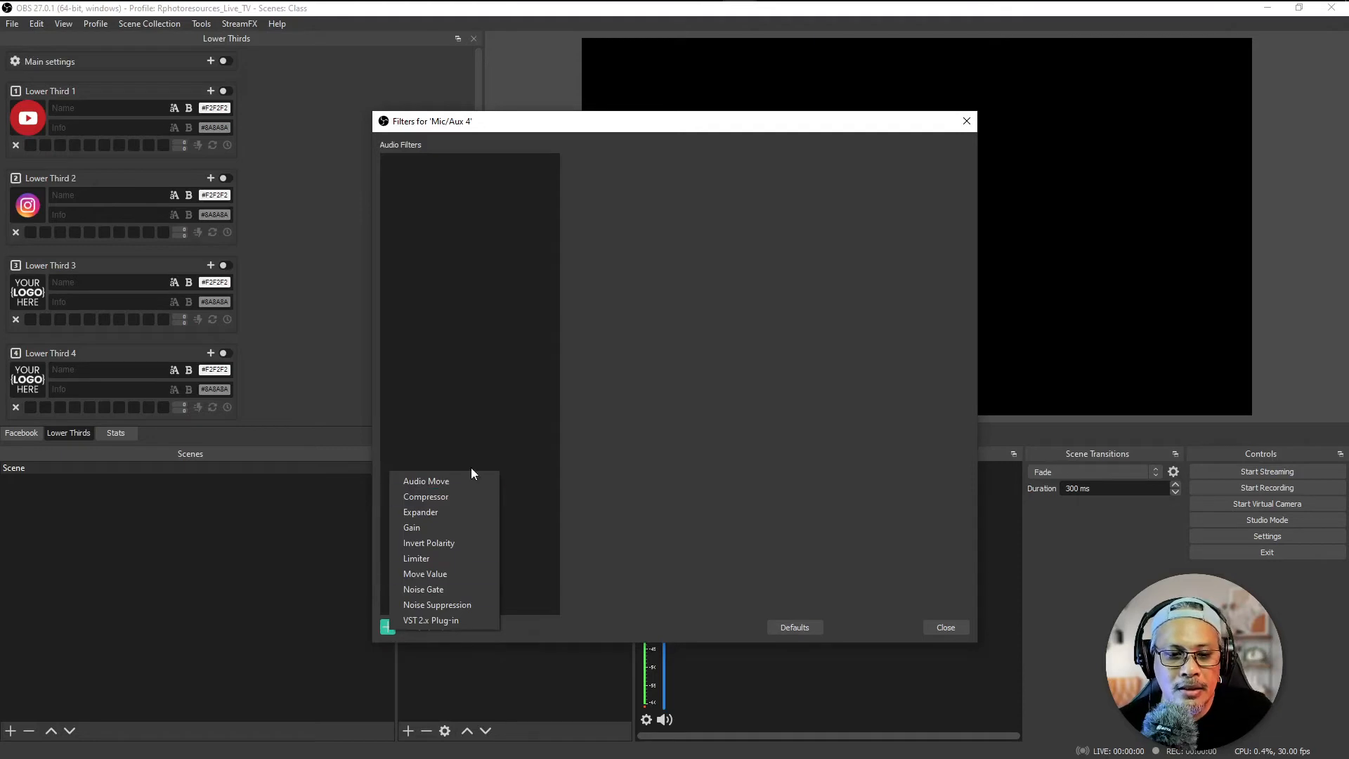
pyautogui.click(458, 555)
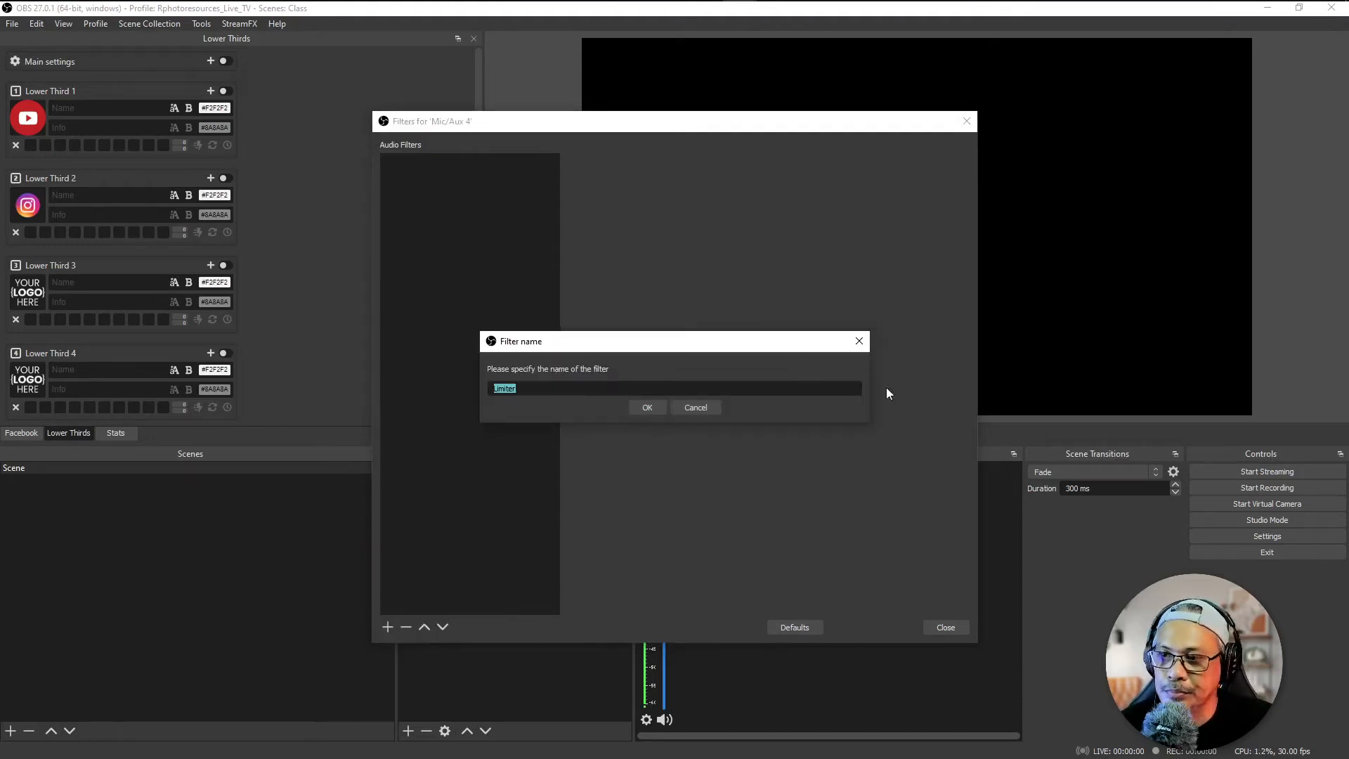
pyautogui.press('Return')
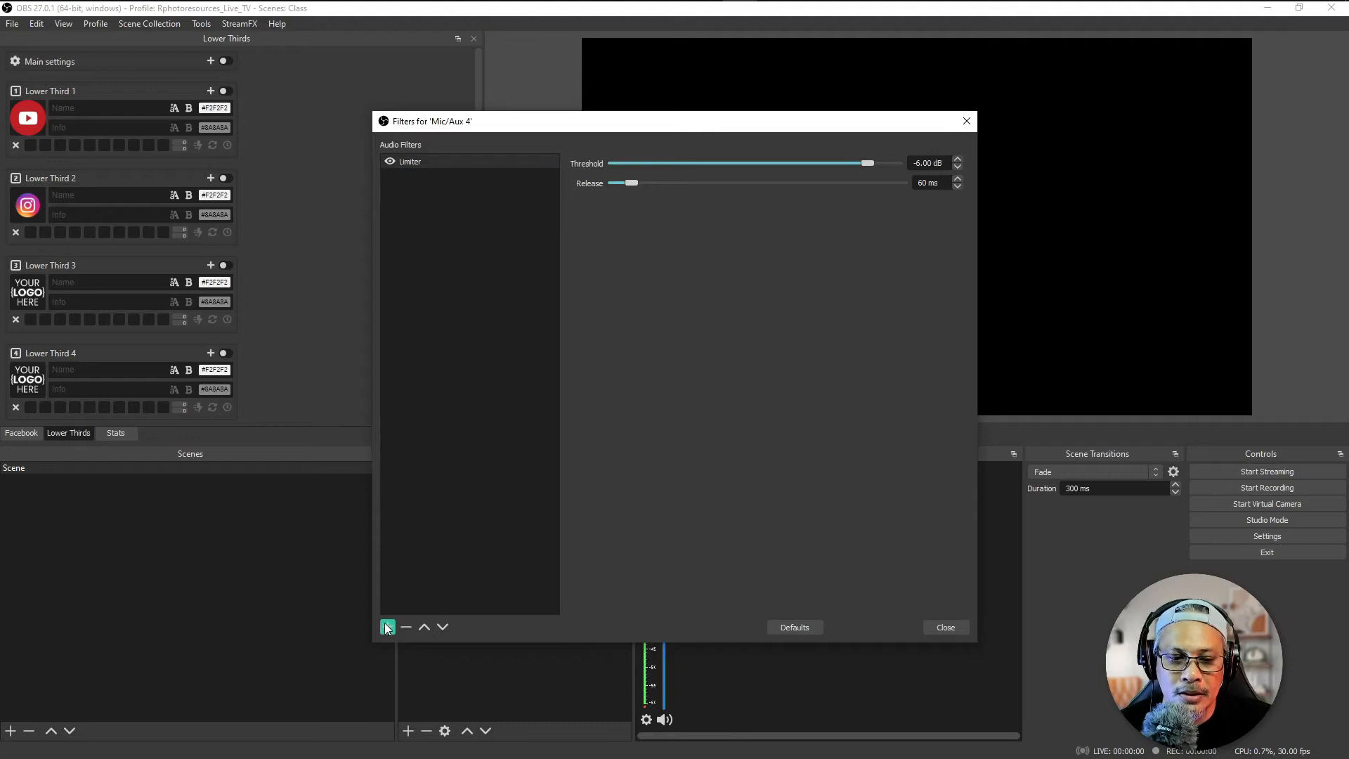
# Step: Add a Noise Suppression filter to Mic/Aux 4 and set its method to Speex (low CPU usage, low quality)
pyautogui.click(386, 626)
pyautogui.click(453, 602)
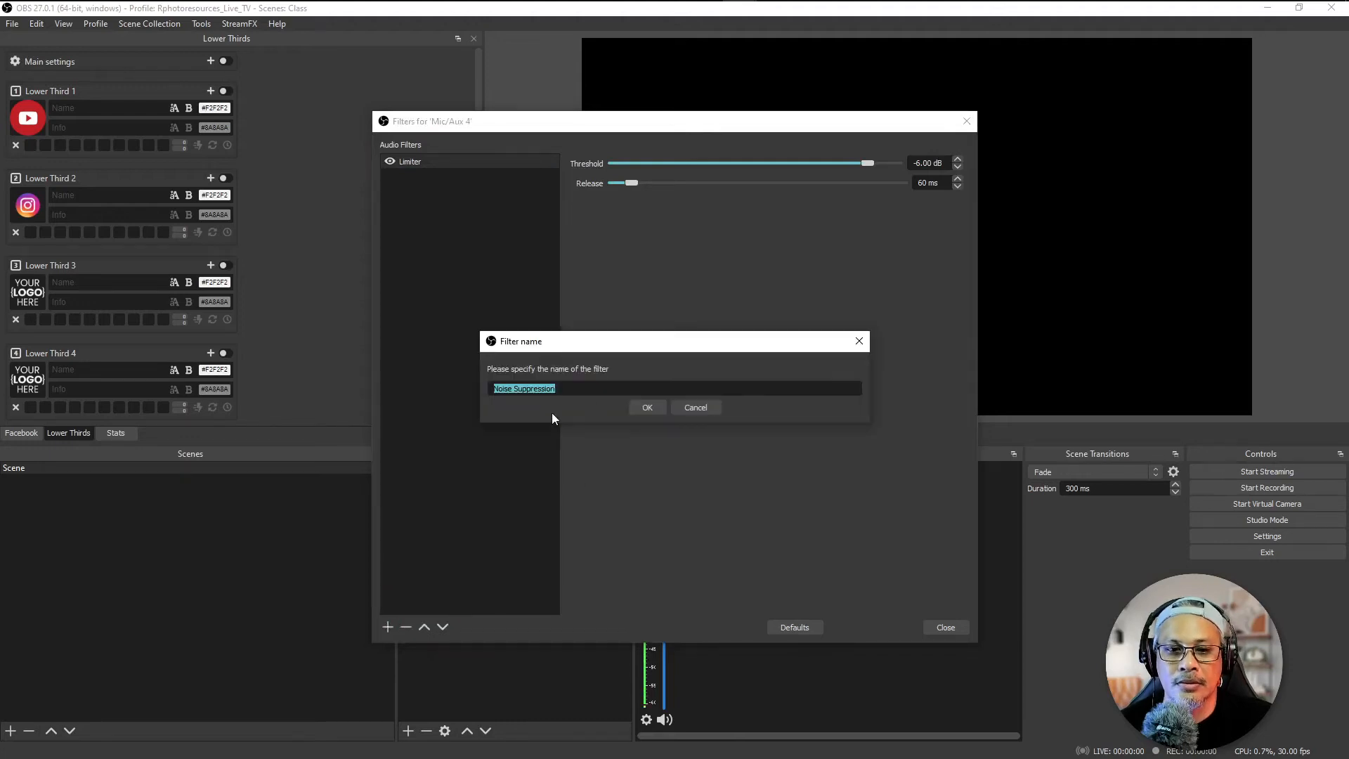
pyautogui.click(646, 408)
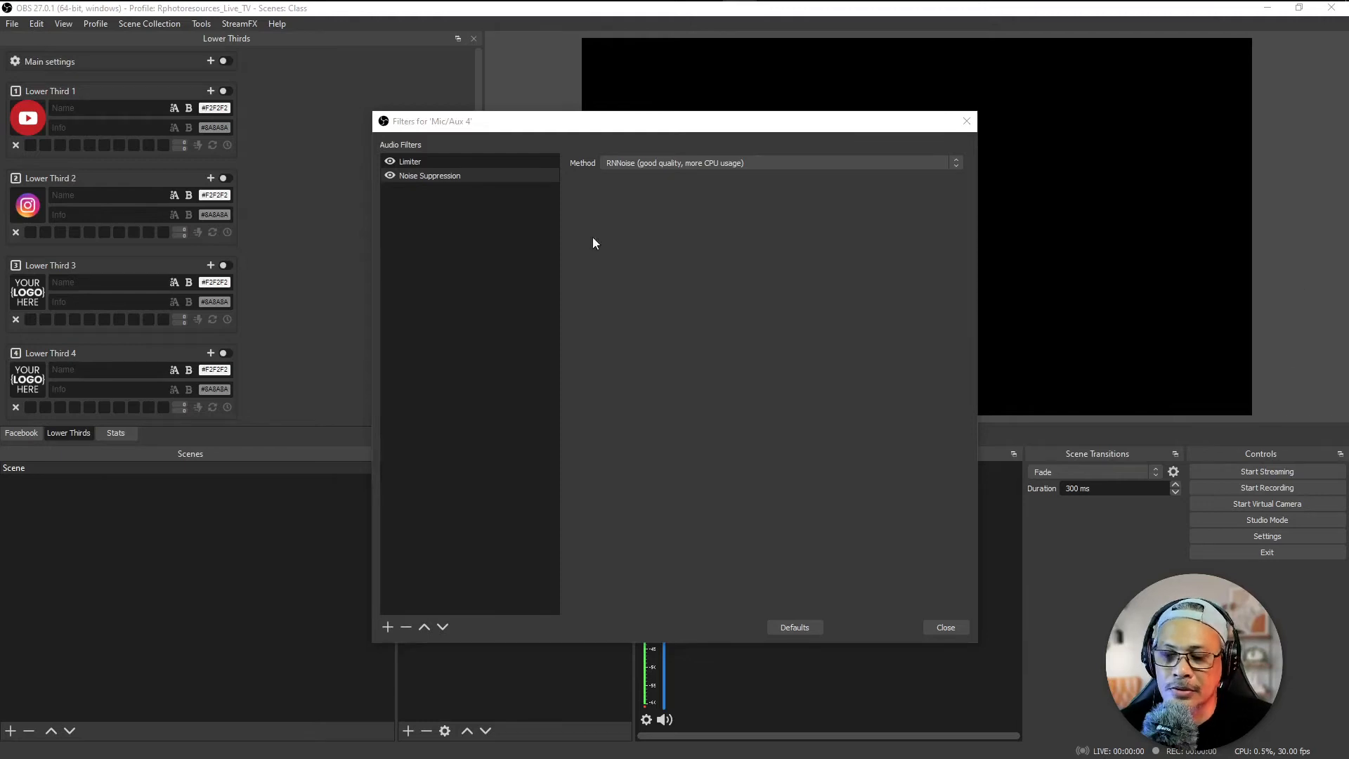
pyautogui.click(798, 162)
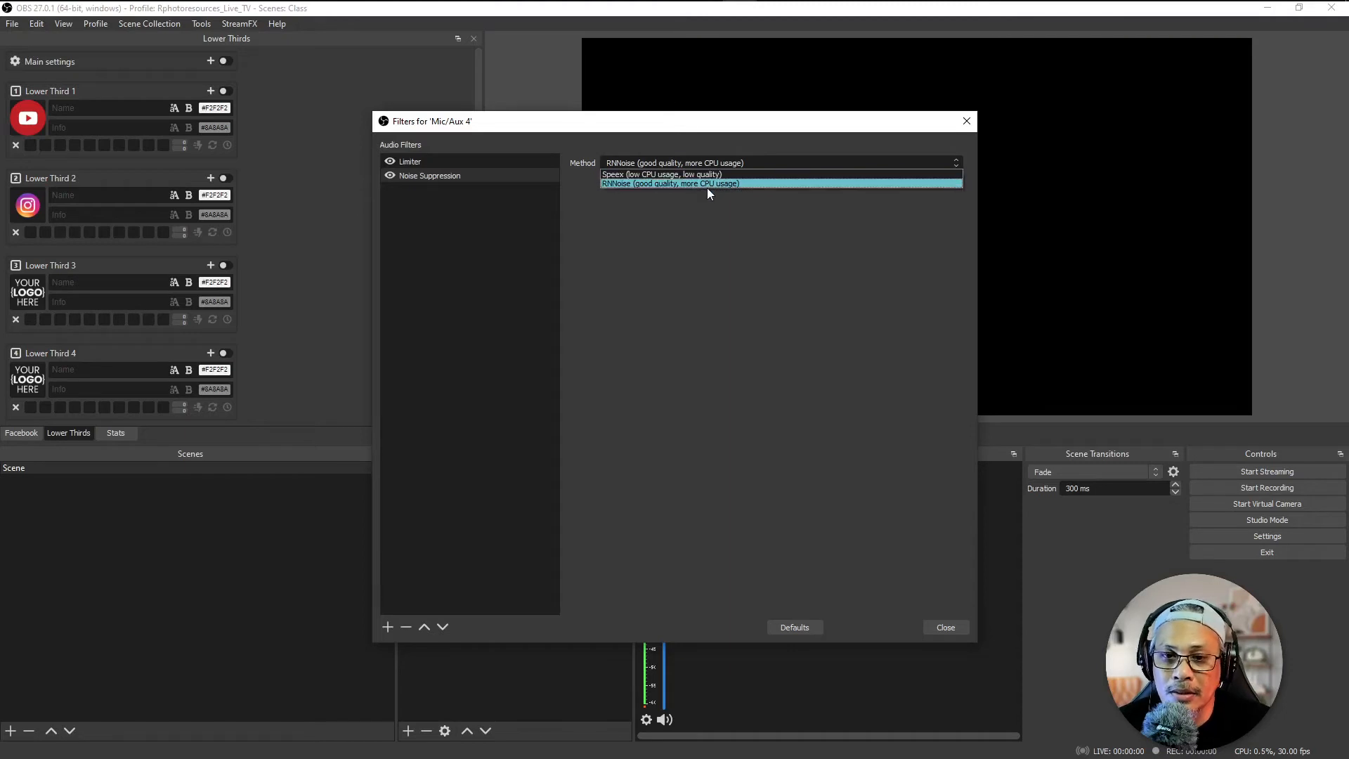
pyautogui.click(822, 268)
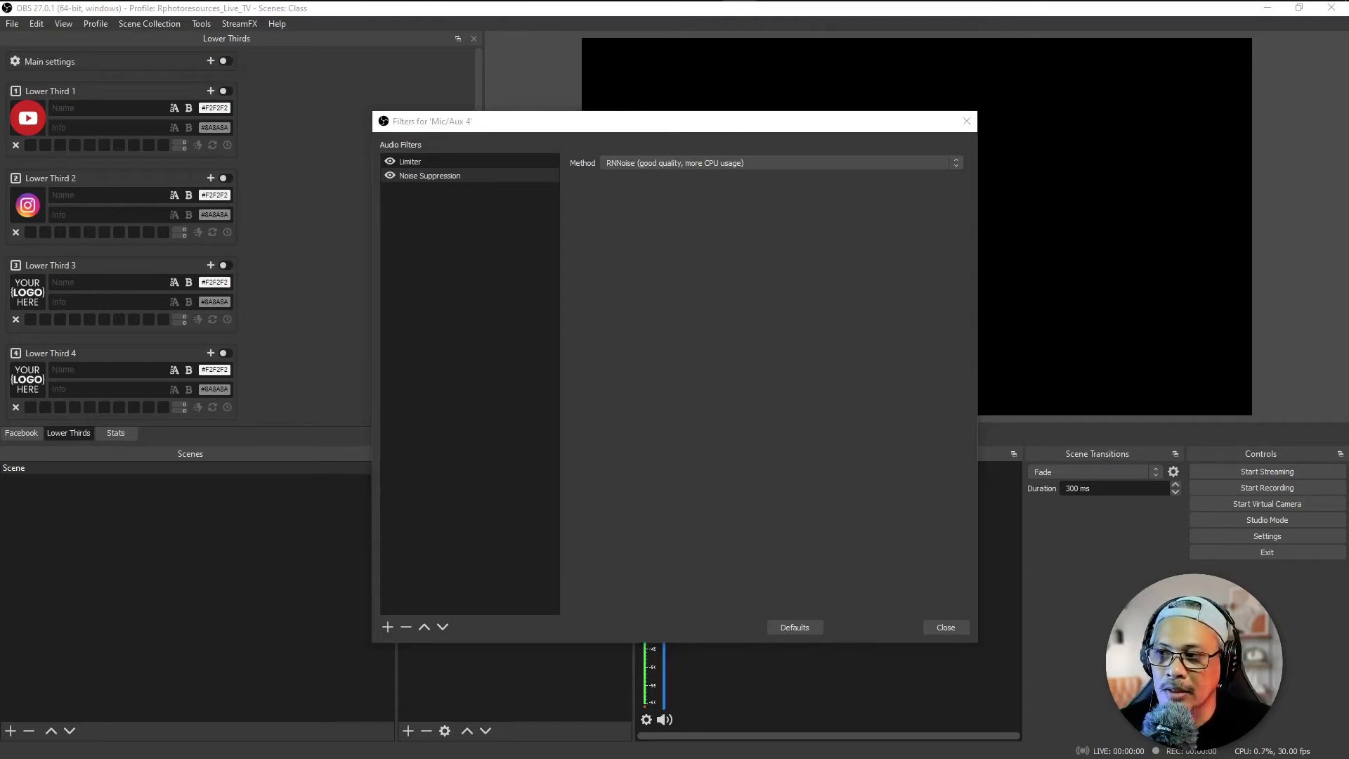
pyautogui.click(689, 162)
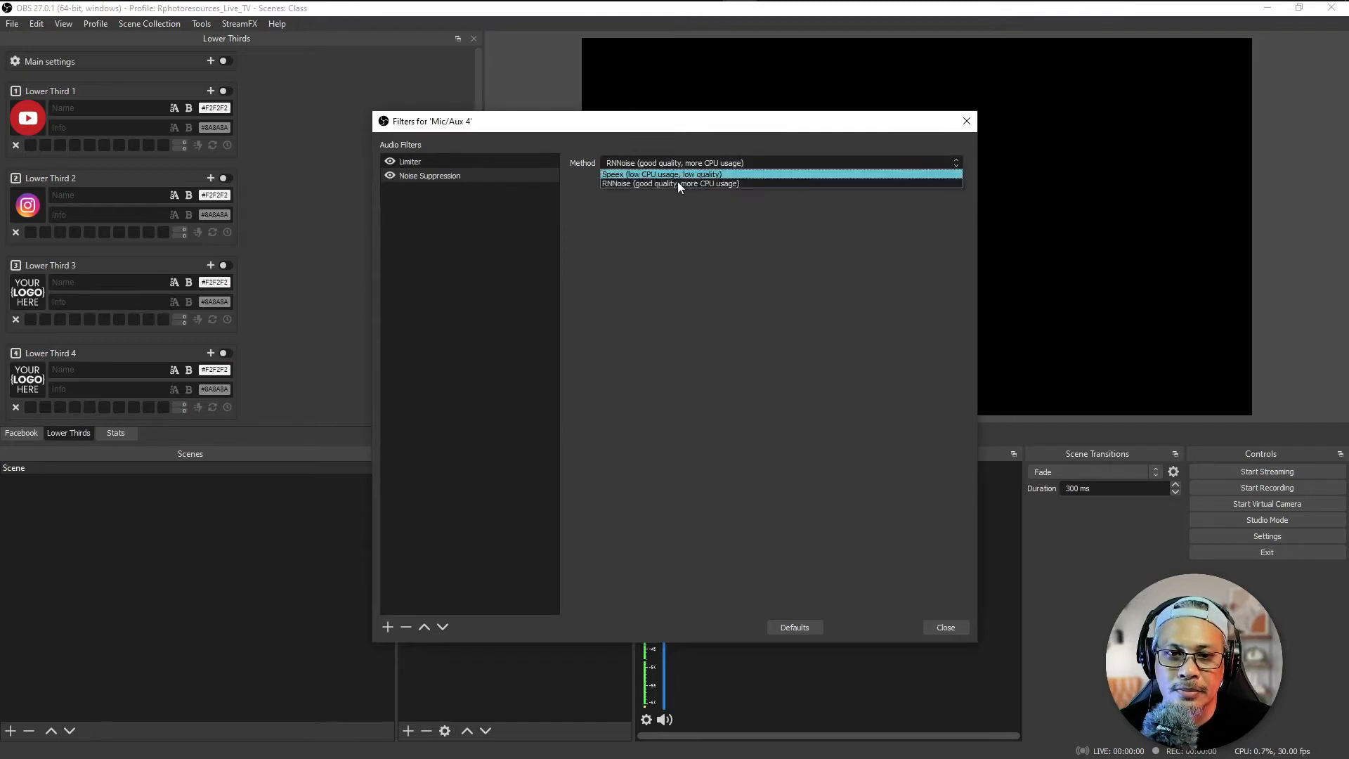
pyautogui.click(677, 174)
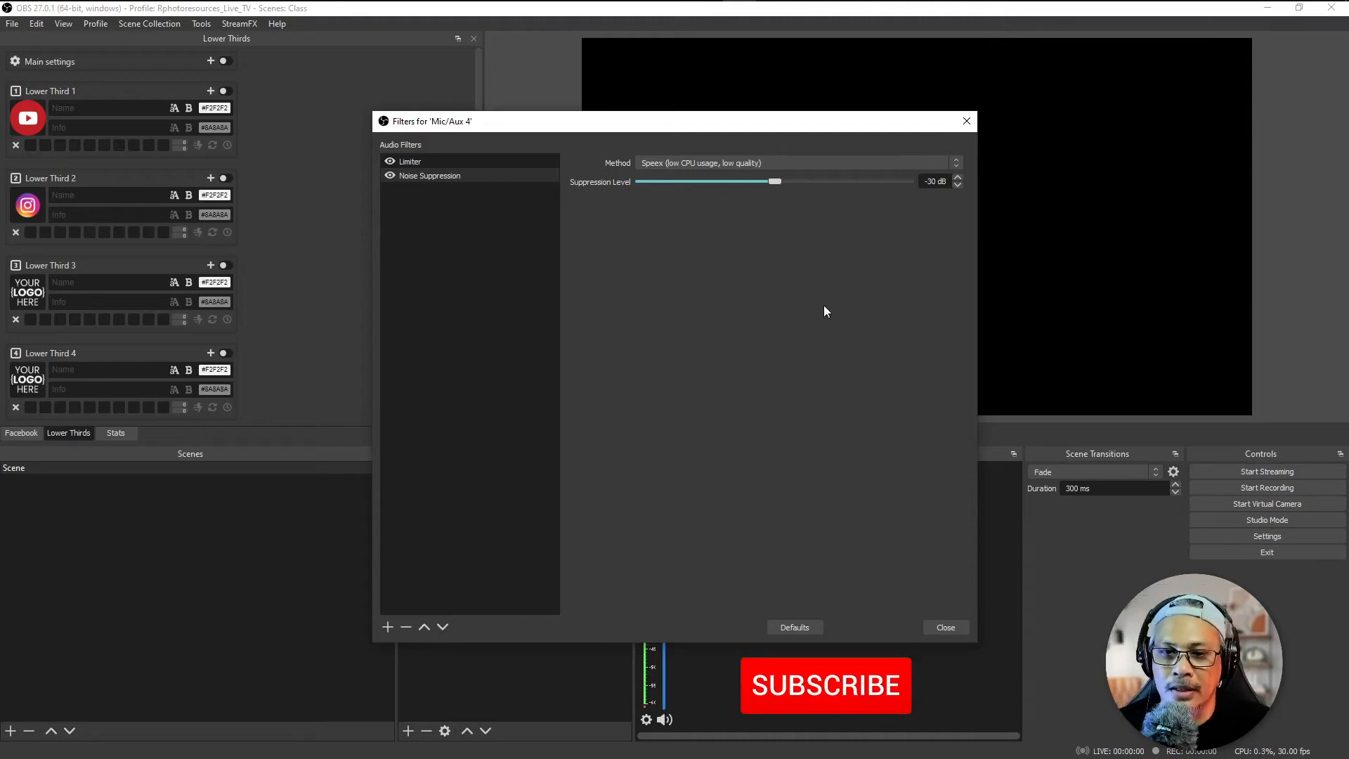
# Step: Move the filters window clear of the Mic/Aux 4 level meter and switch Noise Suppression off and on to compare the levels
pyautogui.moveTo(739, 121); pyautogui.dragTo(330, 68)
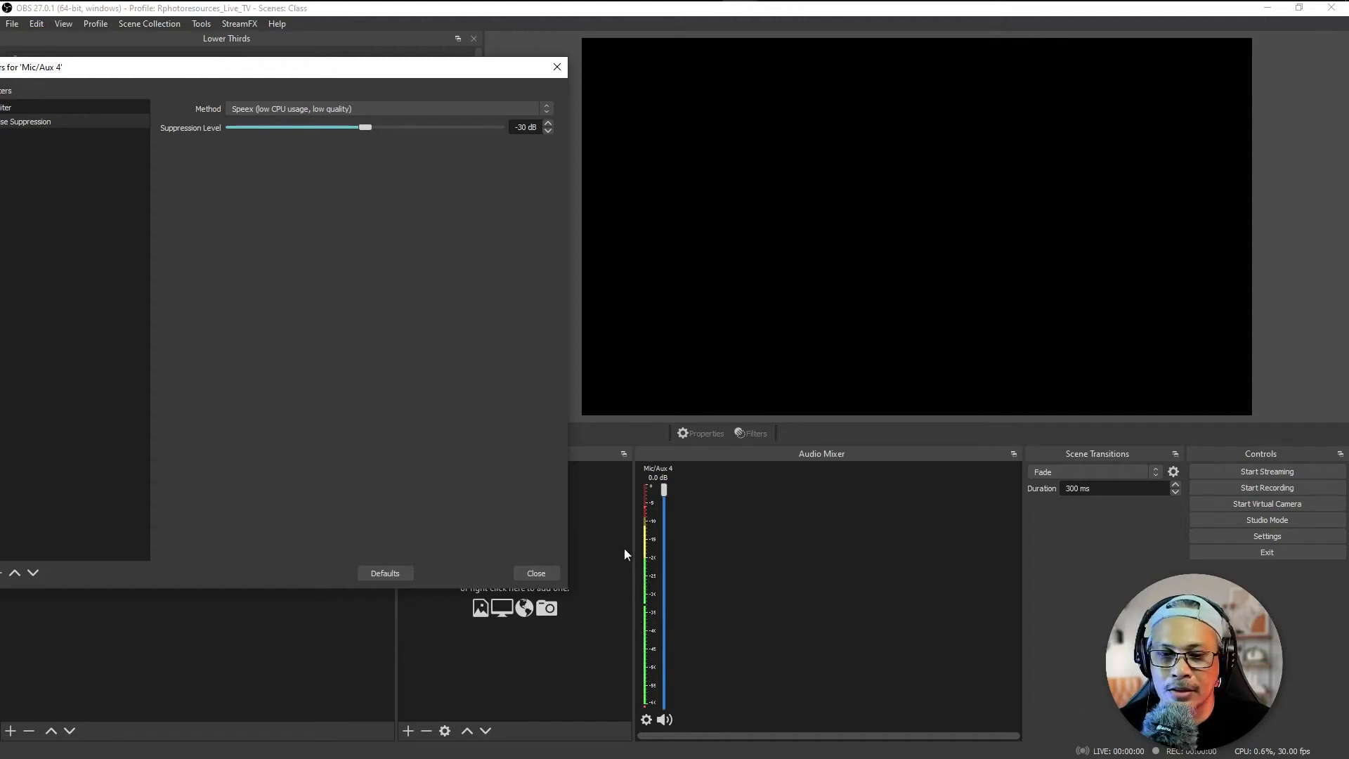
pyautogui.moveTo(291, 67); pyautogui.dragTo(1039, 63)
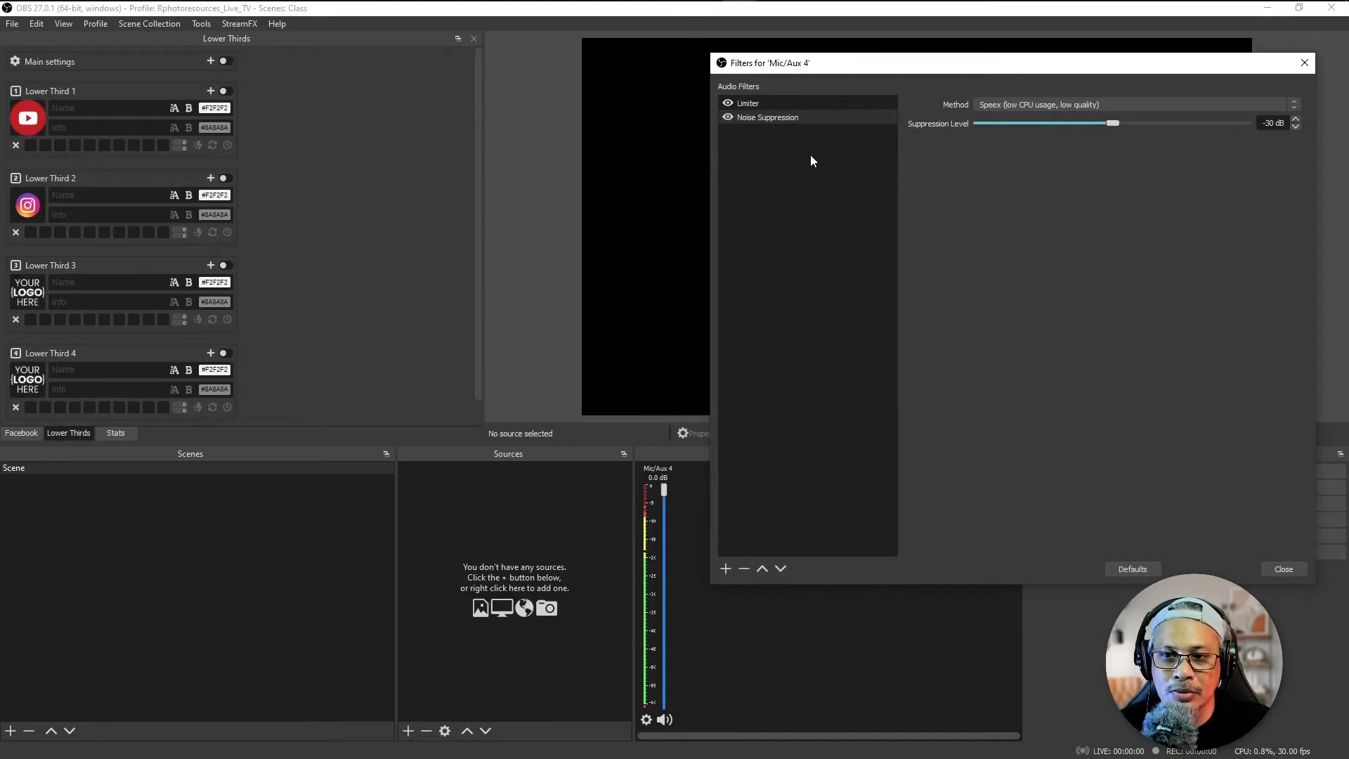
pyautogui.click(727, 117)
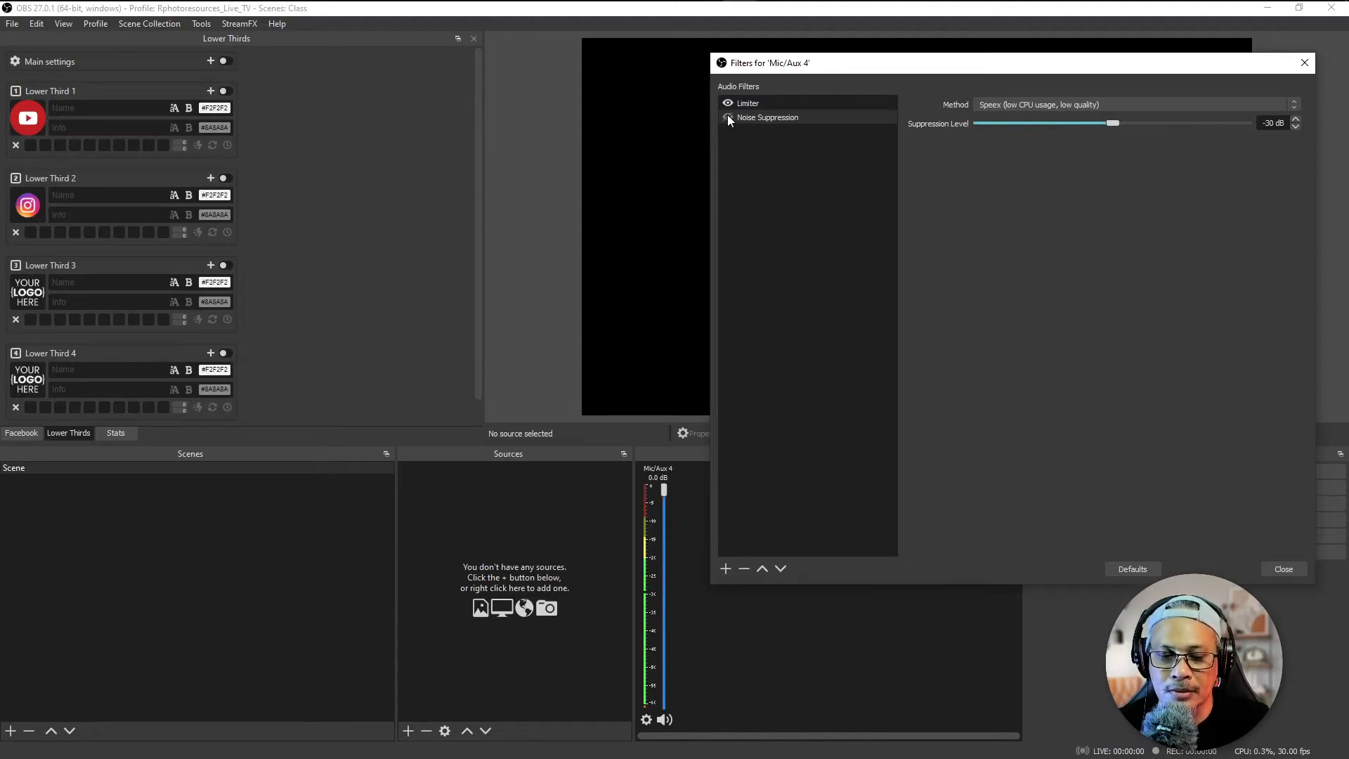
pyautogui.click(727, 117)
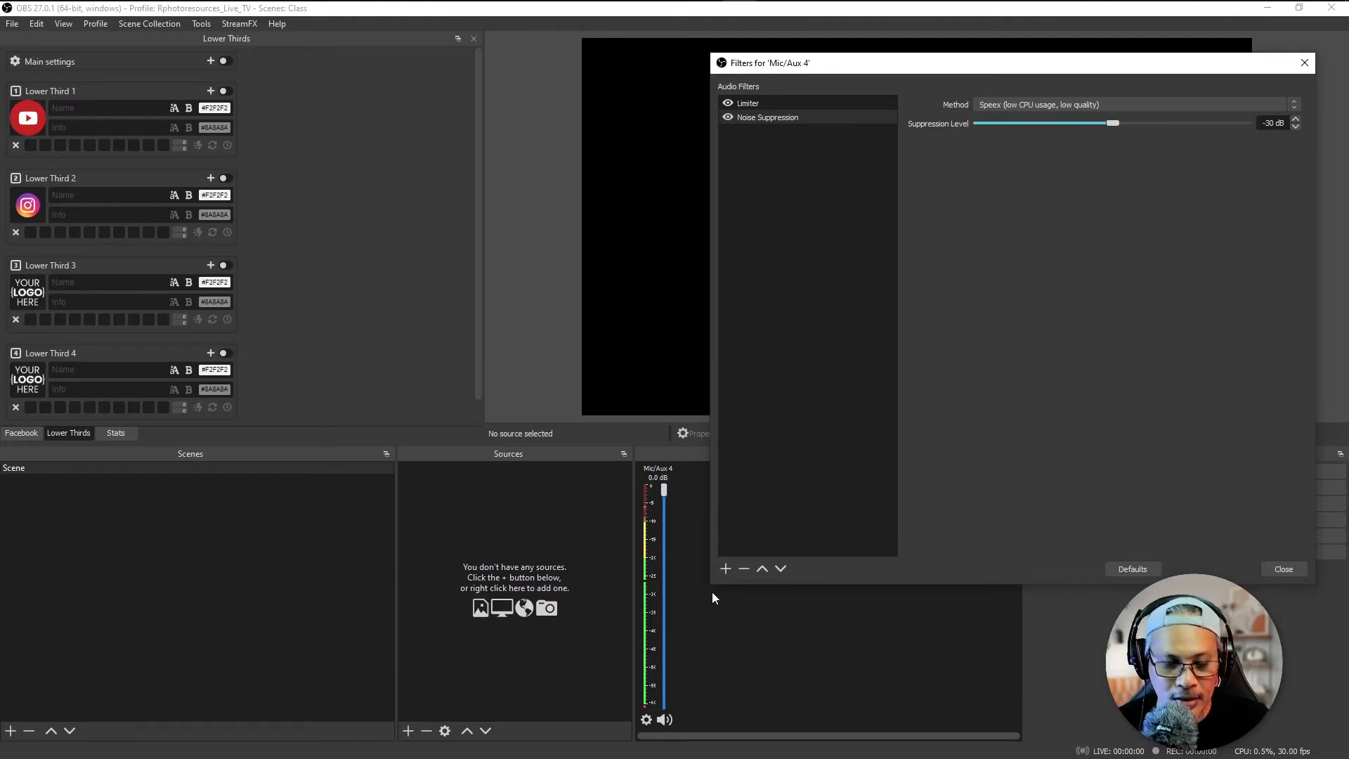
# Step: Set the suppression level of the Noise Suppression filter to -60 dB
pyautogui.moveTo(669, 665); pyautogui.dragTo(716, 665)
pyautogui.moveTo(678, 595)
pyautogui.mouseDown()
pyautogui.moveTo(667, 595)
pyautogui.moveTo(703, 595)
pyautogui.mouseUp()
pyautogui.press('Escape')
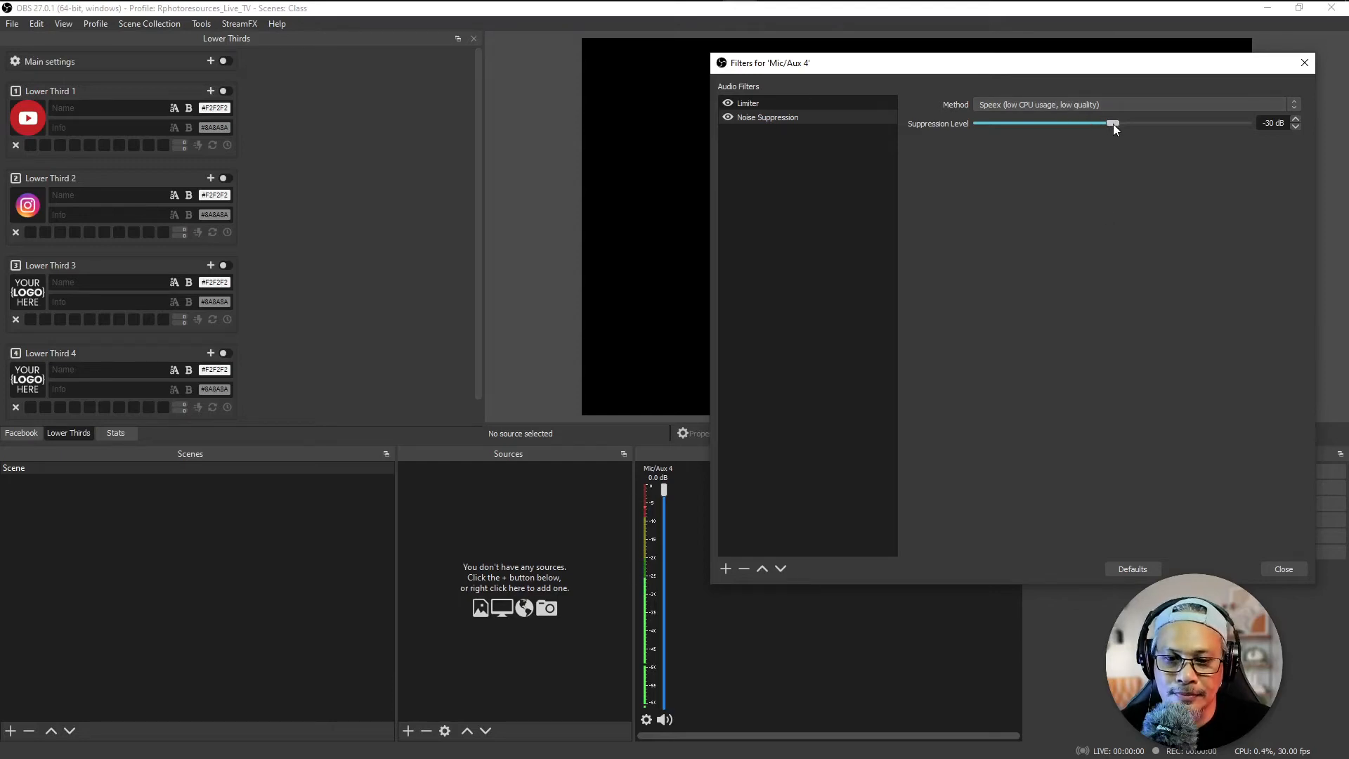
pyautogui.moveTo(1113, 123); pyautogui.dragTo(975, 127)
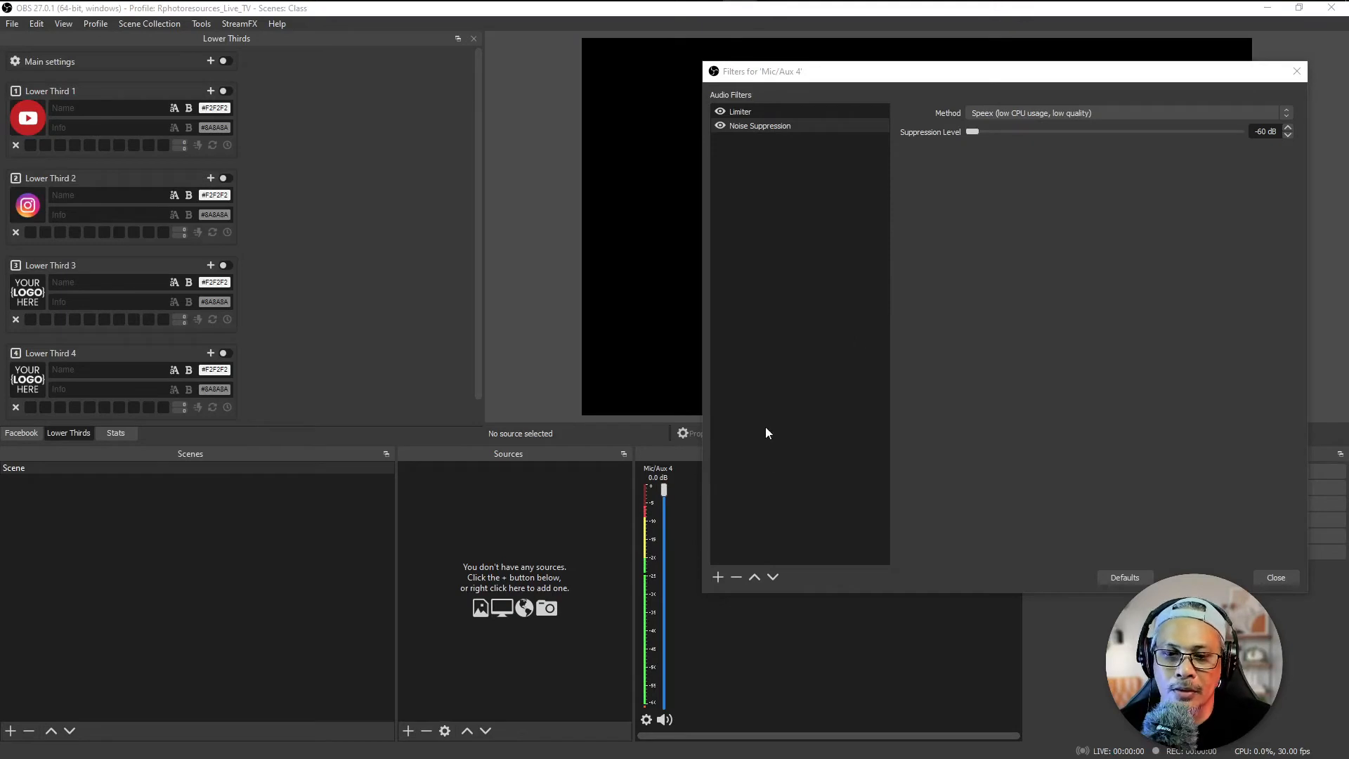
# Step: Add a VST 2.x Plug-in filter to Mic/Aux 4 and choose Marvel GEQ as its plug-in
pyautogui.click(716, 580)
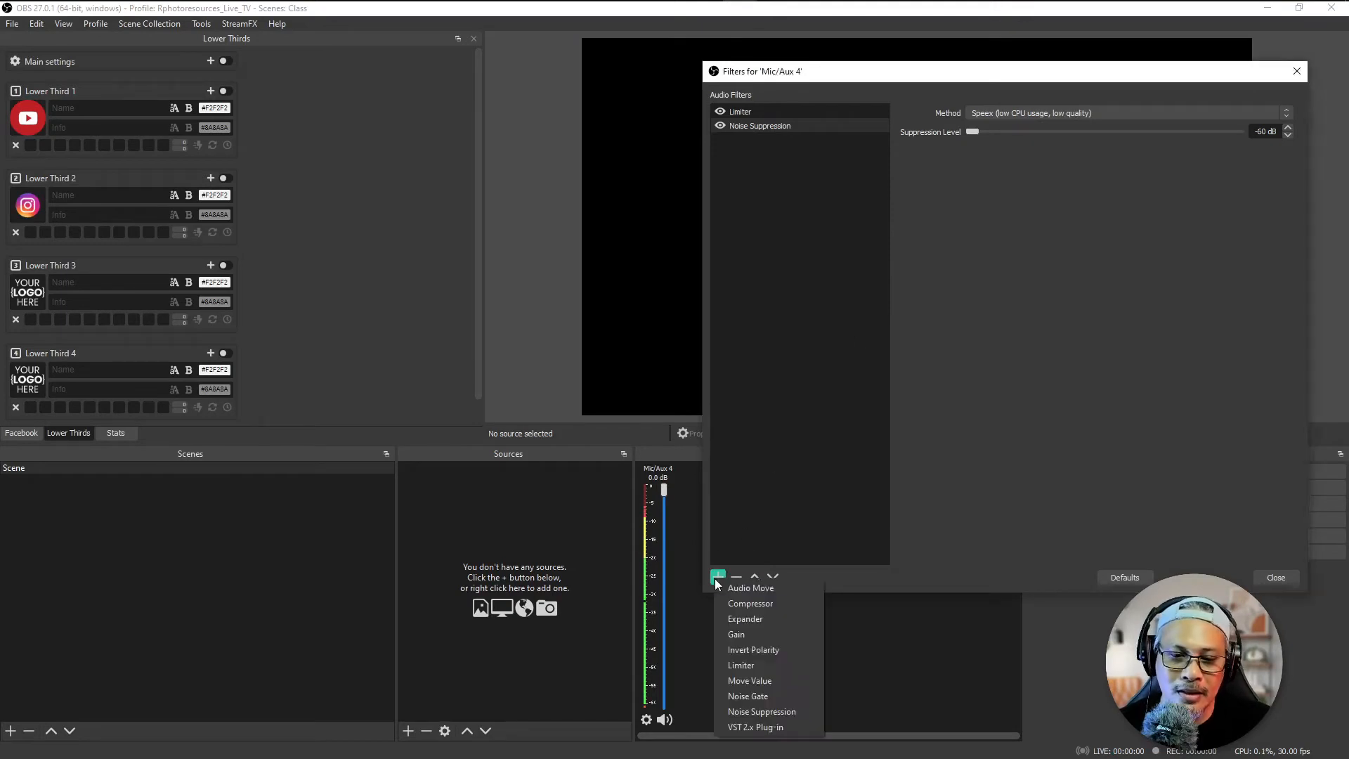
pyautogui.click(801, 728)
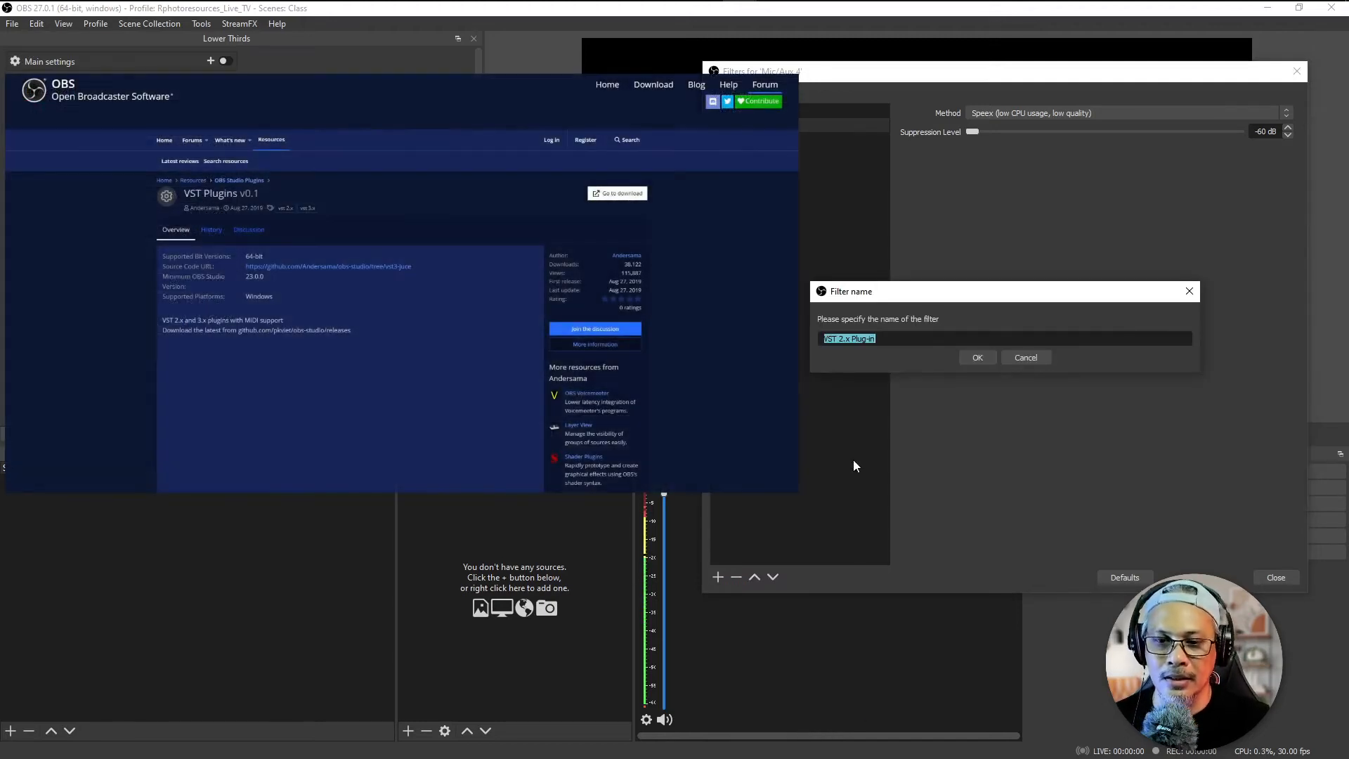
pyautogui.click(977, 357)
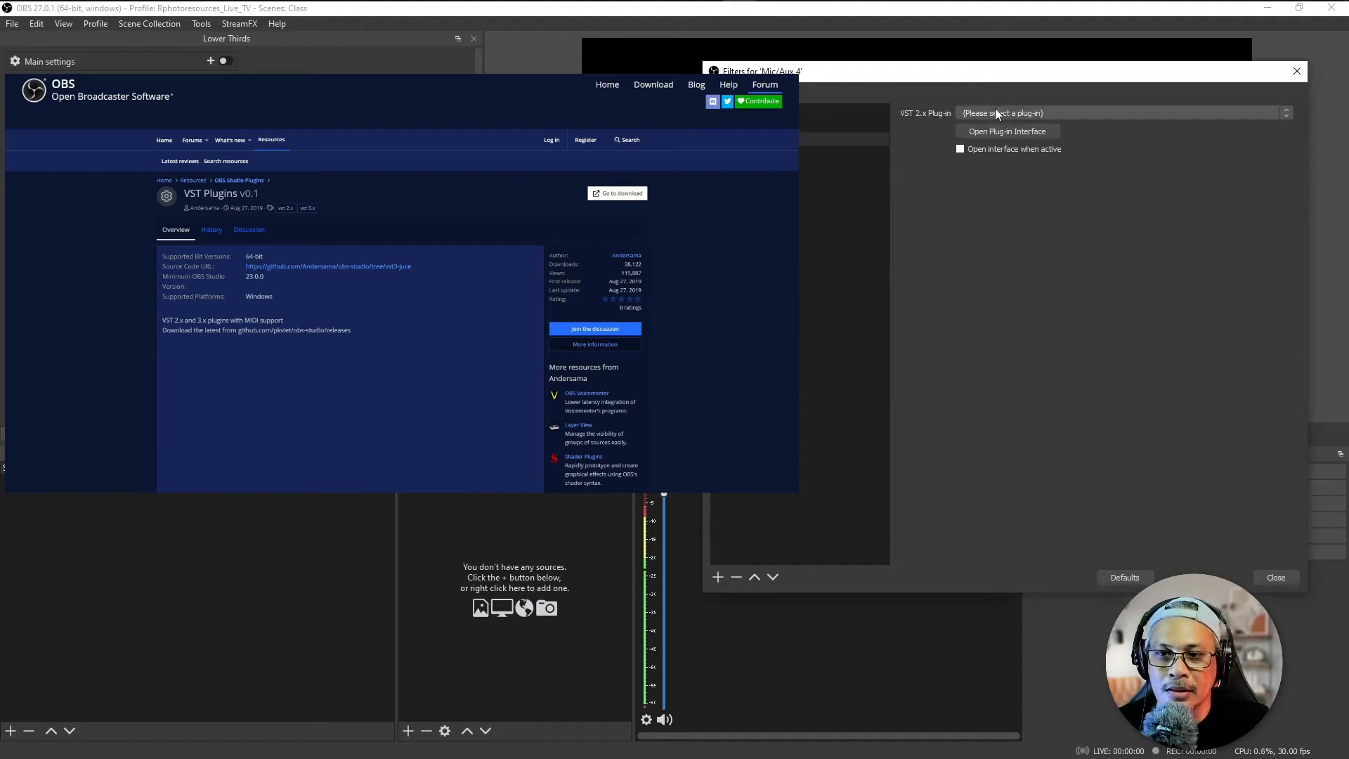
pyautogui.click(1005, 113)
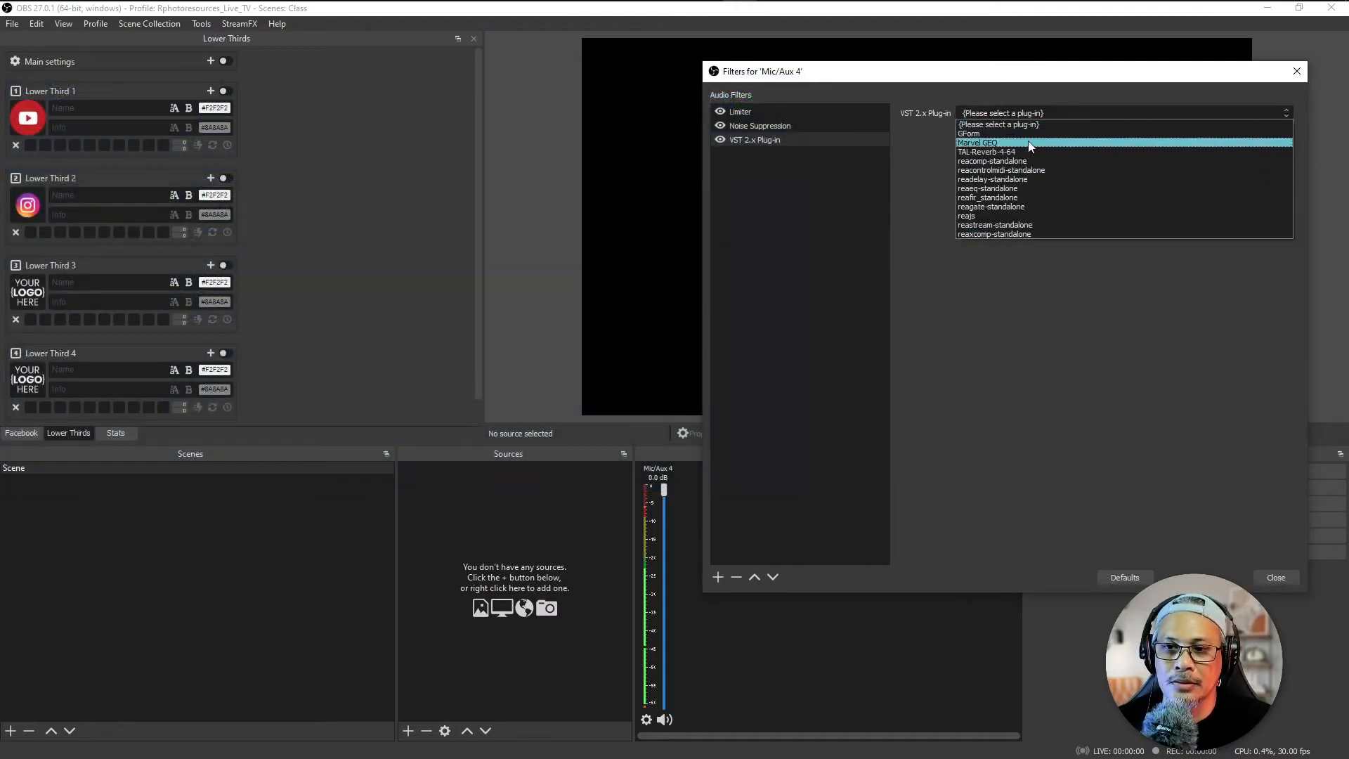
pyautogui.click(1029, 142)
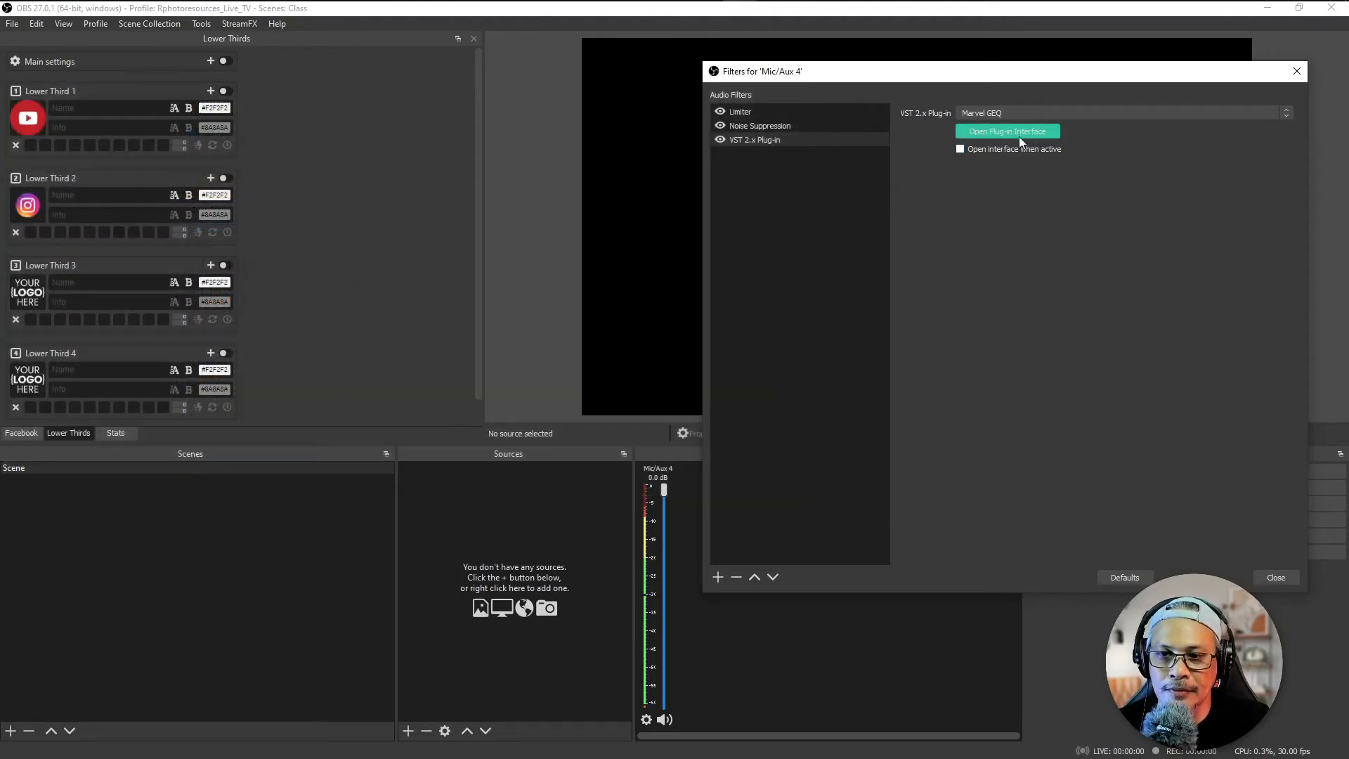
# Step: Open the Marvel GEQ plug-in interface and raise the 20.0, 31.7 and 50.2 Hz bands to 12.0
pyautogui.click(1015, 133)
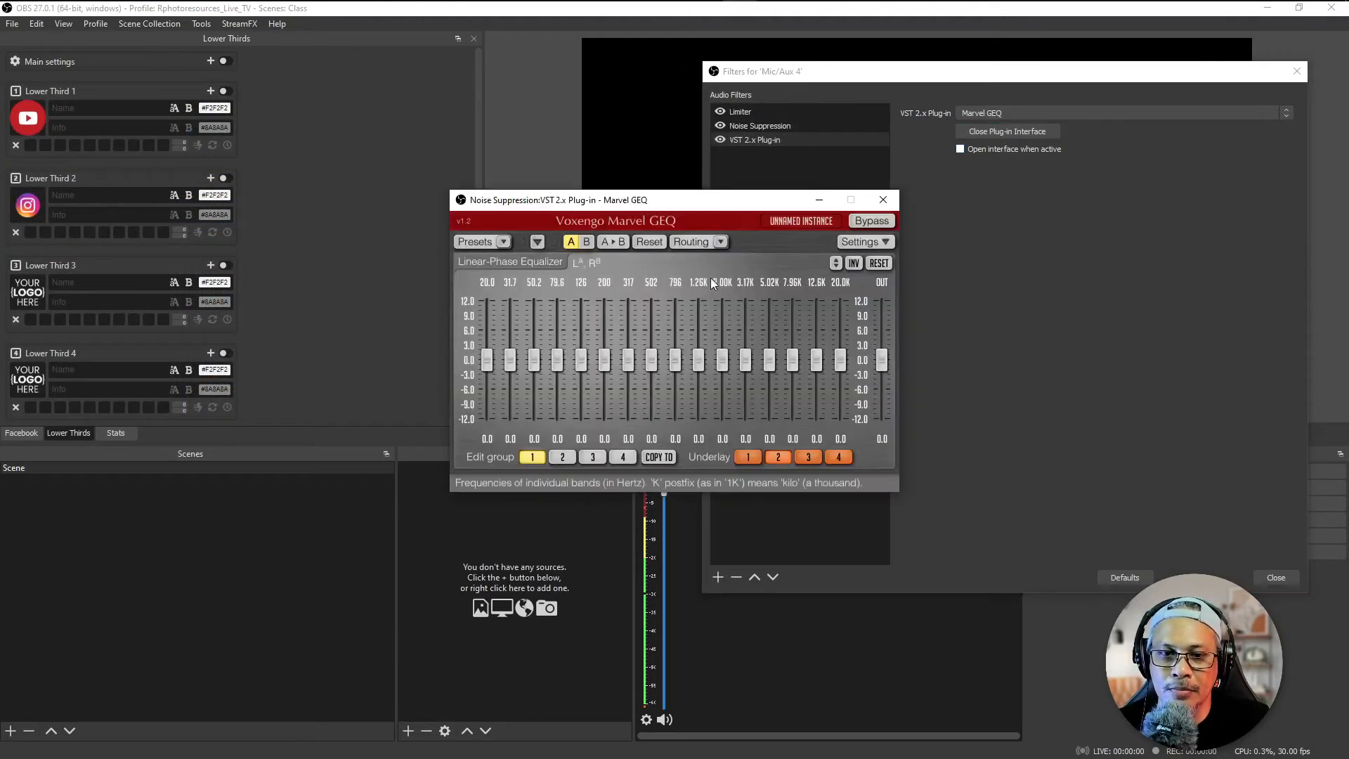
pyautogui.moveTo(665, 200); pyautogui.dragTo(918, 210)
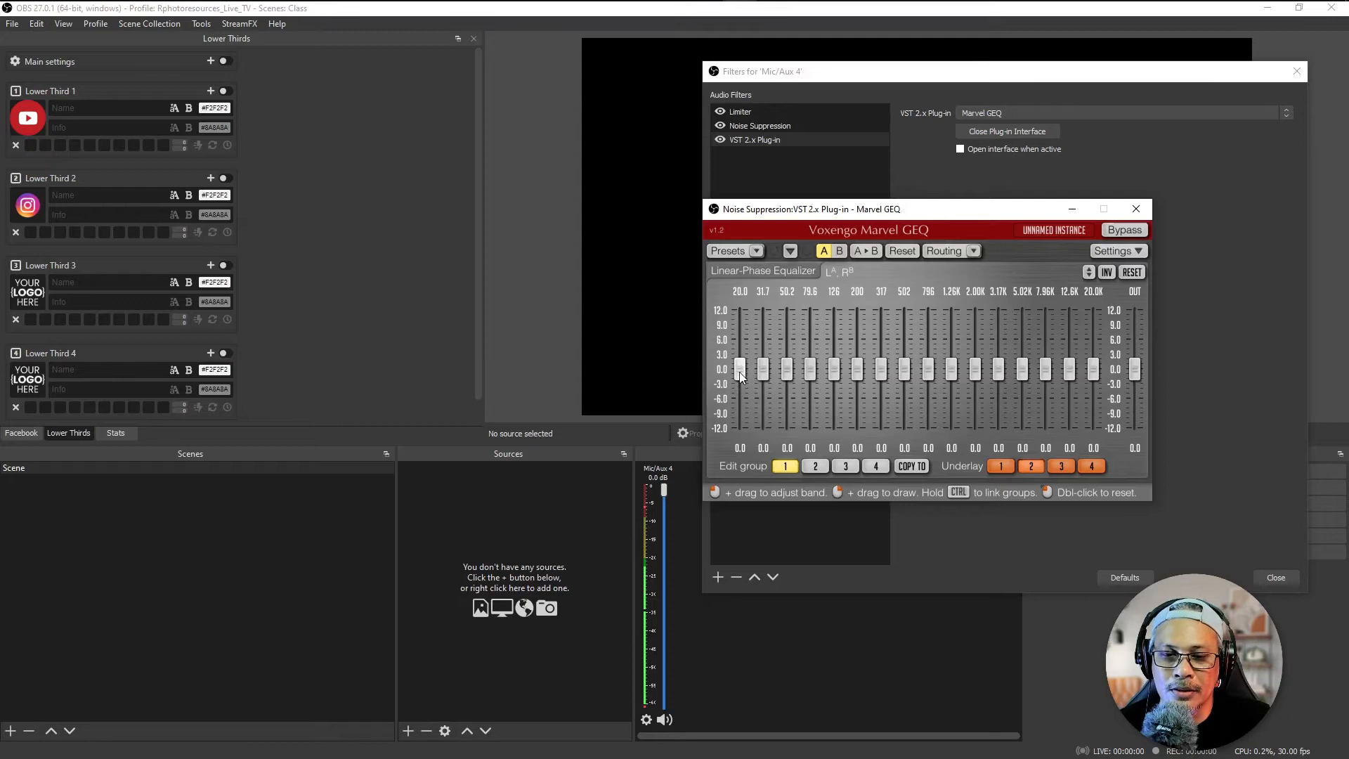
pyautogui.moveTo(740, 370); pyautogui.dragTo(740, 309)
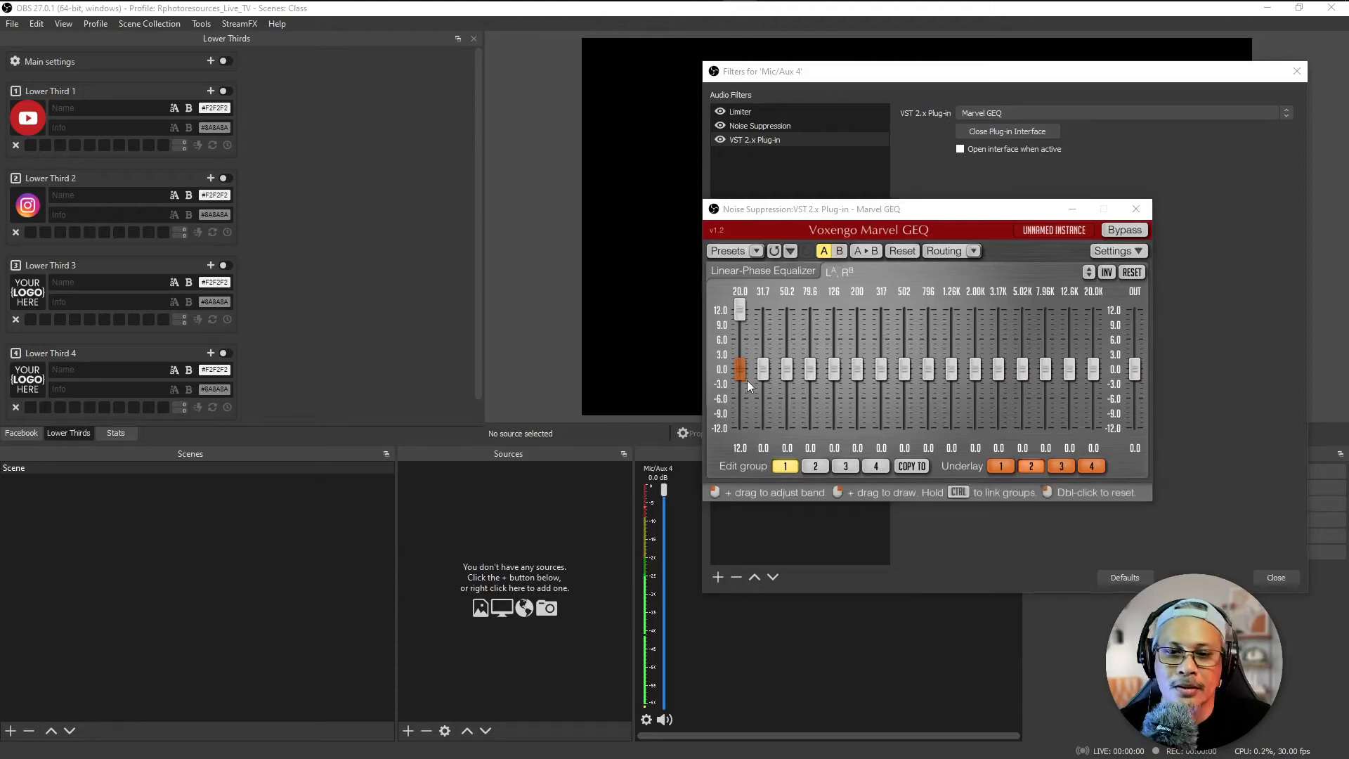
pyautogui.moveTo(763, 374); pyautogui.dragTo(763, 309)
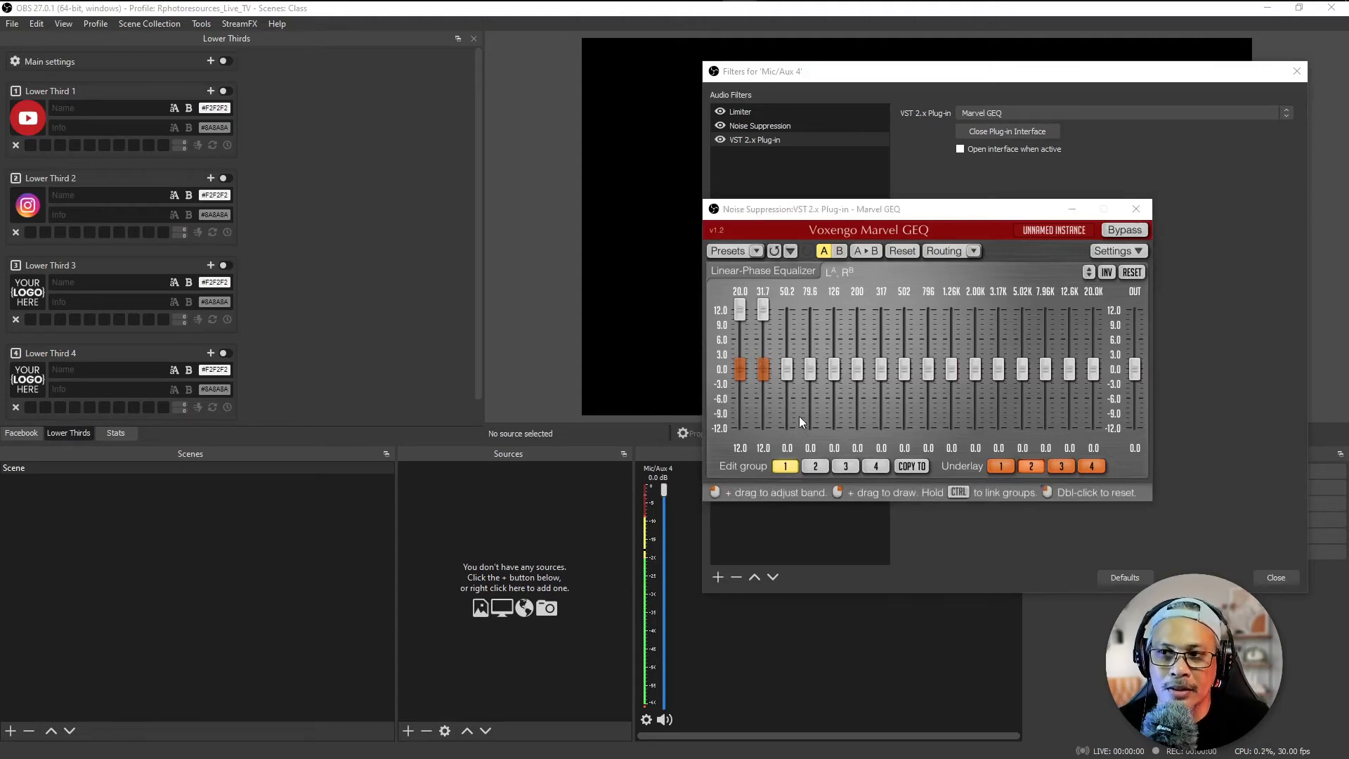
pyautogui.moveTo(787, 371); pyautogui.dragTo(786, 309)
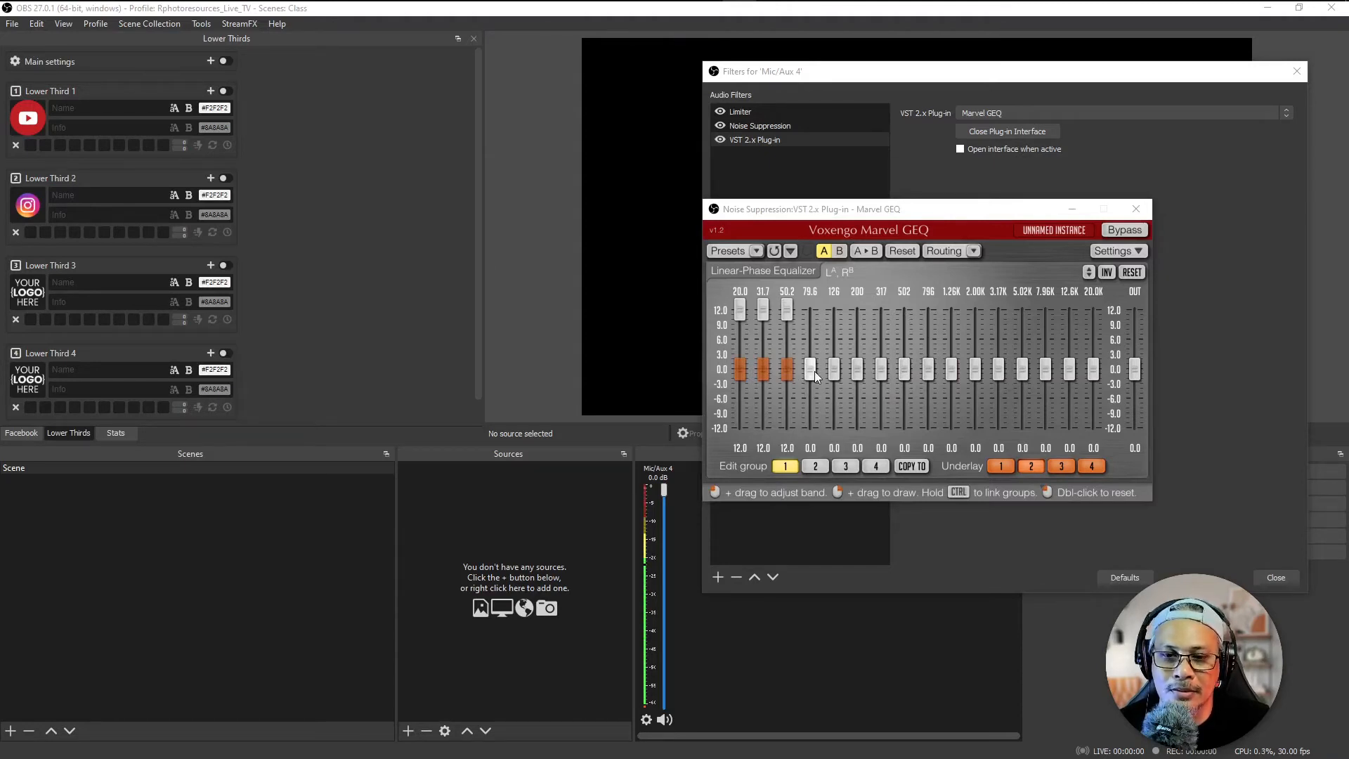
# Step: Set the 79.6 Hz band of the Marvel GEQ equalizer to 8.0
pyautogui.moveTo(810, 369); pyautogui.dragTo(809, 341)
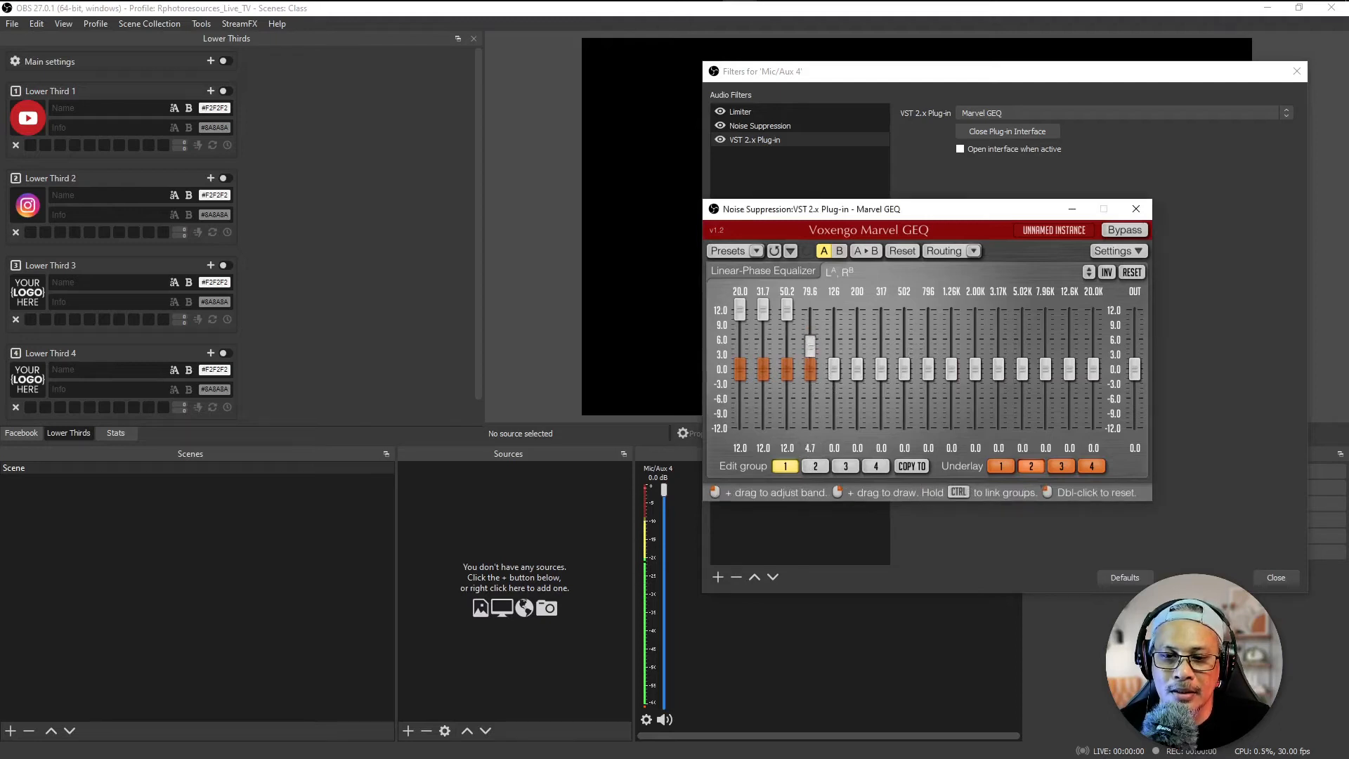
pyautogui.doubleClick(810, 448)
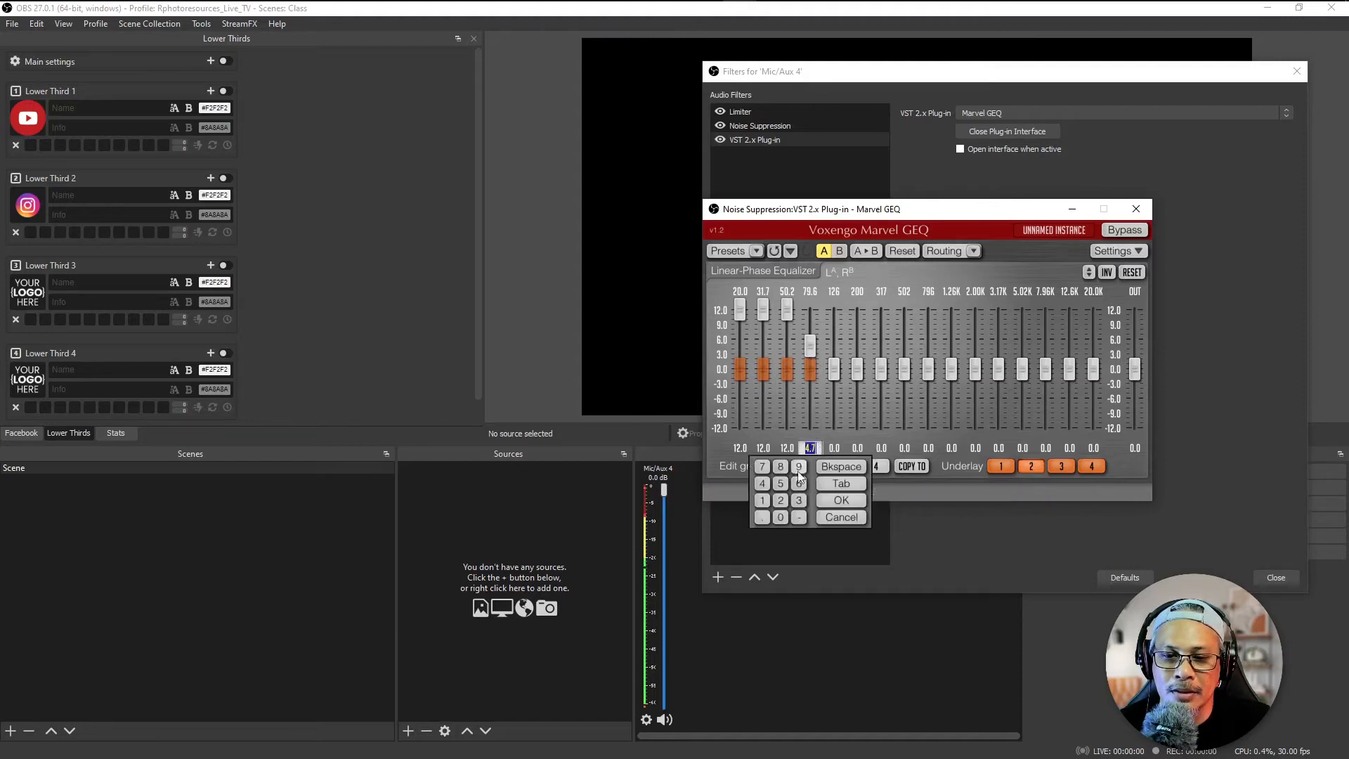
pyautogui.click(781, 470)
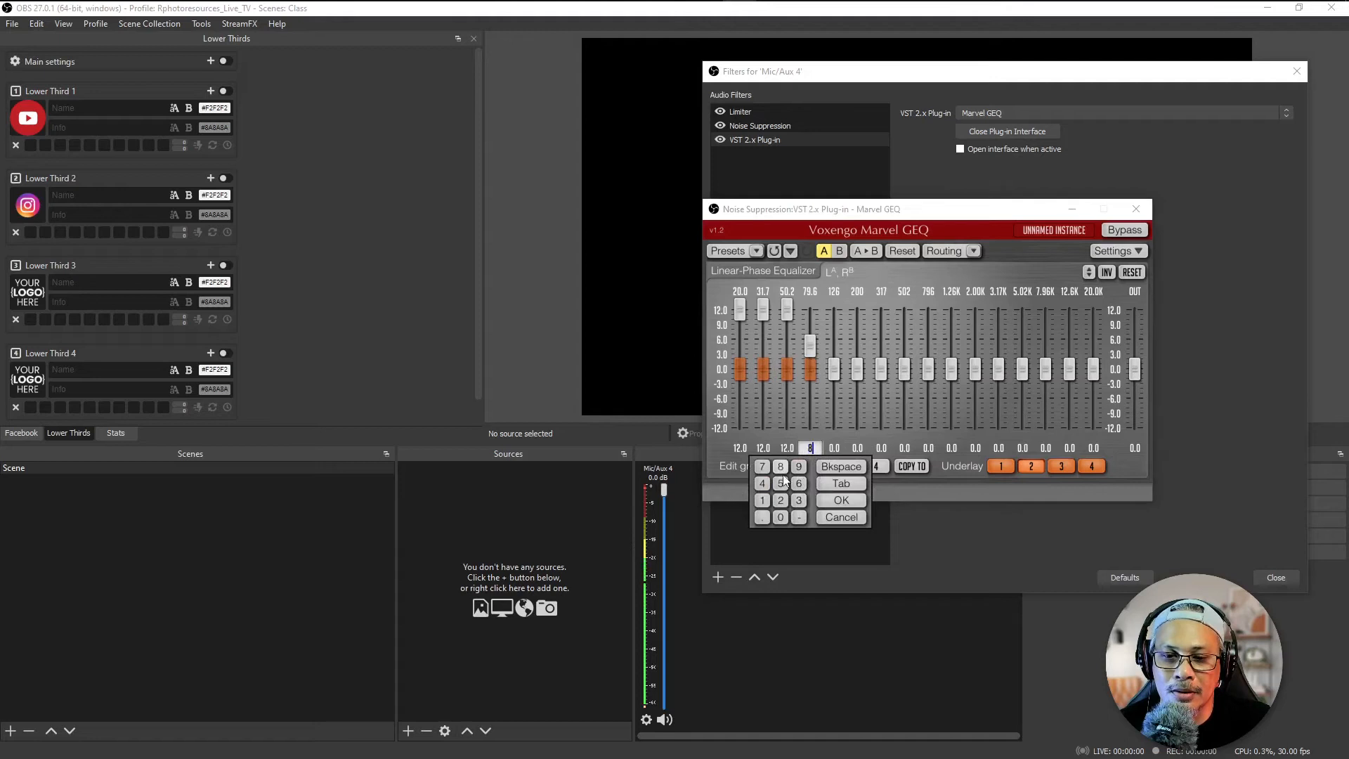
pyautogui.write('.')
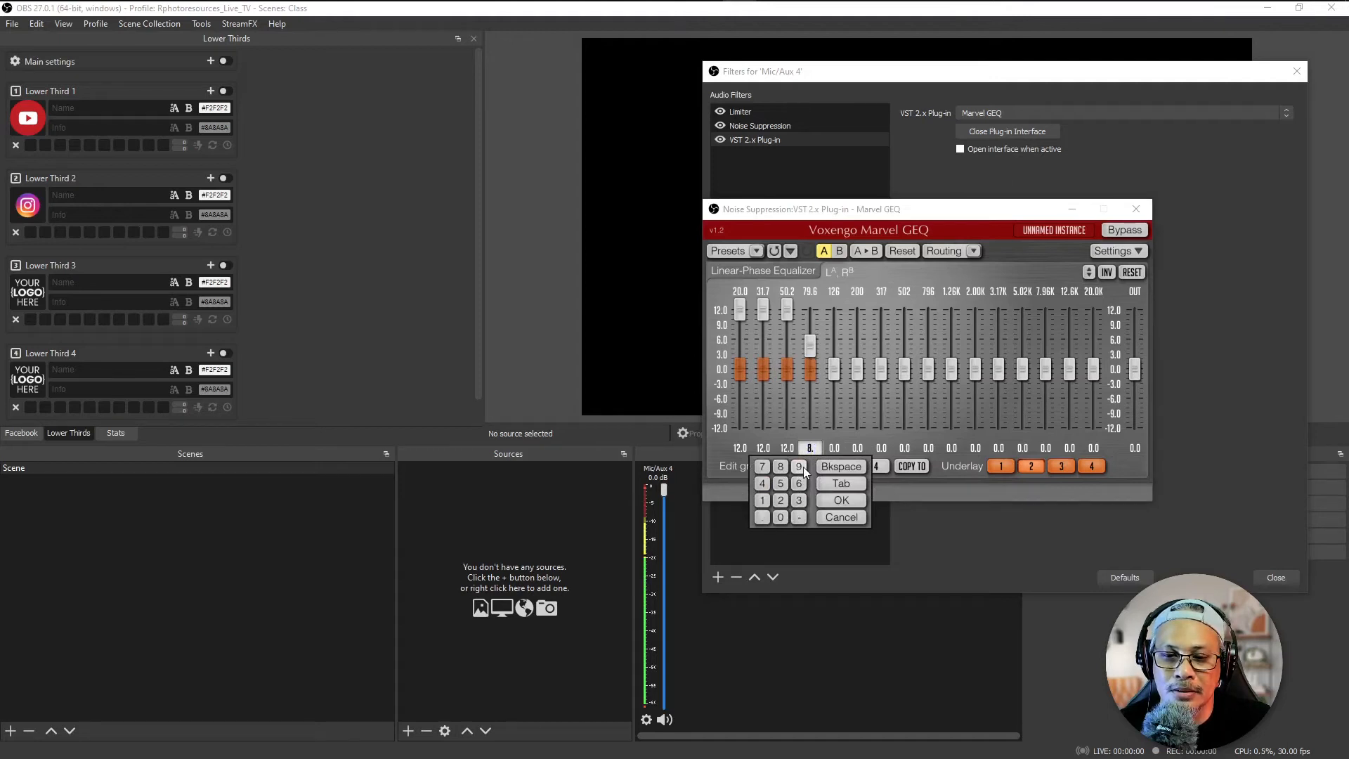
pyautogui.click(781, 517)
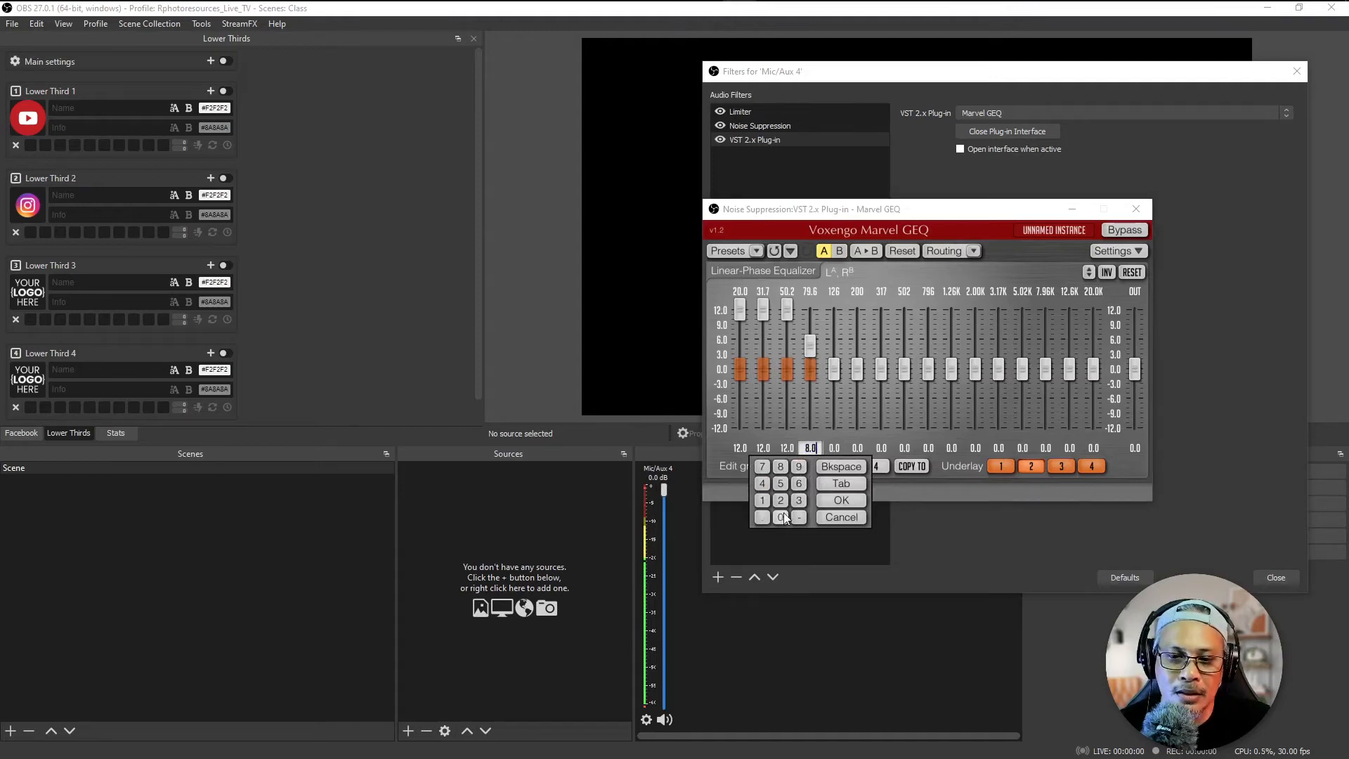
pyautogui.click(841, 484)
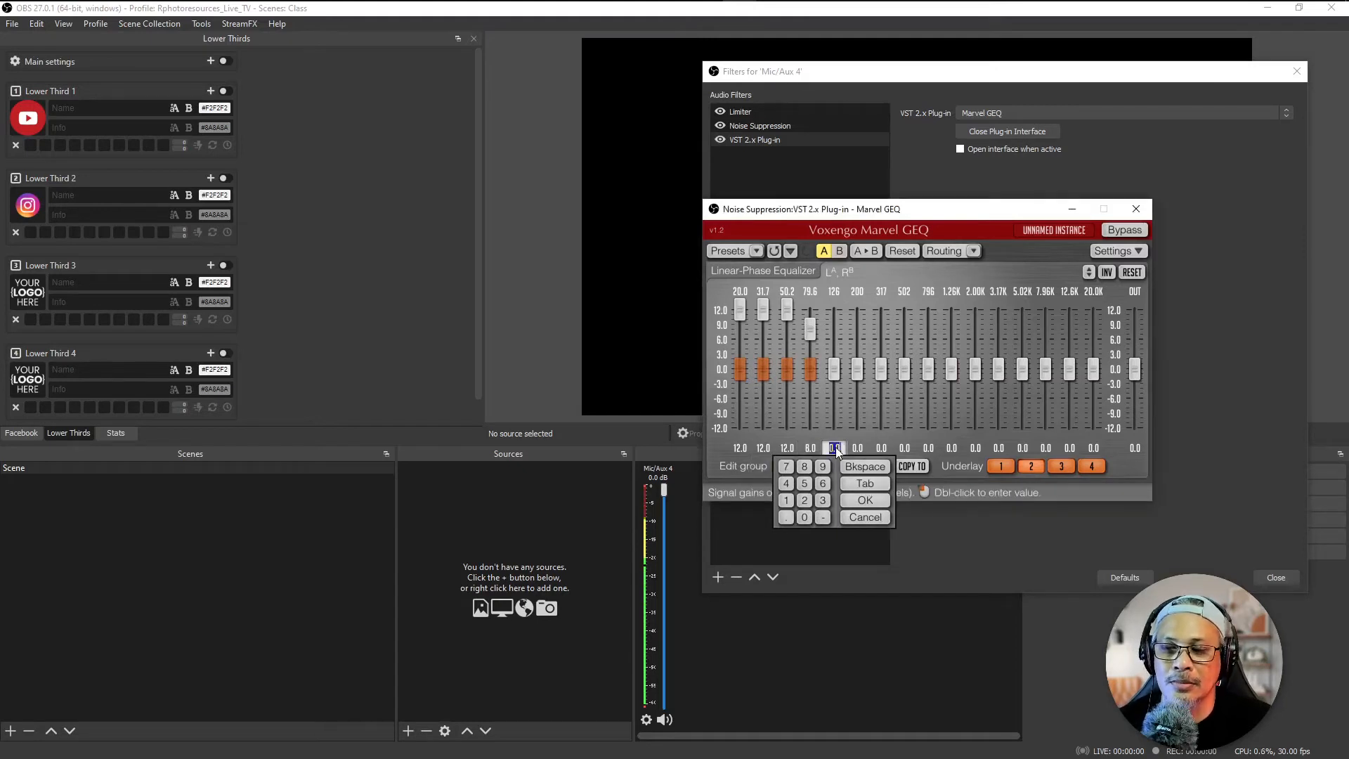
# Step: Set the 126 Hz band of the equalizer to 3.0
pyautogui.click(819, 500)
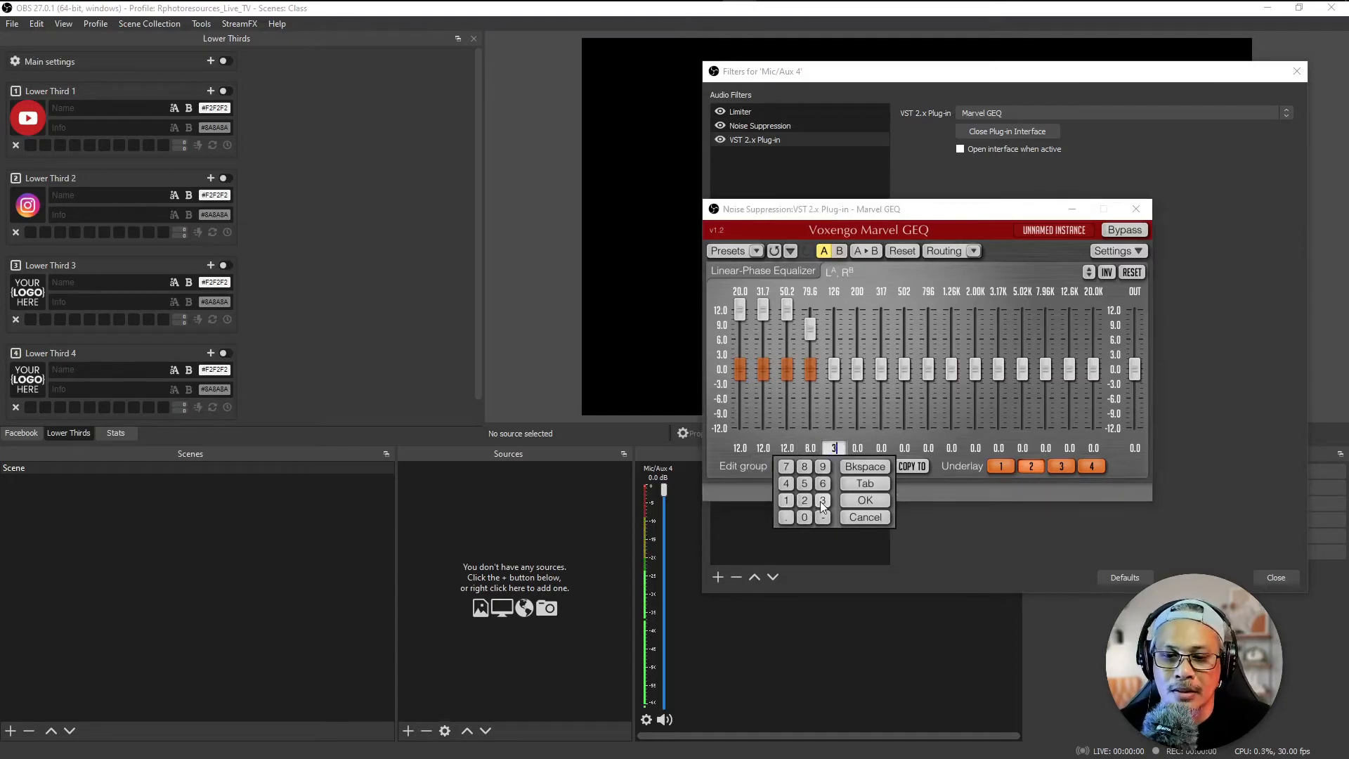
pyautogui.click(789, 521)
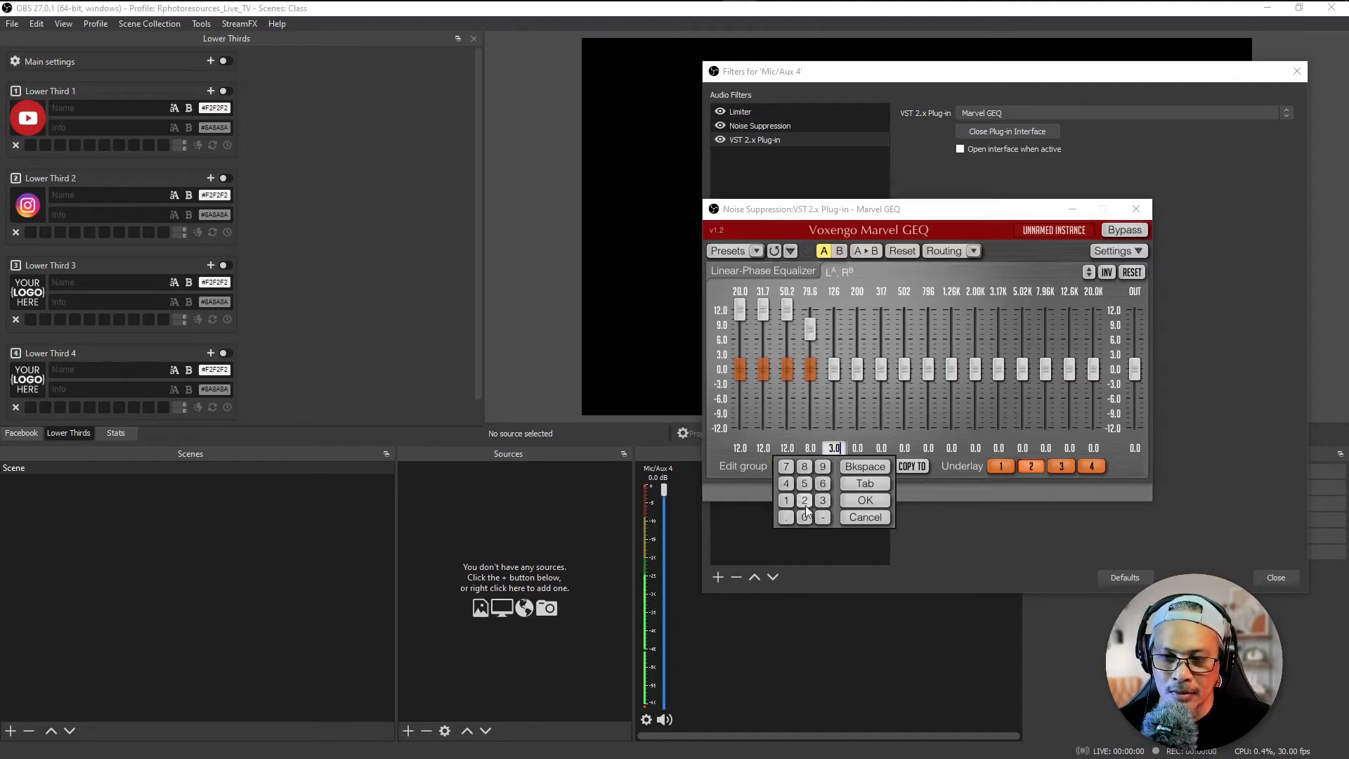
pyautogui.click(805, 515)
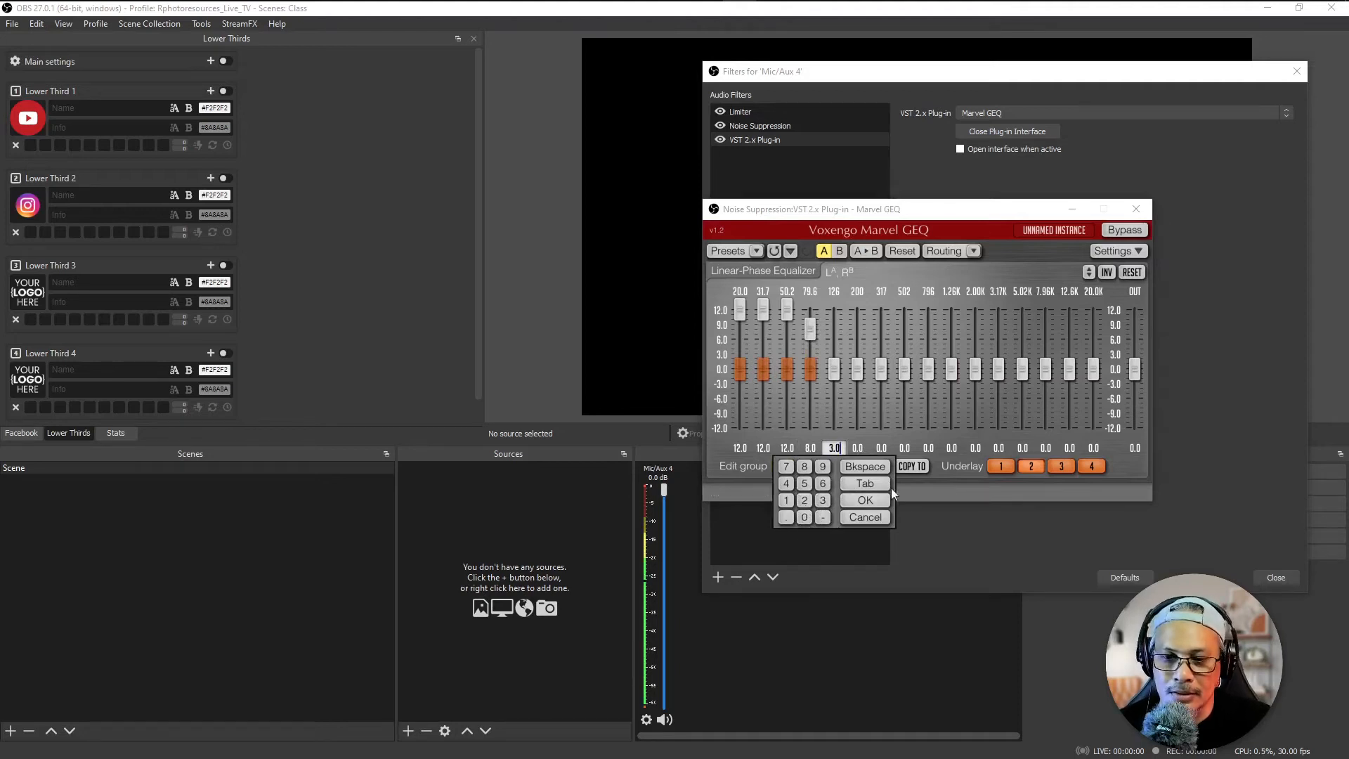
pyautogui.click(865, 500)
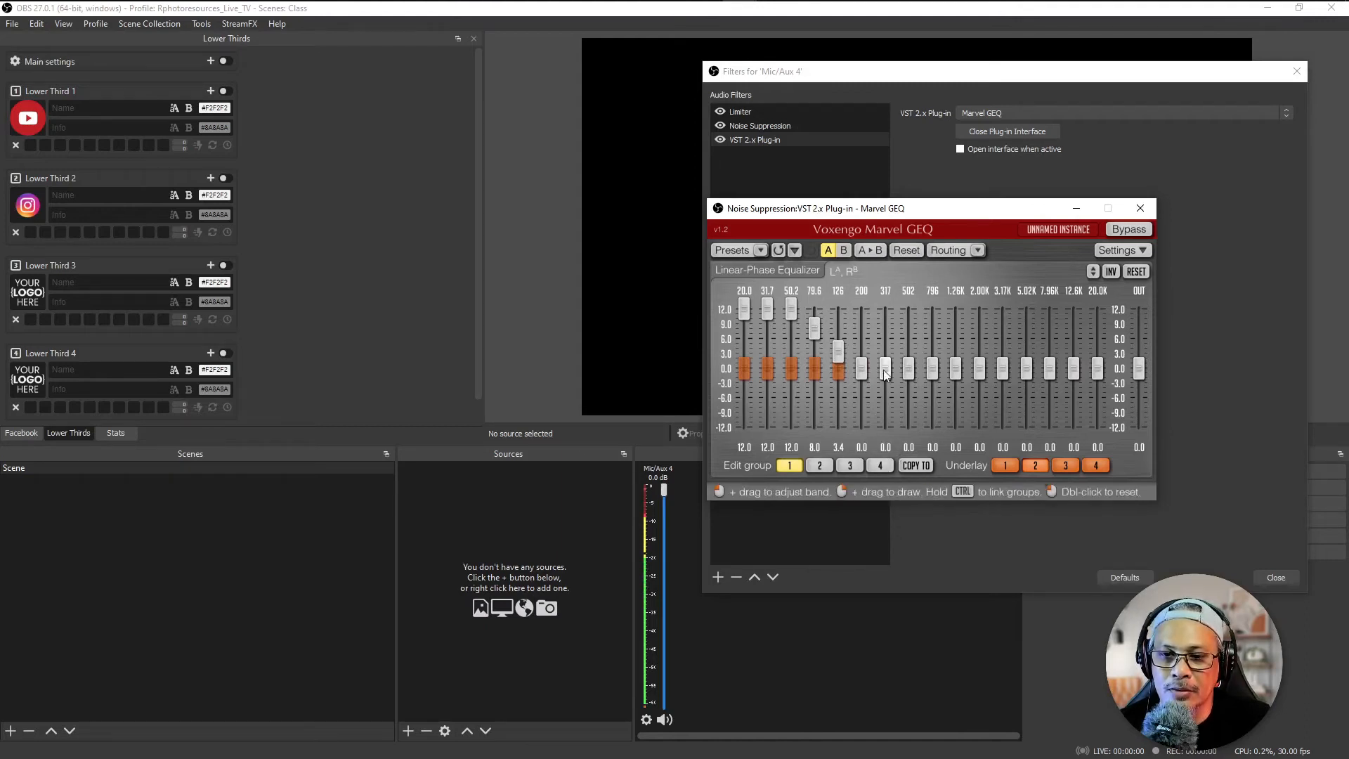
# Step: Raise the 317 Hz band of the equalizer and set its gain to exactly 2.4
pyautogui.moveTo(886, 372); pyautogui.dragTo(886, 310)
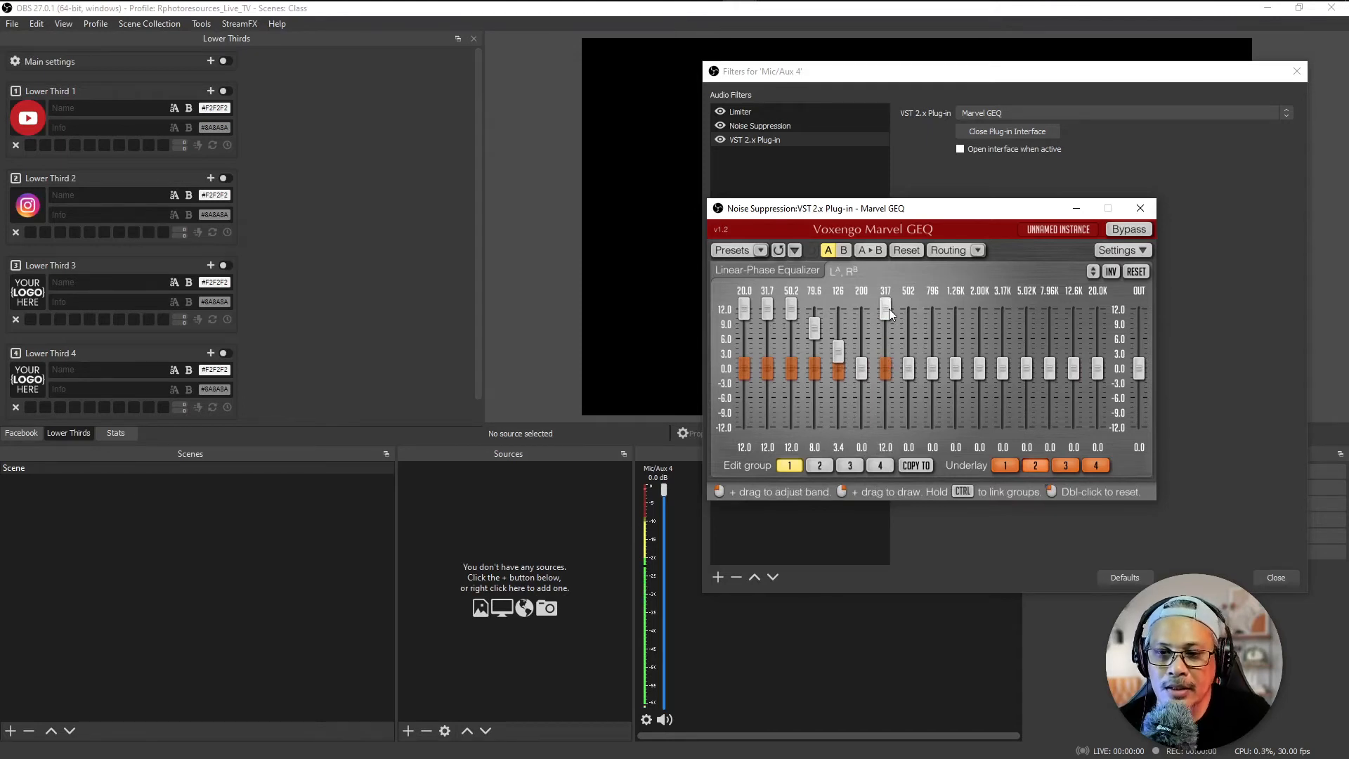
pyautogui.moveTo(887, 309); pyautogui.dragTo(887, 353)
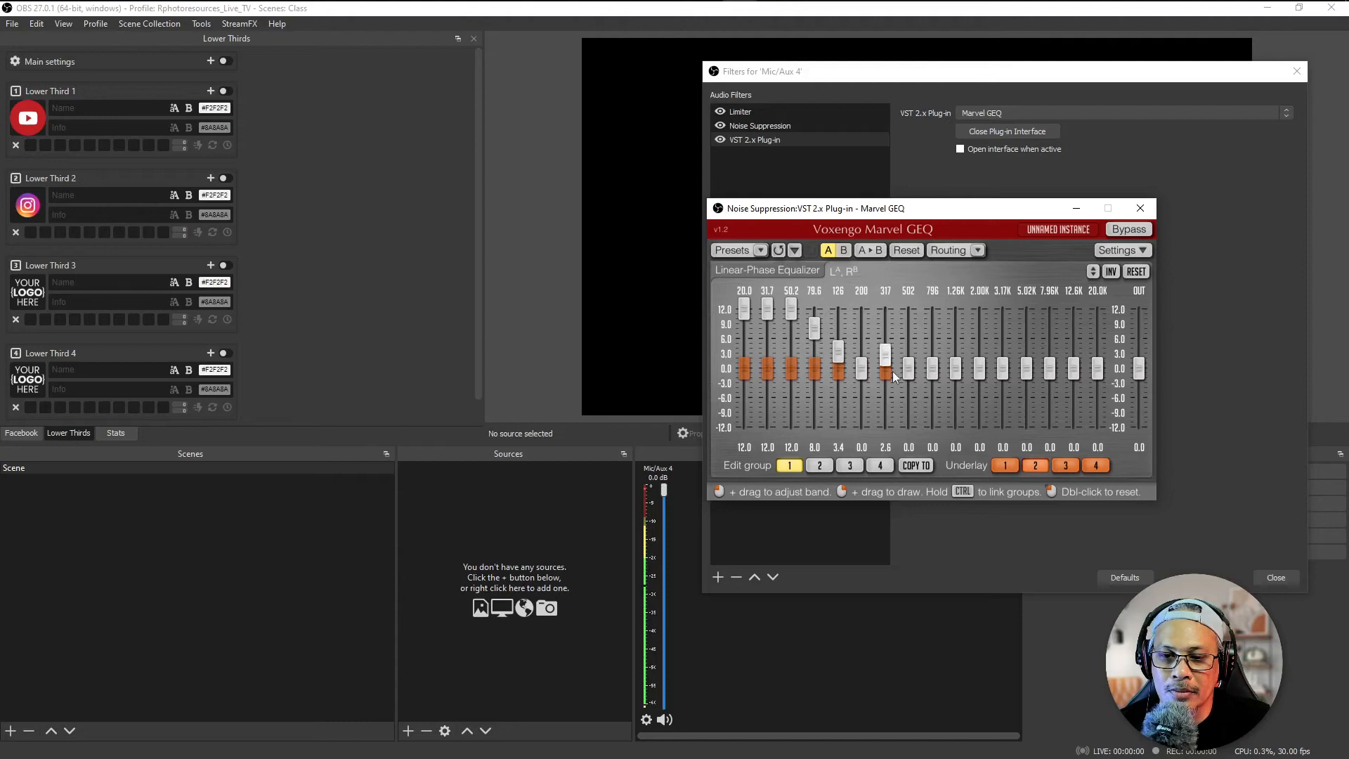
pyautogui.doubleClick(884, 448)
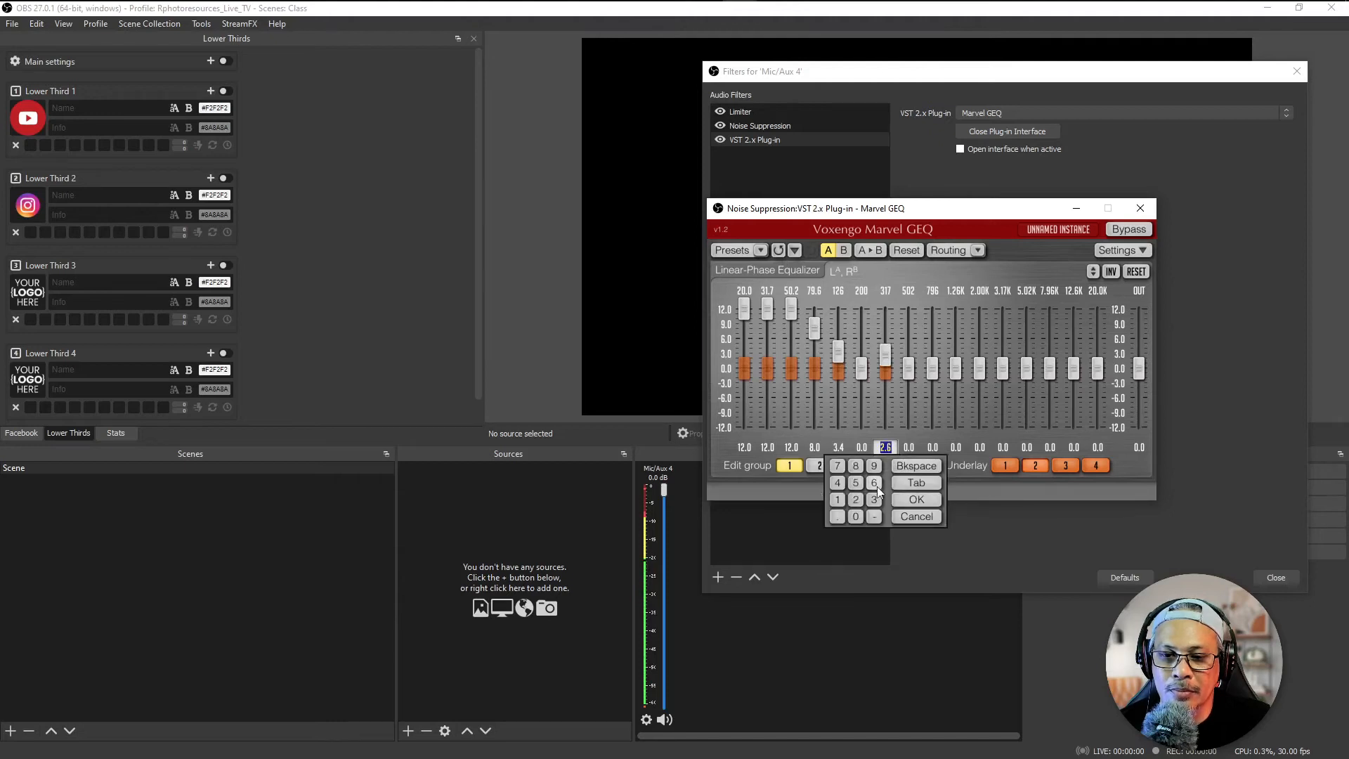
pyautogui.click(856, 500)
pyautogui.click(837, 516)
pyautogui.click(838, 483)
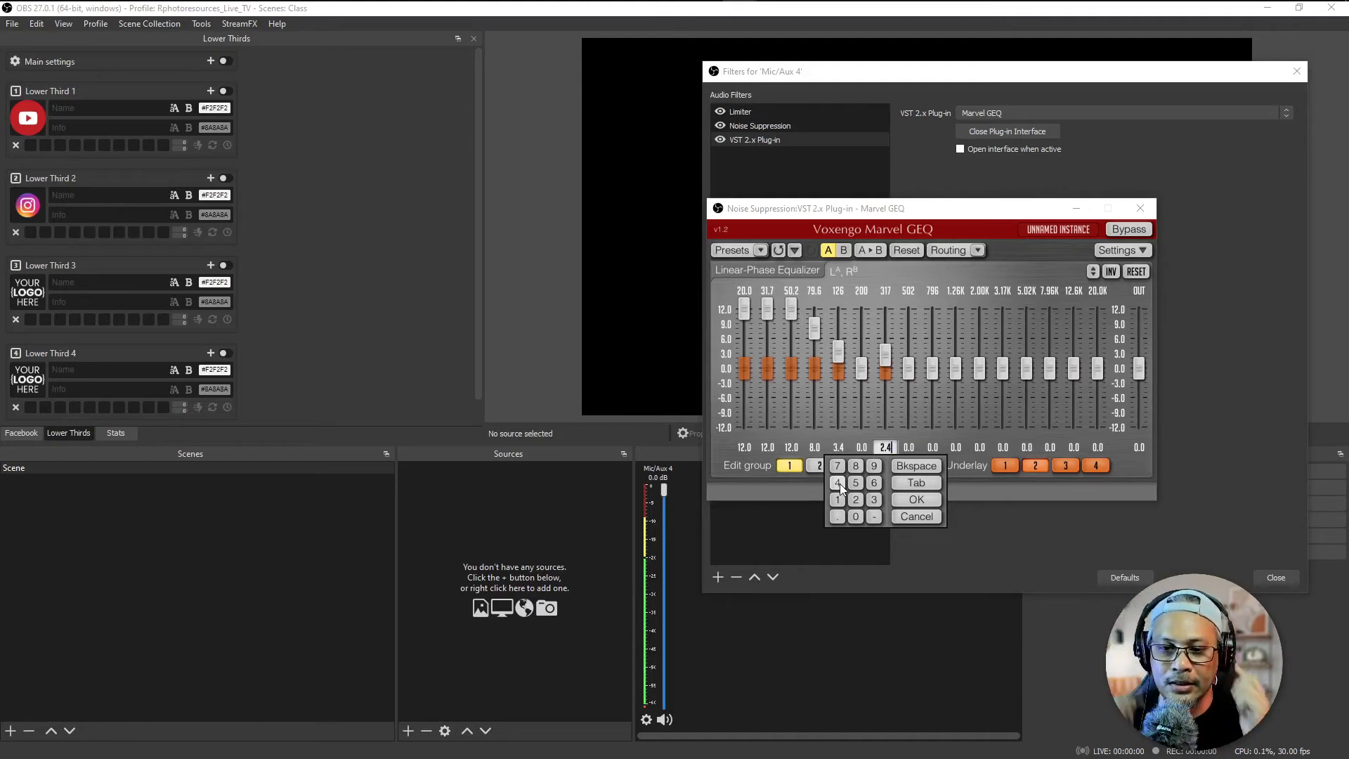
pyautogui.click(912, 500)
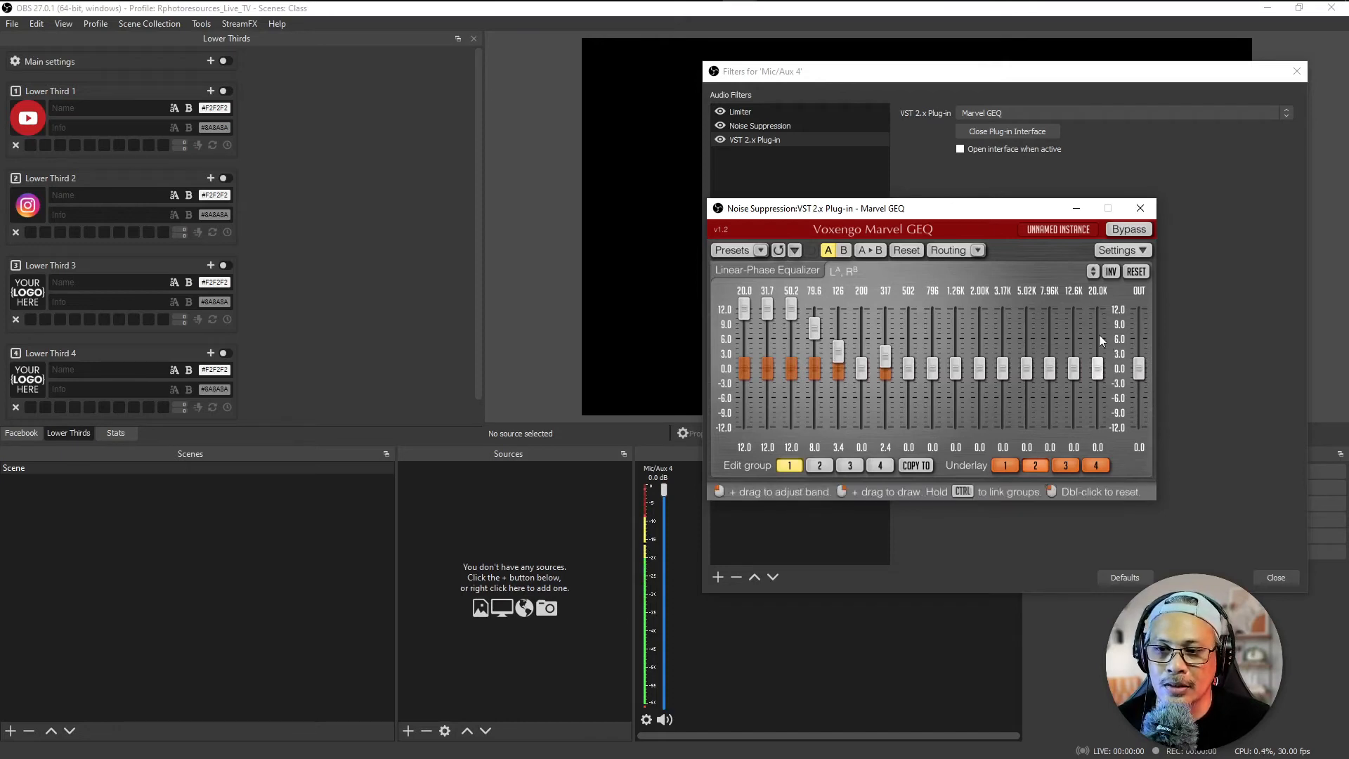
# Step: Raise the 12.6K band to 12.0 and the 7.96K band to 7.0, then close the Marvel GEQ window
pyautogui.moveTo(1102, 365); pyautogui.dragTo(1074, 309)
pyautogui.doubleClick(1102, 368)
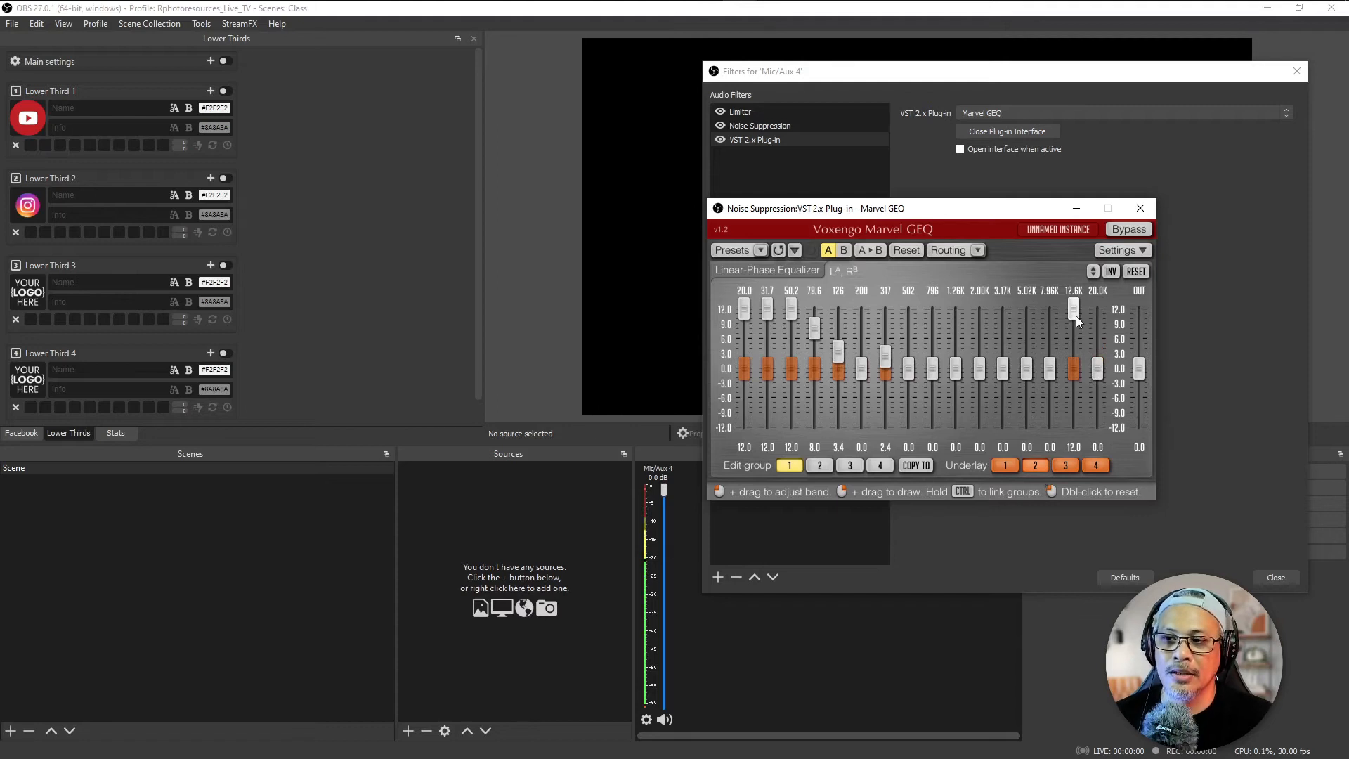
pyautogui.moveTo(1049, 368); pyautogui.dragTo(1049, 335)
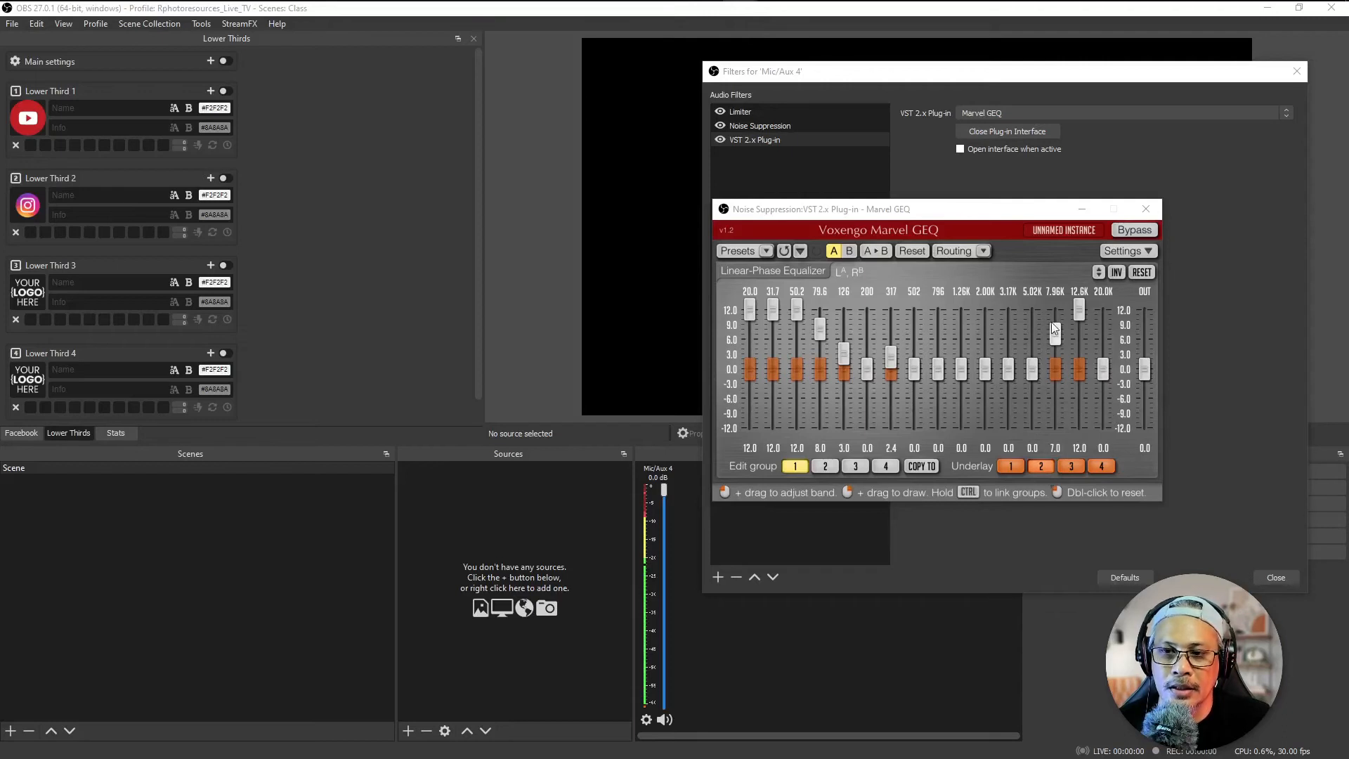
pyautogui.click(1145, 209)
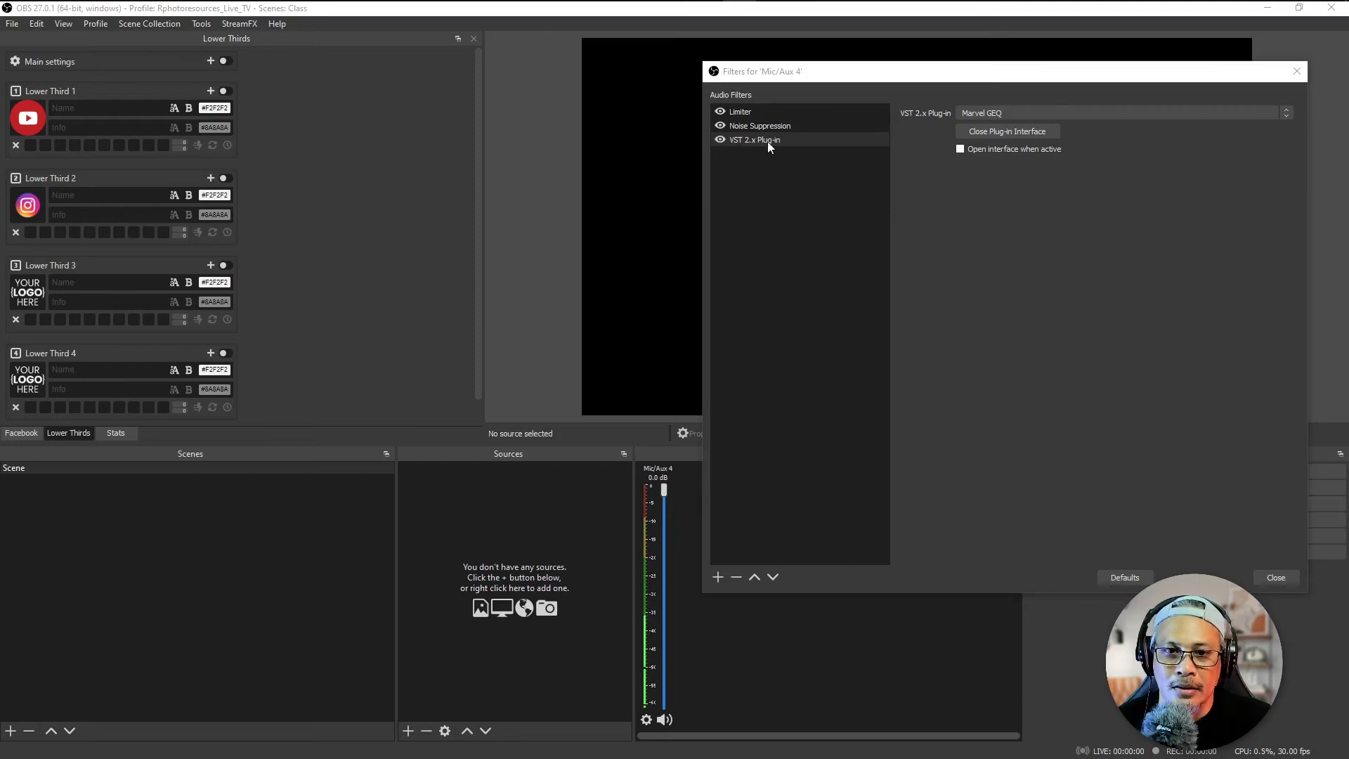
# Step: Switch the Limiter, Noise Suppression and VST 2.x Plug-in filters off and on again to compare the microphone sound
pyautogui.click(720, 139)
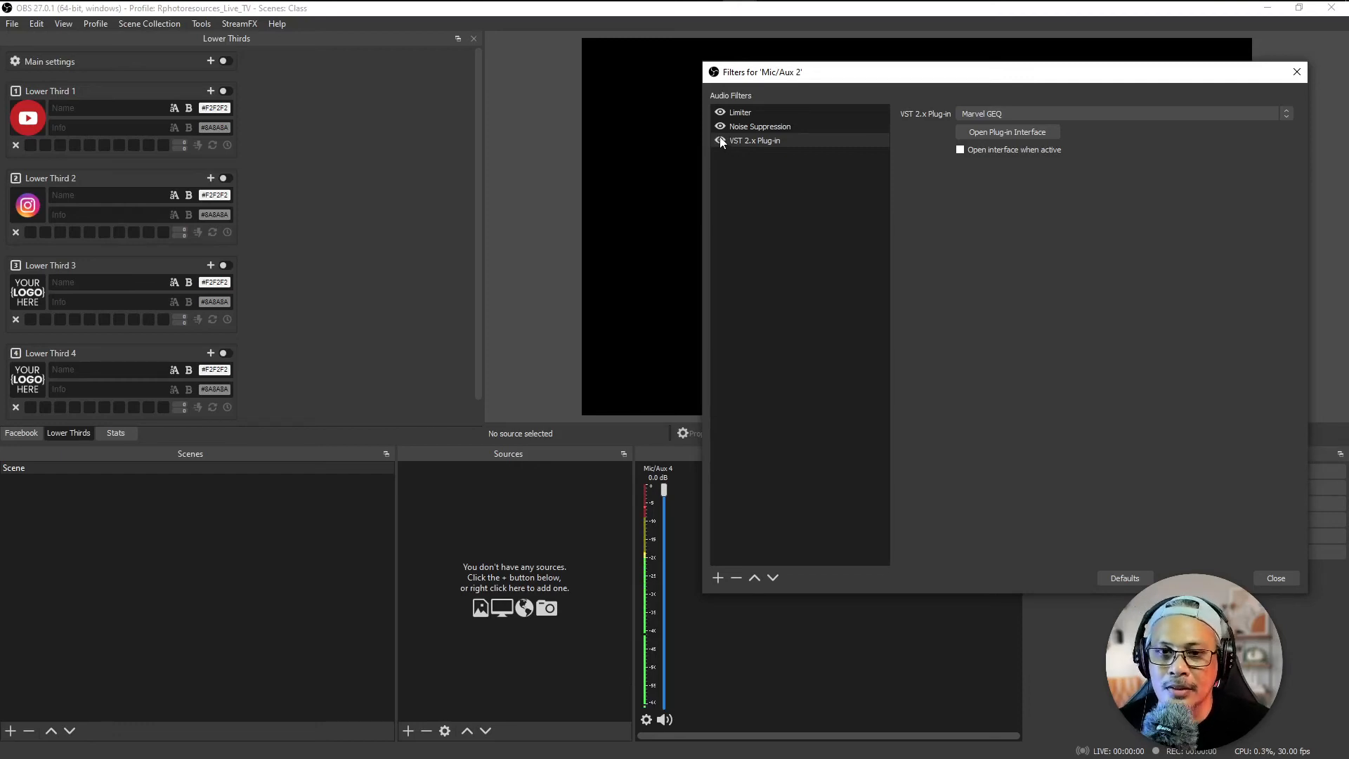
pyautogui.click(720, 112)
pyautogui.click(720, 126)
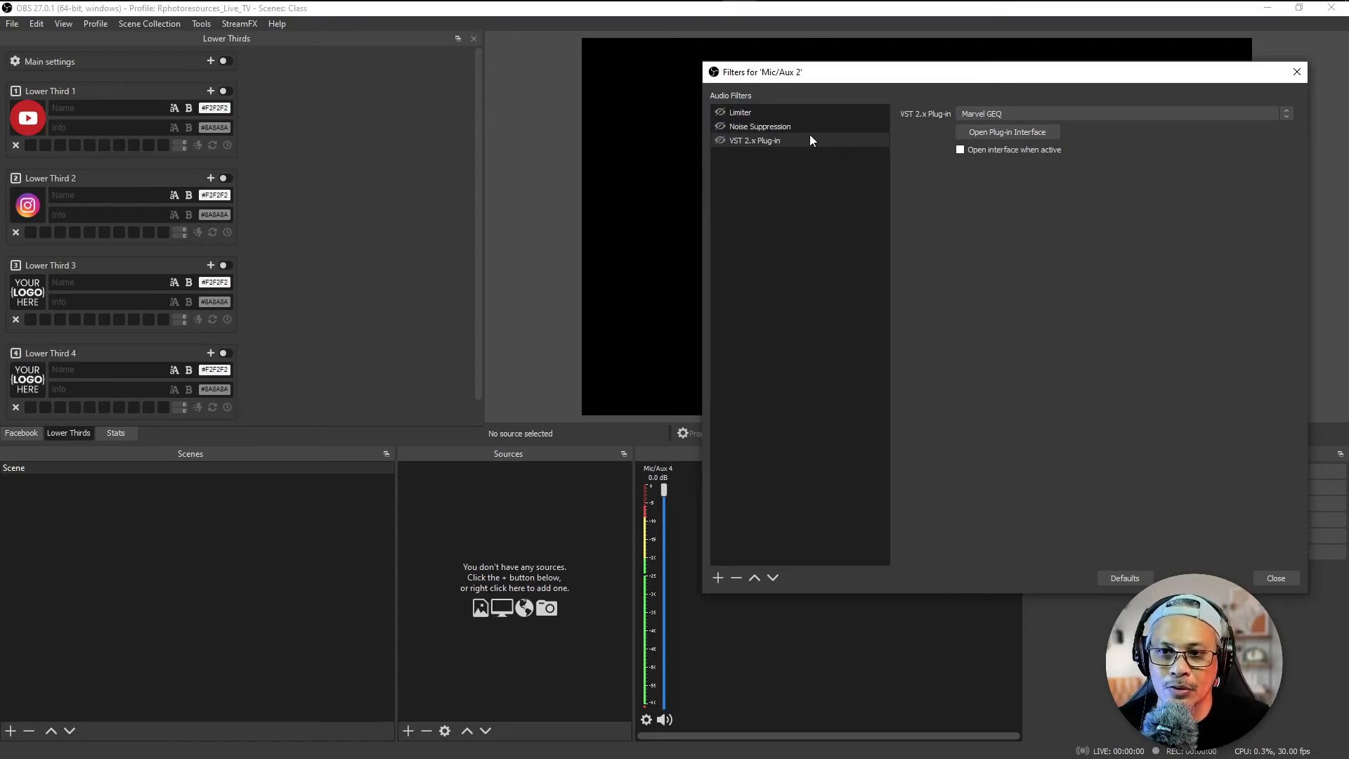
pyautogui.click(720, 112)
pyautogui.click(717, 125)
pyautogui.click(718, 125)
pyautogui.click(721, 139)
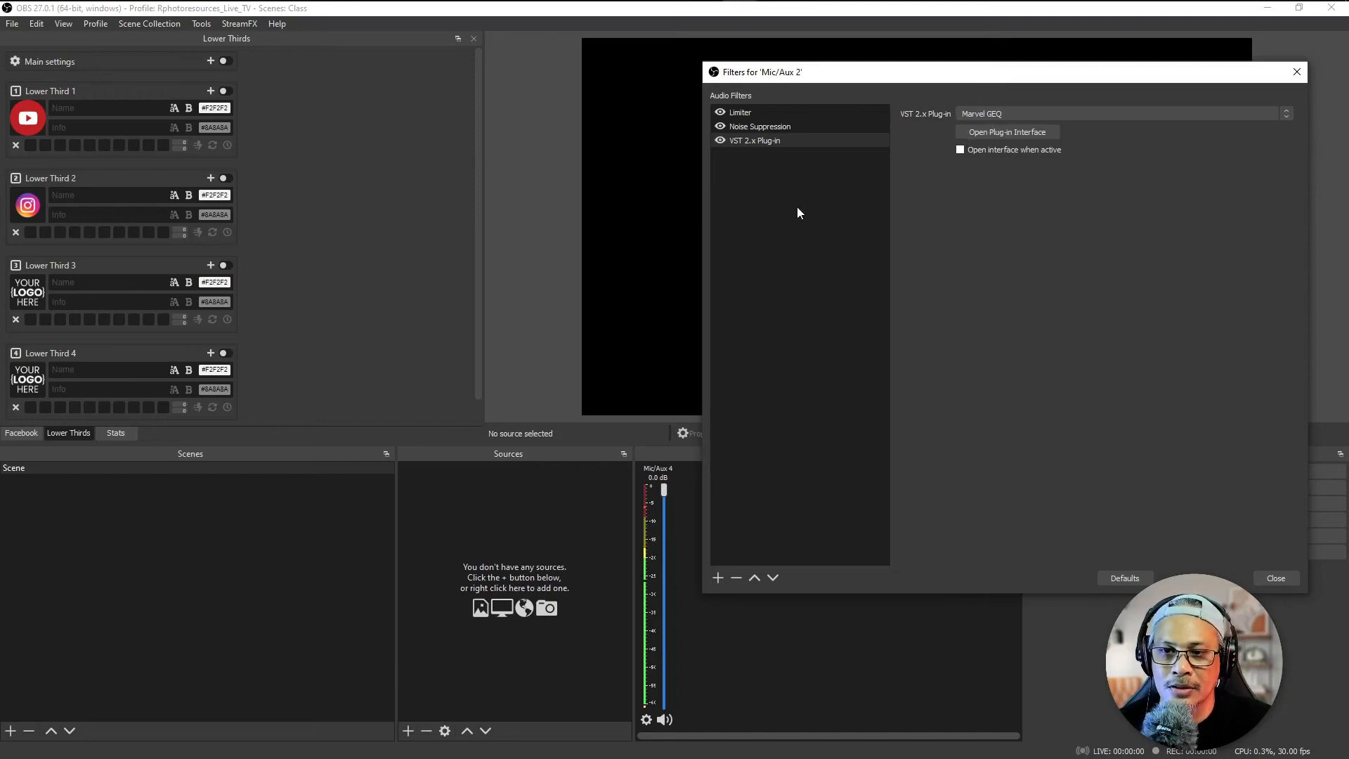
# Step: Set the threshold of the Limiter filter on Mic/Aux 4 to -8.00 dB
pyautogui.click(740, 112)
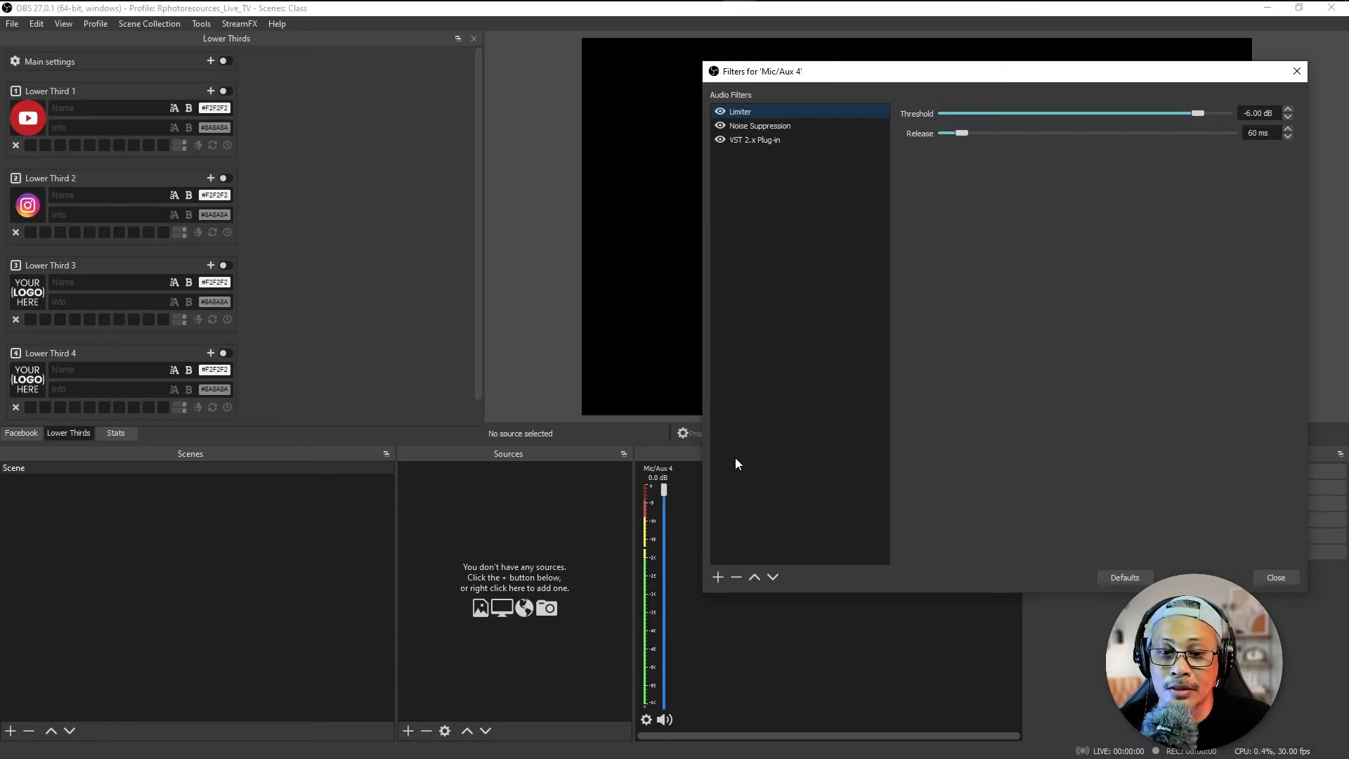
pyautogui.moveTo(1196, 112); pyautogui.dragTo(1172, 115)
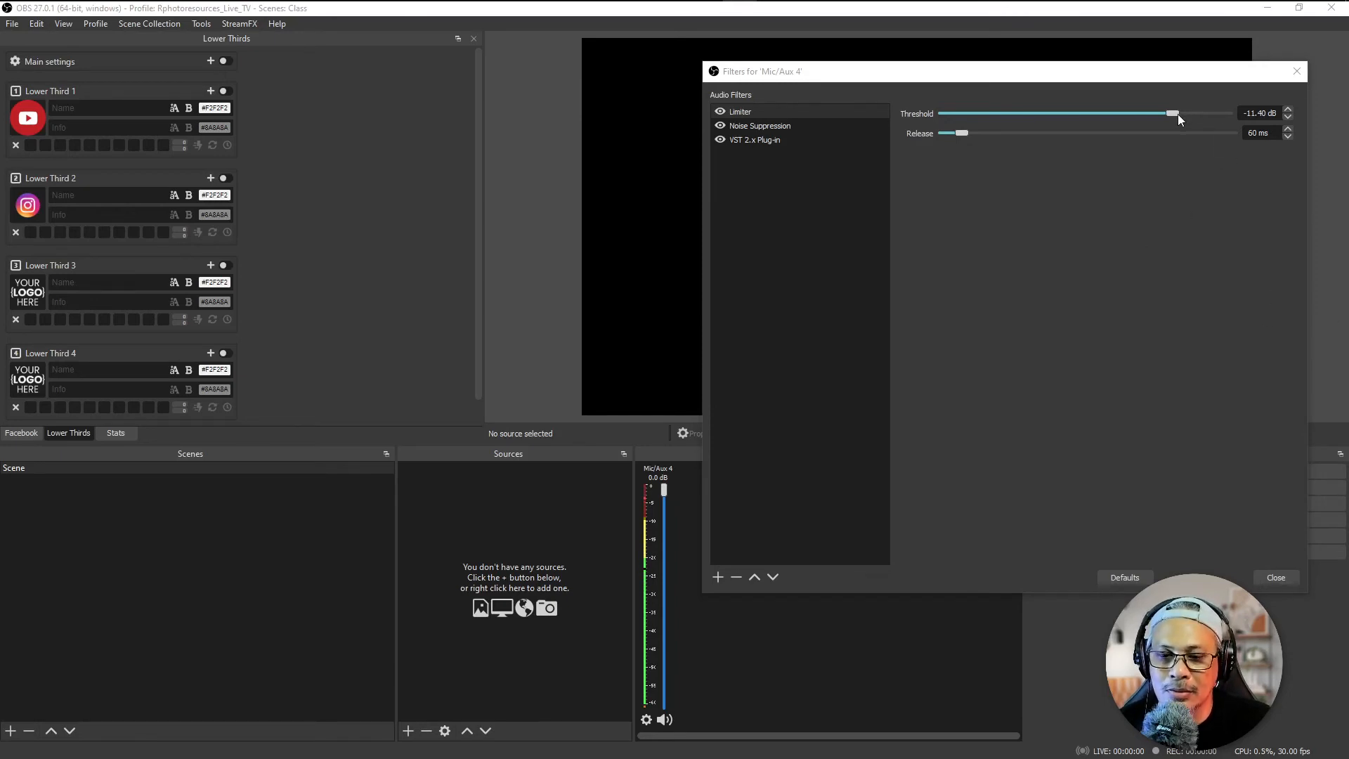
pyautogui.moveTo(1174, 112); pyautogui.dragTo(1188, 114)
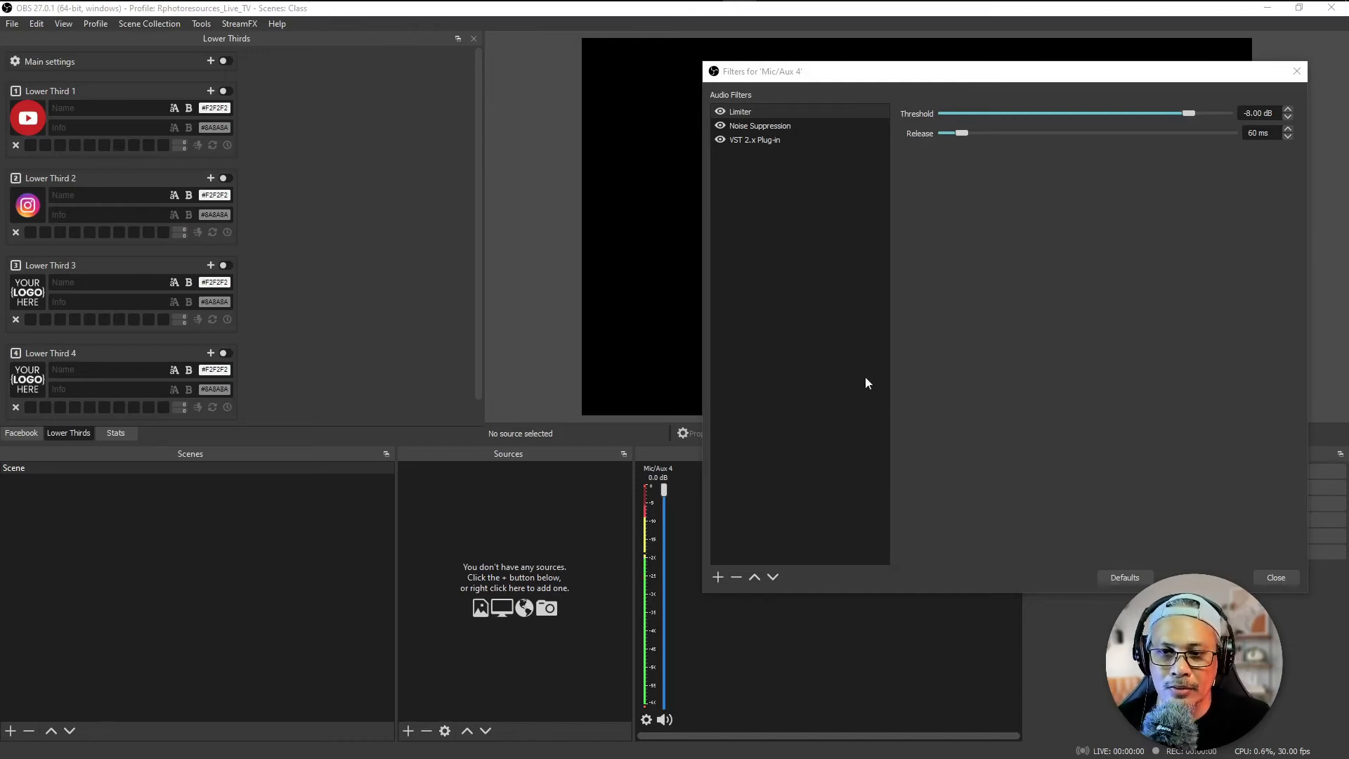
# Step: Look through the available audio filter types without adding one and close the Mic/Aux 4 filters window
pyautogui.click(717, 576)
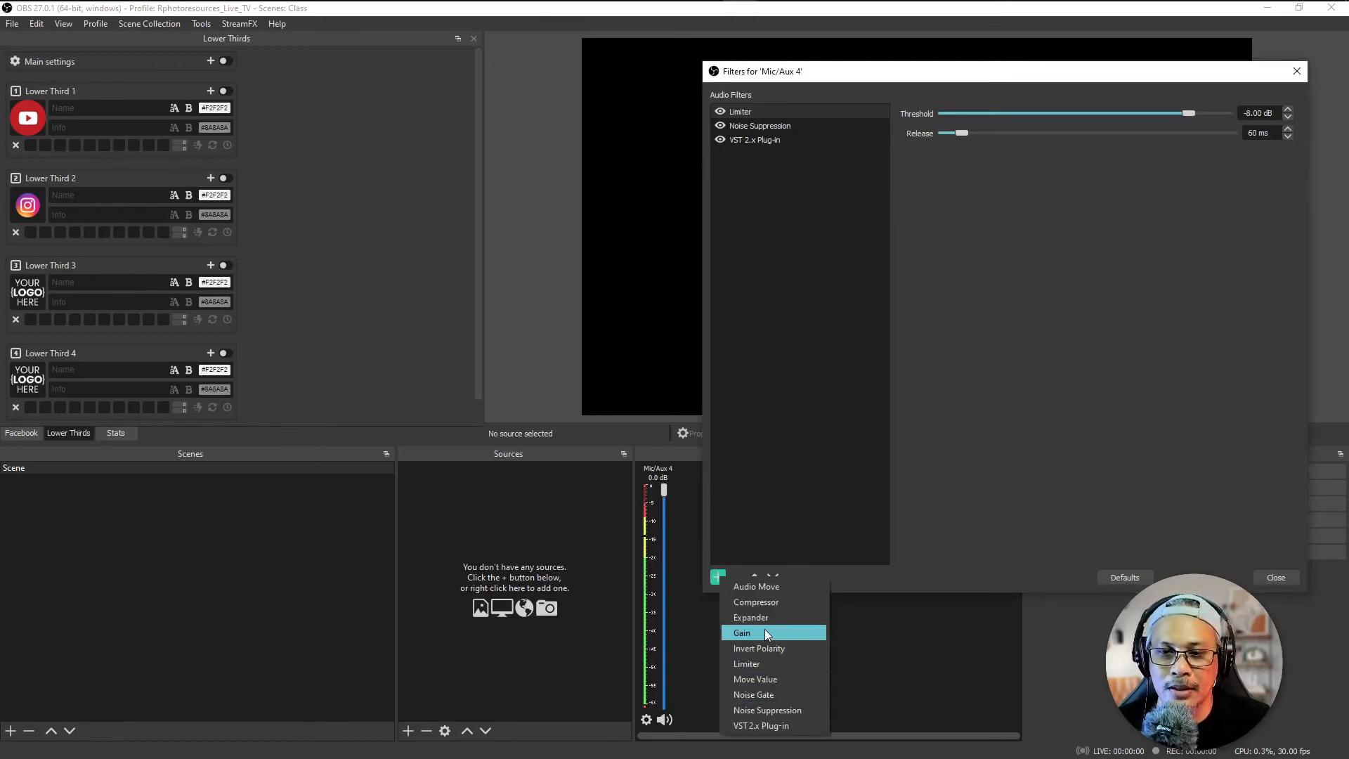
pyautogui.click(914, 481)
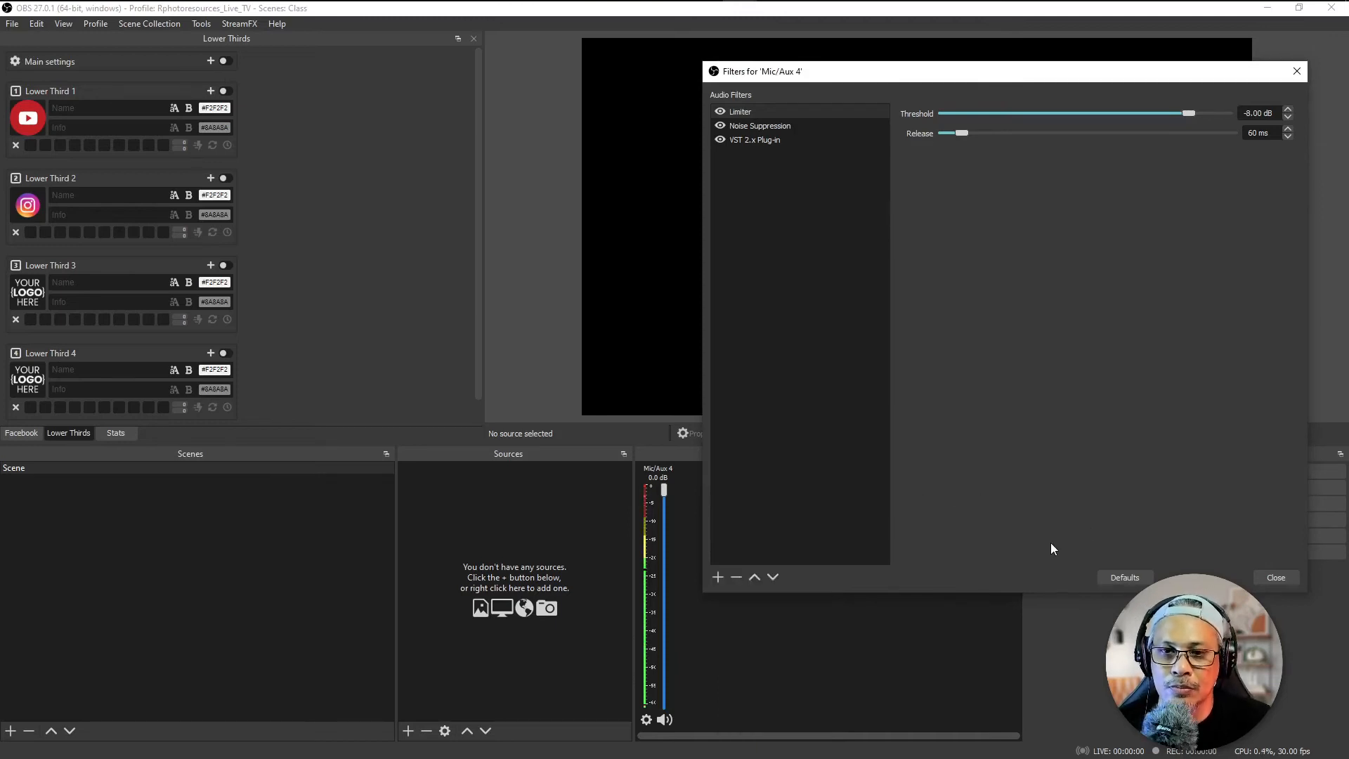
pyautogui.click(1276, 576)
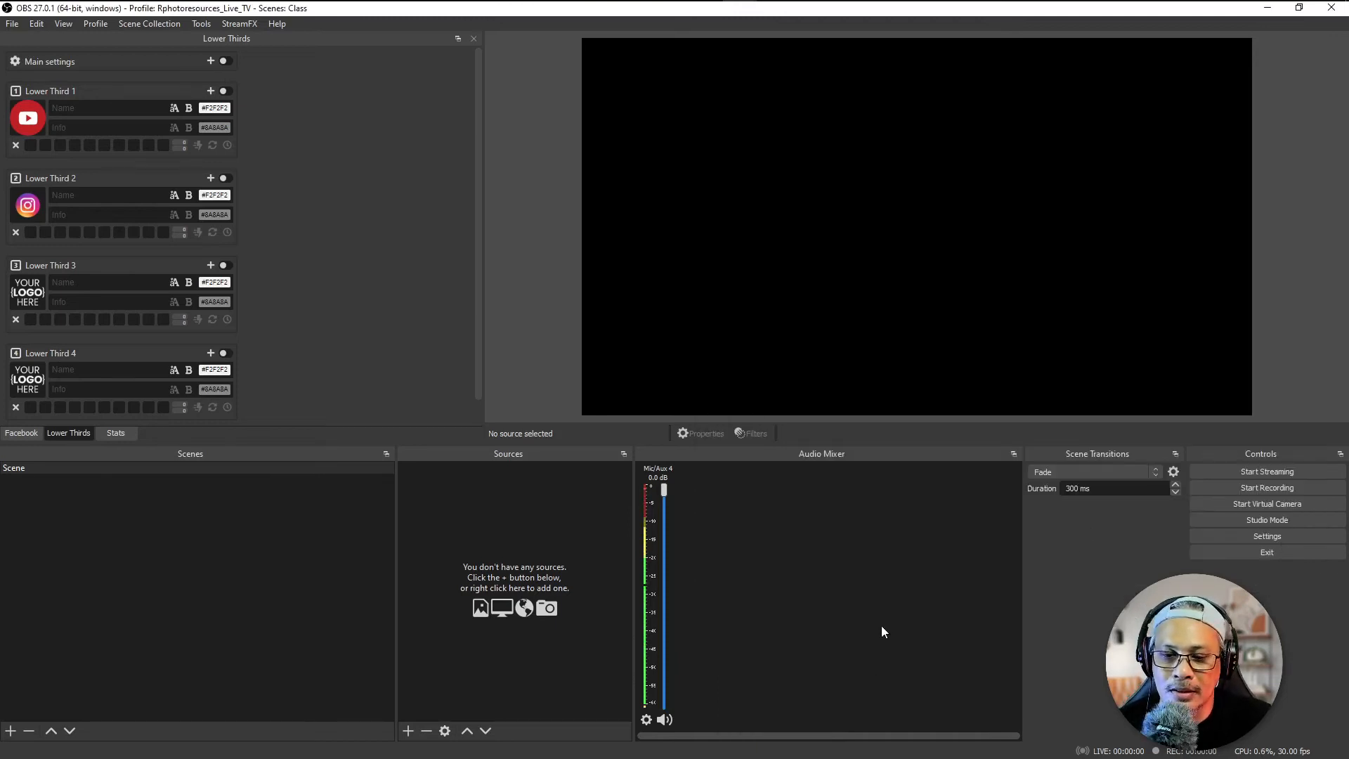
# Step: Set the audio monitoring of Mic/Aux 4 to Monitor Off in the Advanced Audio Properties and close them
pyautogui.rightClick(830, 550)
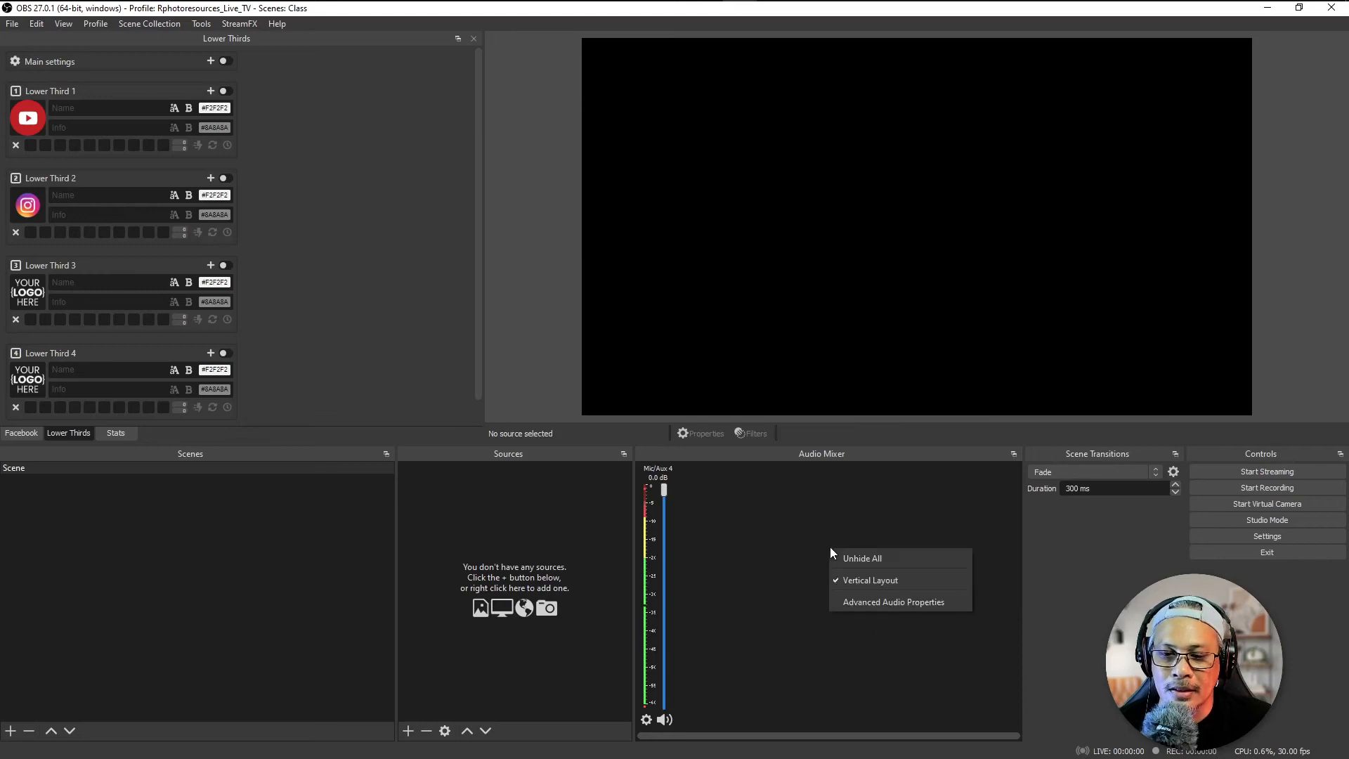
pyautogui.click(845, 602)
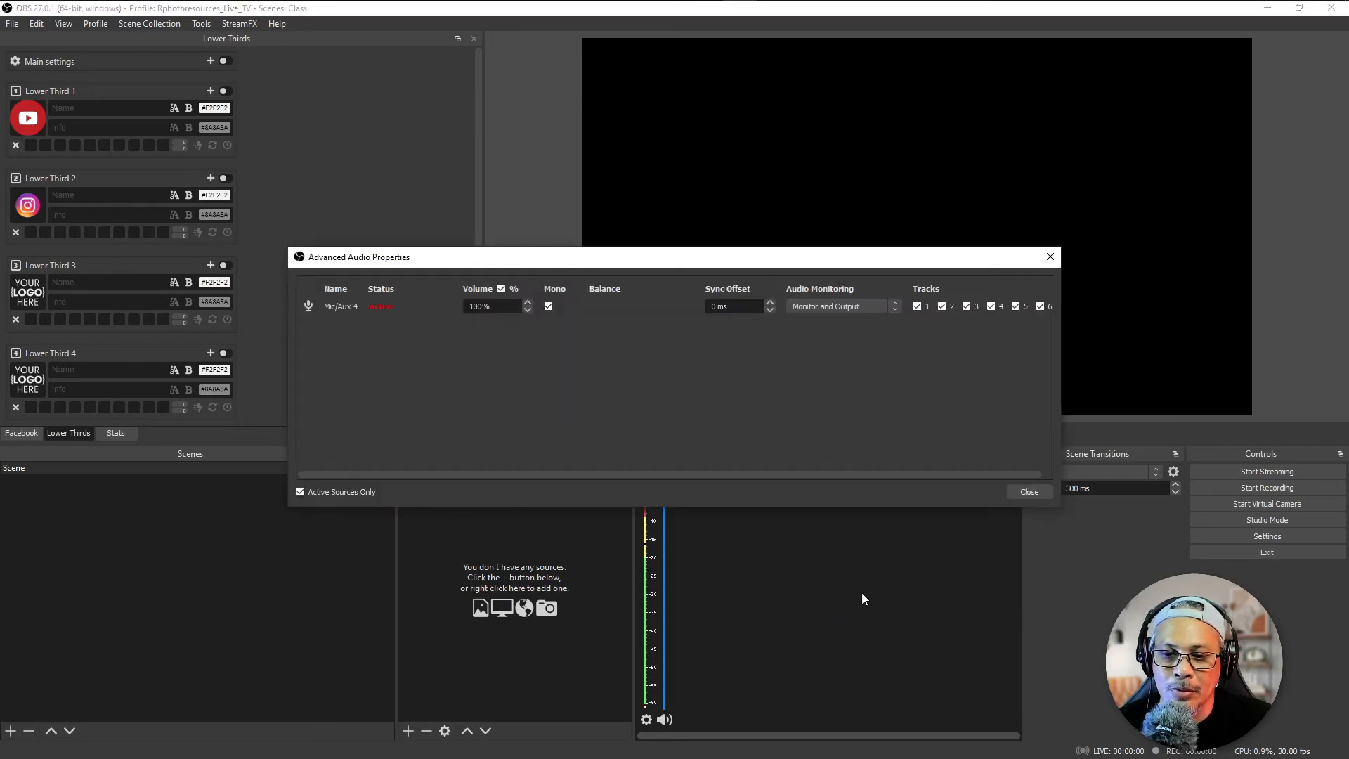
pyautogui.click(819, 305)
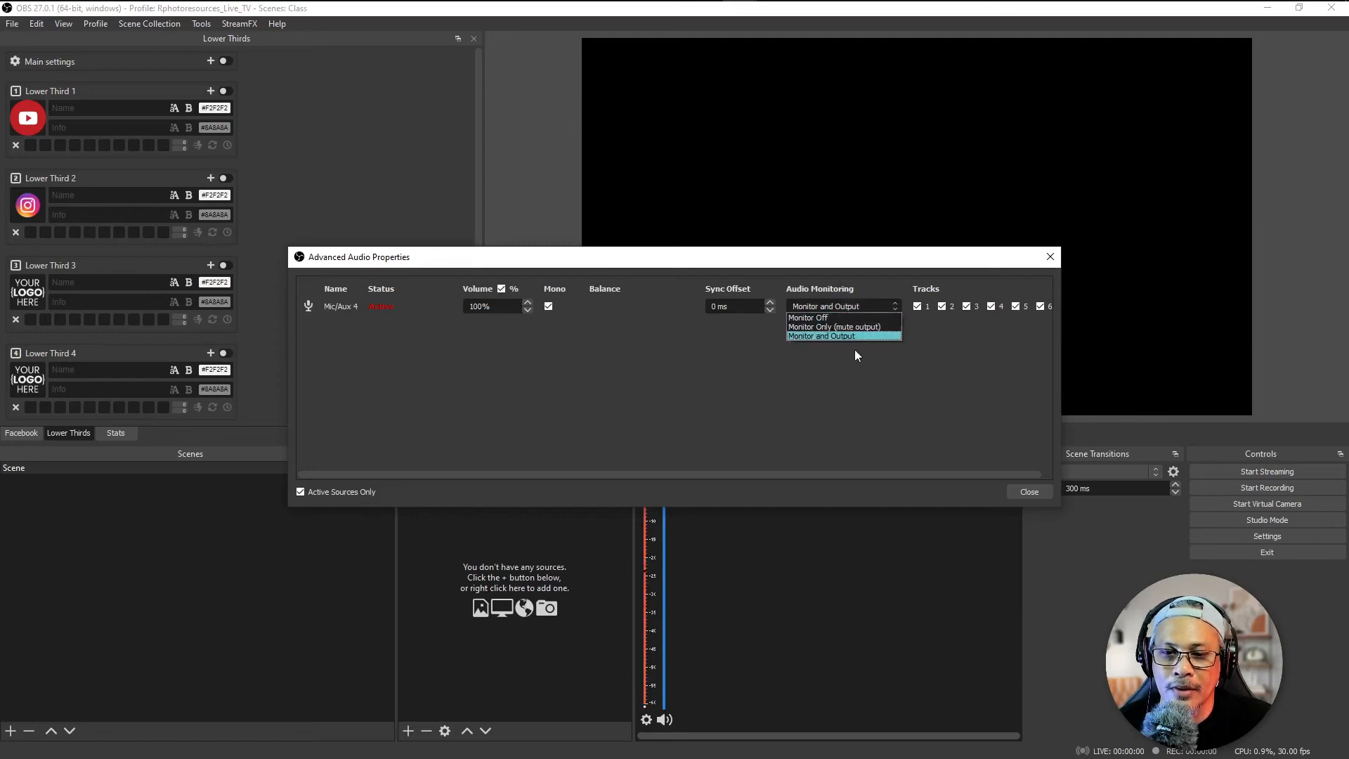
pyautogui.click(829, 317)
pyautogui.click(1031, 493)
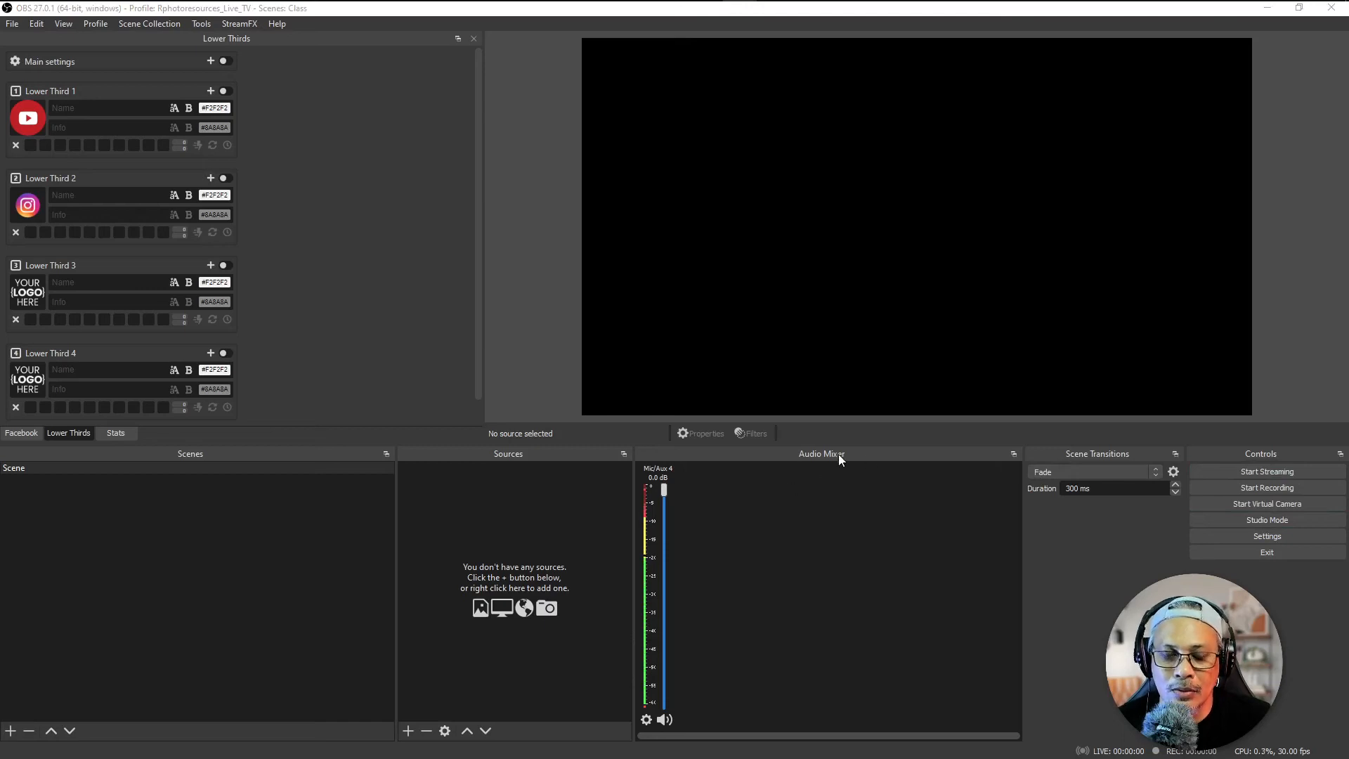
pyautogui.moveTo(673, 570)
pyautogui.mouseDown()
pyautogui.moveTo(806, 490)
pyautogui.moveTo(834, 495)
pyautogui.mouseUp()
pyautogui.press('Escape')
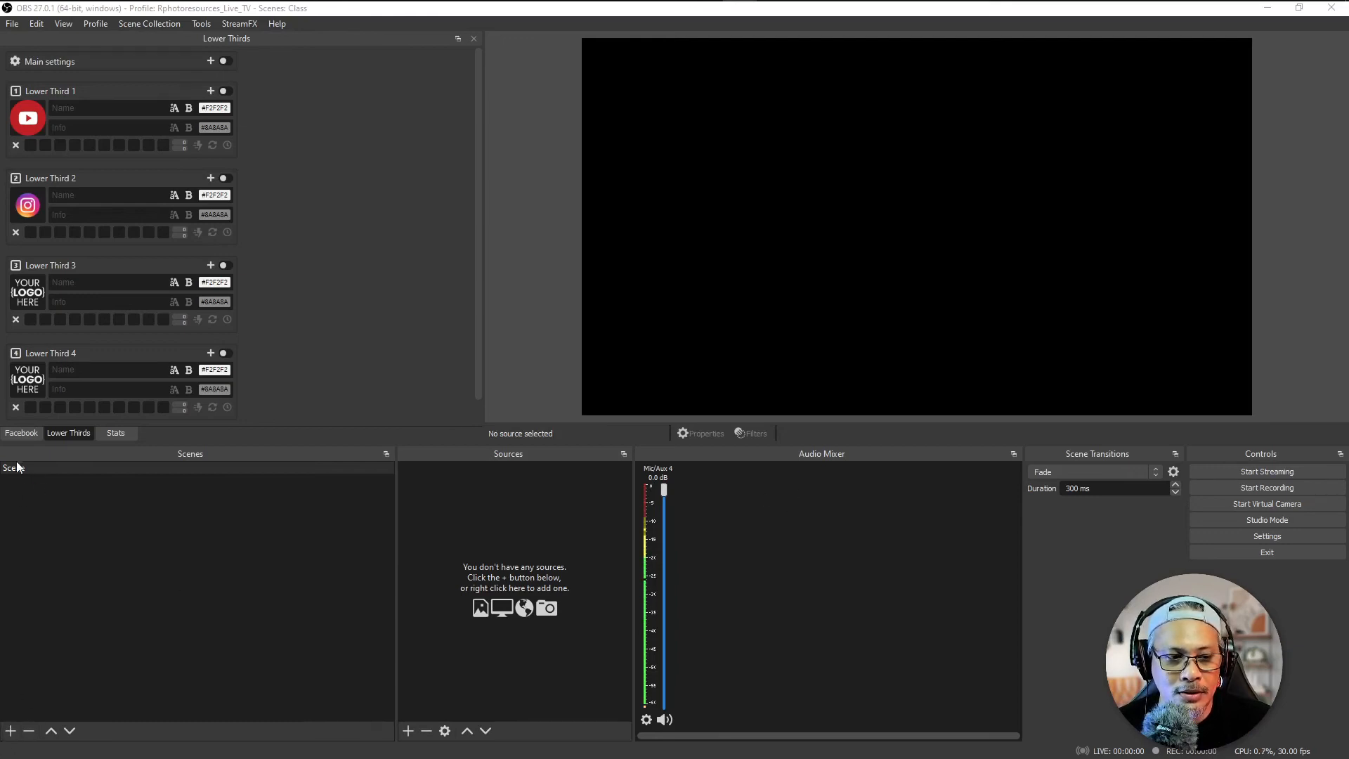
# Step: Add a new scene named Scene 2
pyautogui.click(11, 731)
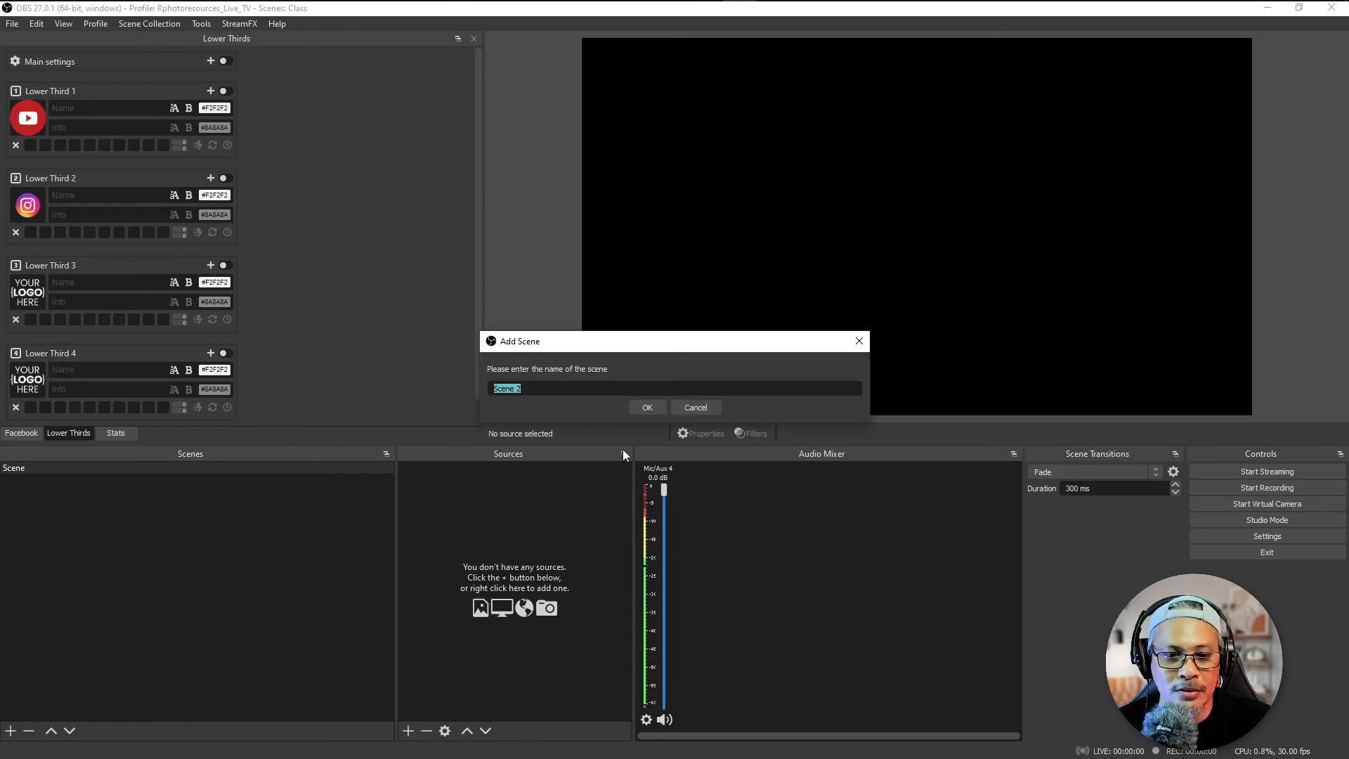
pyautogui.click(644, 407)
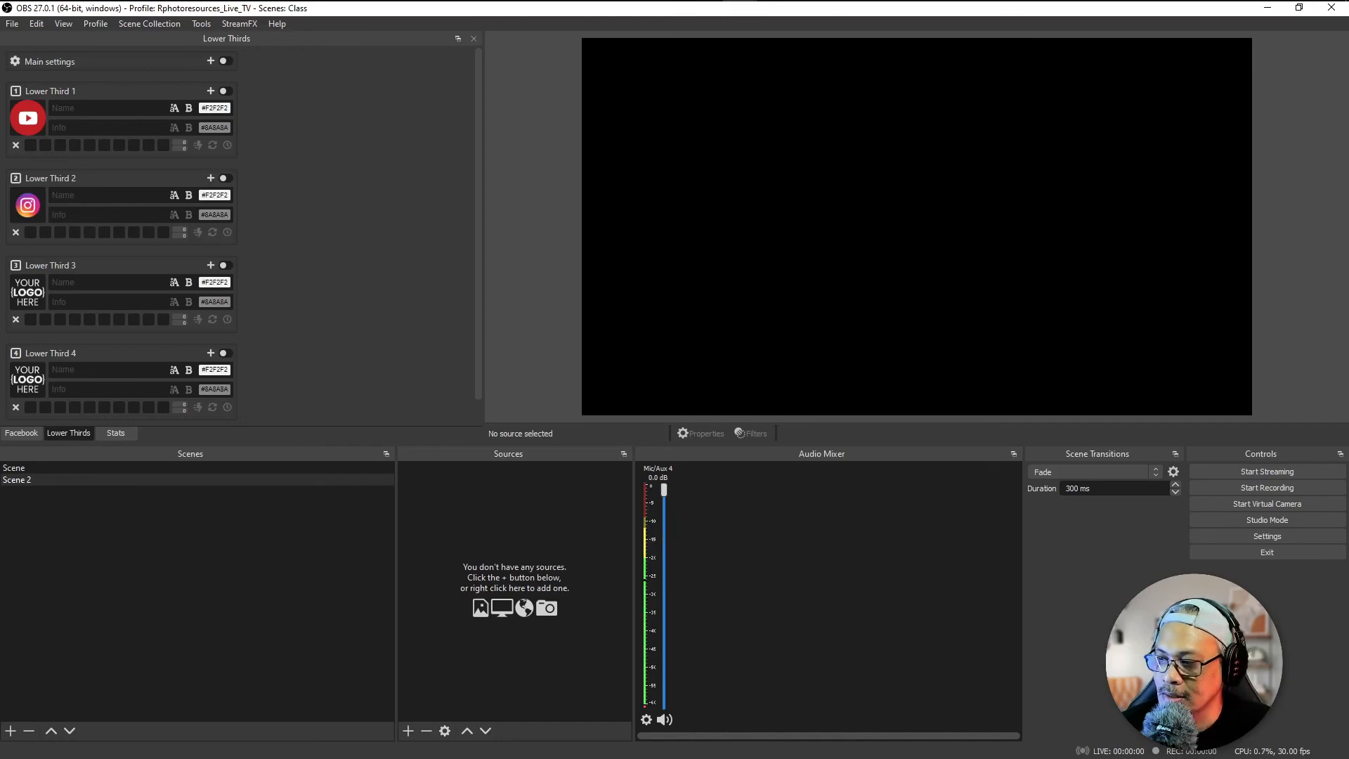
pyautogui.click(879, 479)
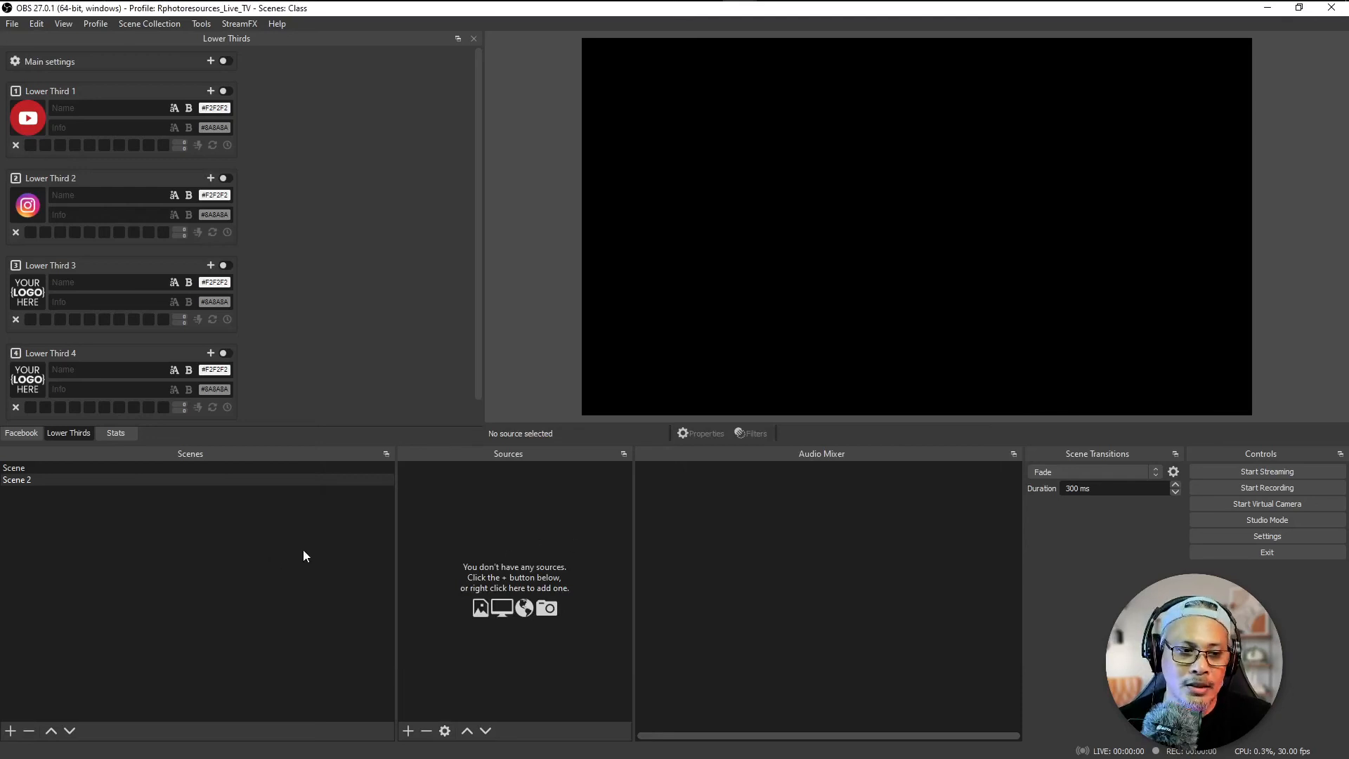
# Step: Remove Scene 2 from the scene list after checking both scenes
pyautogui.click(27, 469)
pyautogui.click(27, 478)
pyautogui.click(28, 730)
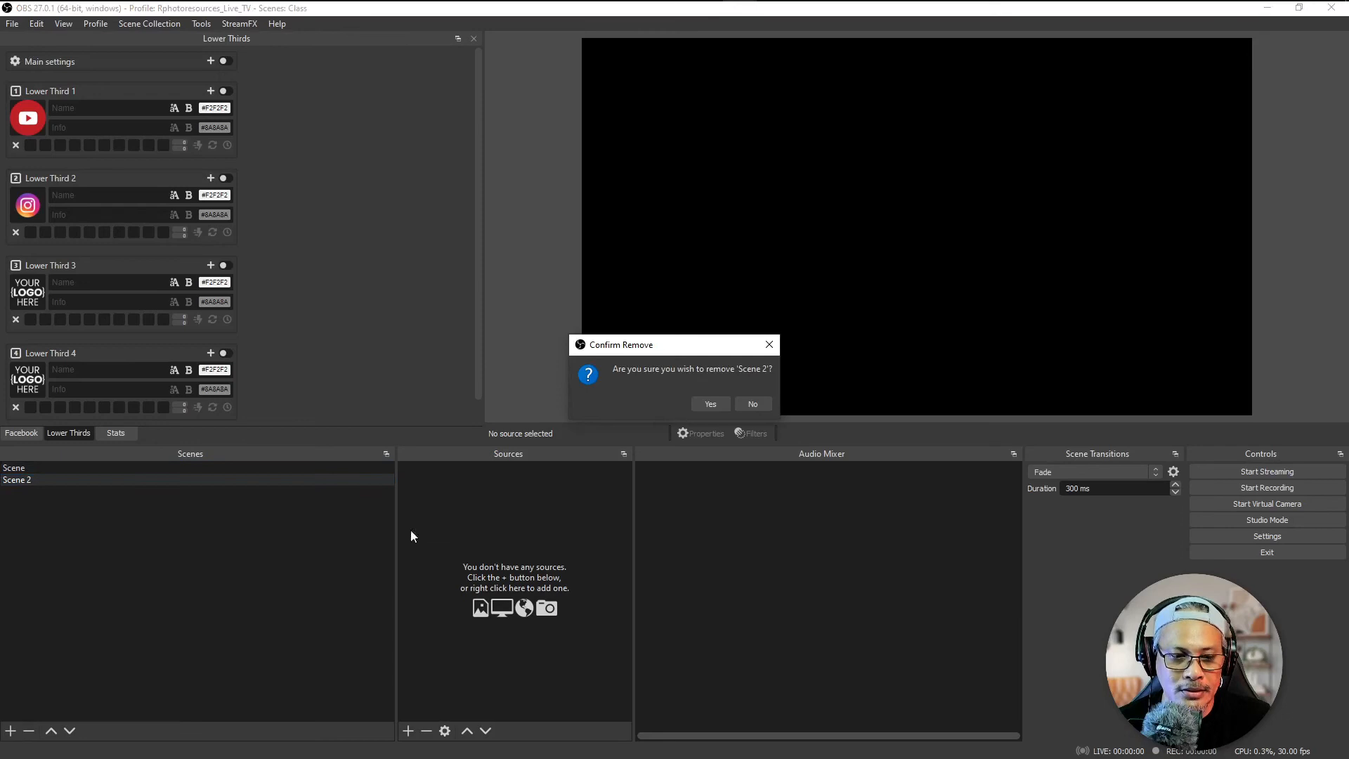
pyautogui.click(708, 403)
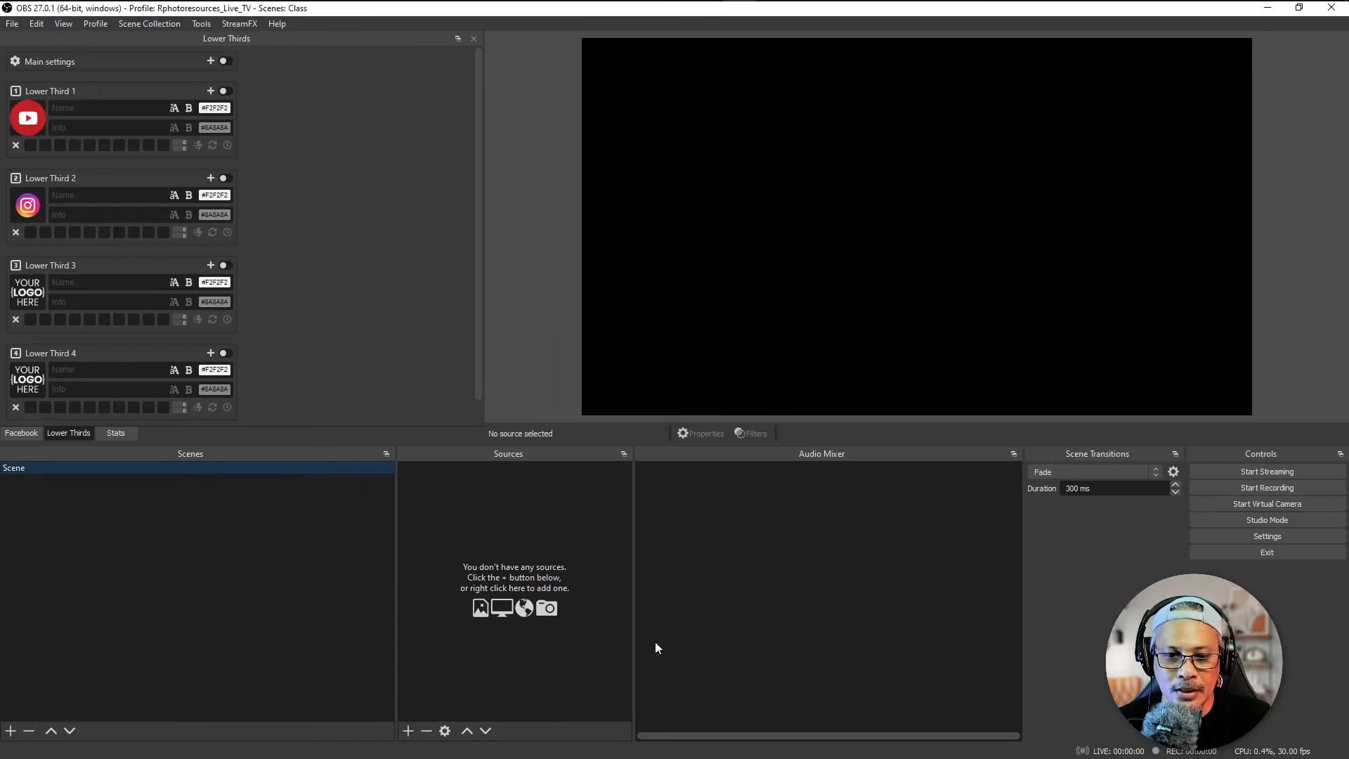
# Step: Add a new Audio Input Capture source named Mic Boya to the scene named Scene
pyautogui.click(408, 730)
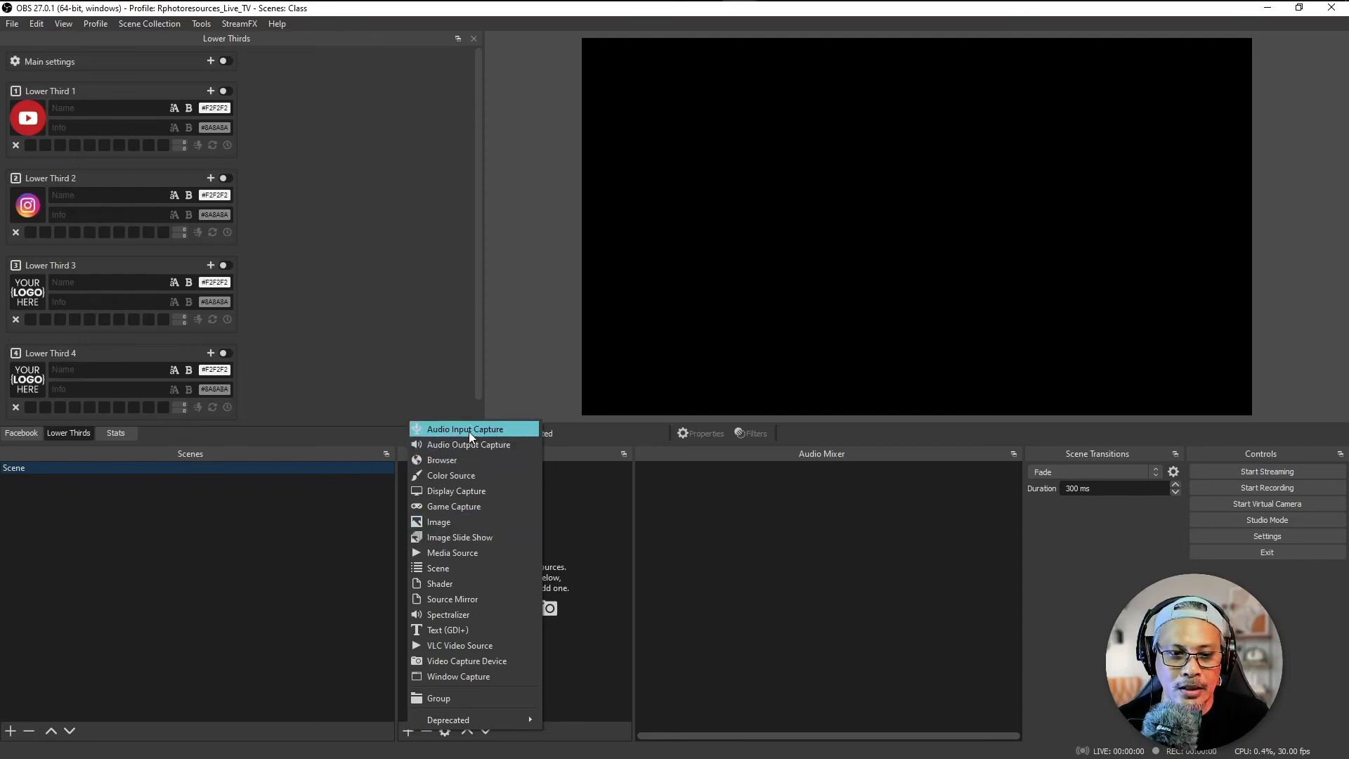
pyautogui.click(524, 431)
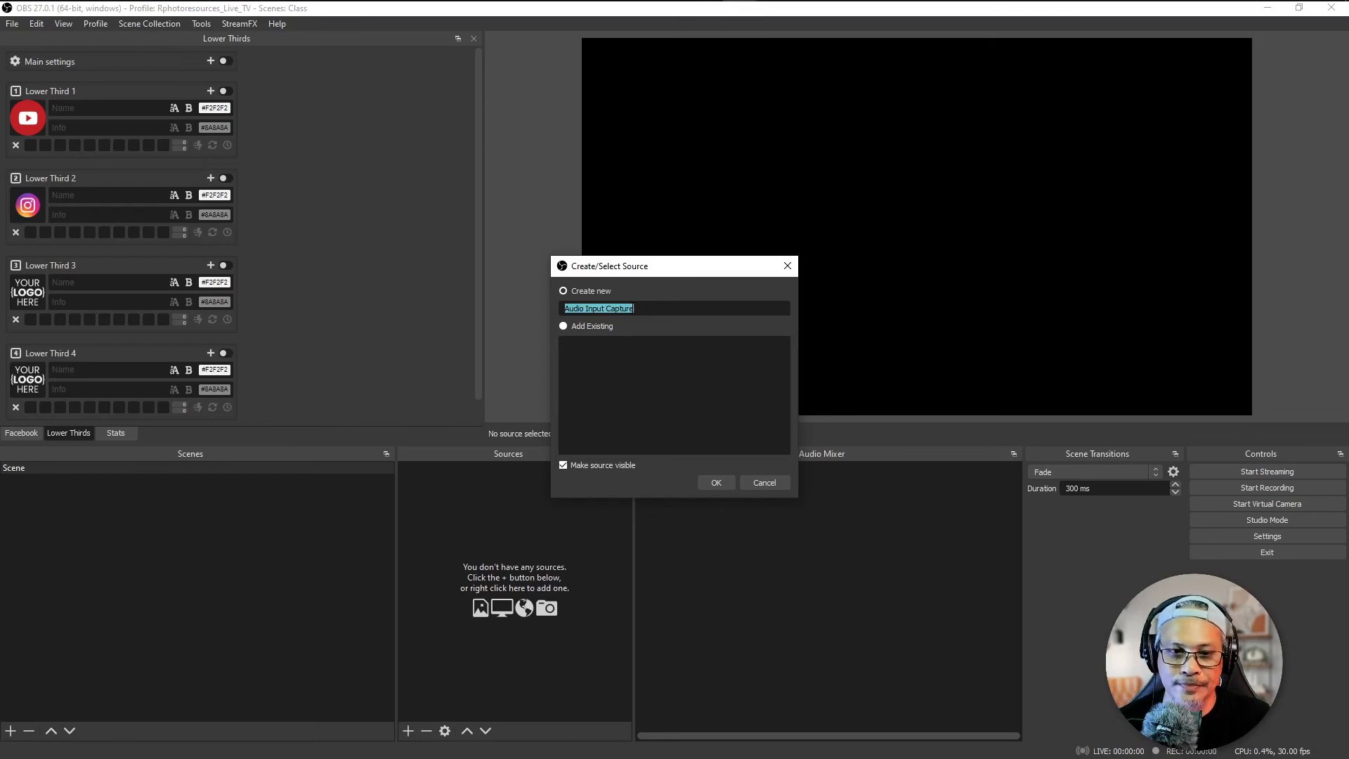
pyautogui.write('M')
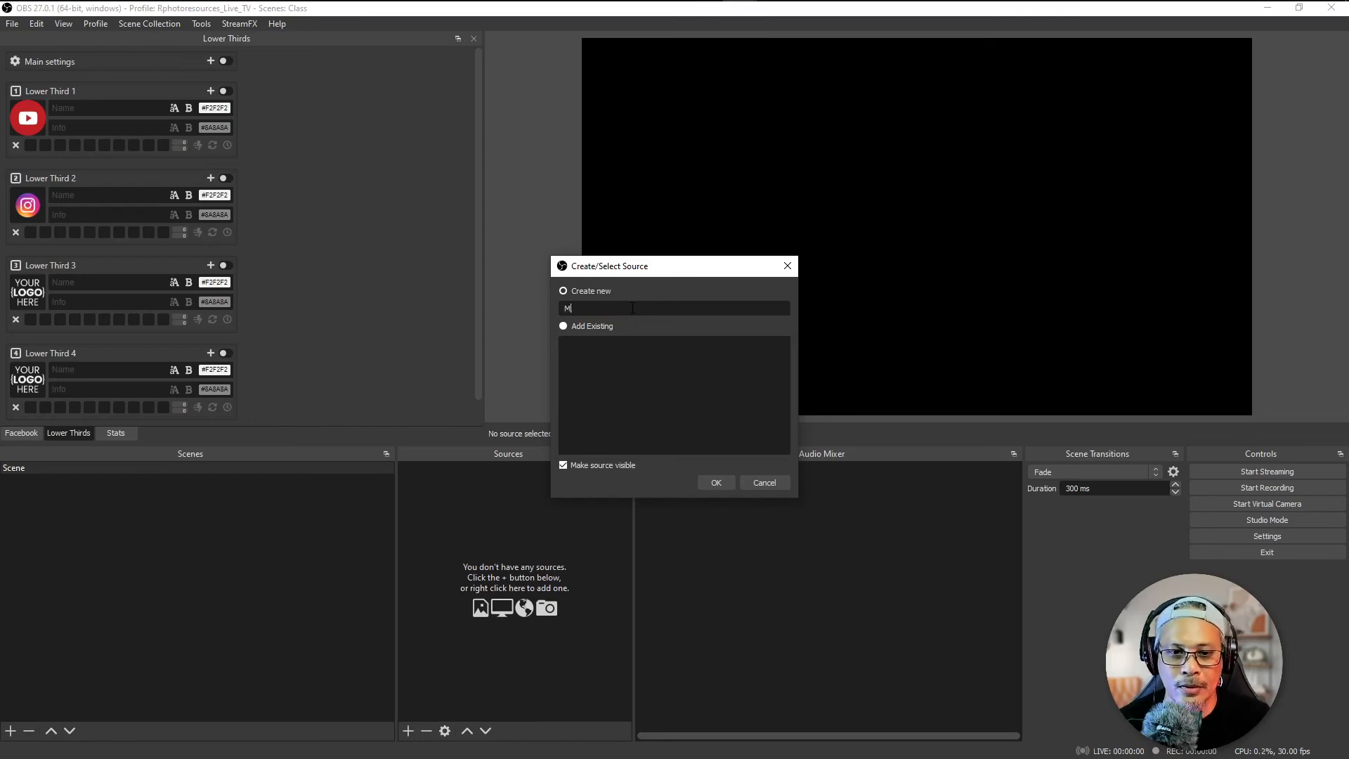
pyautogui.write('ic Bo')
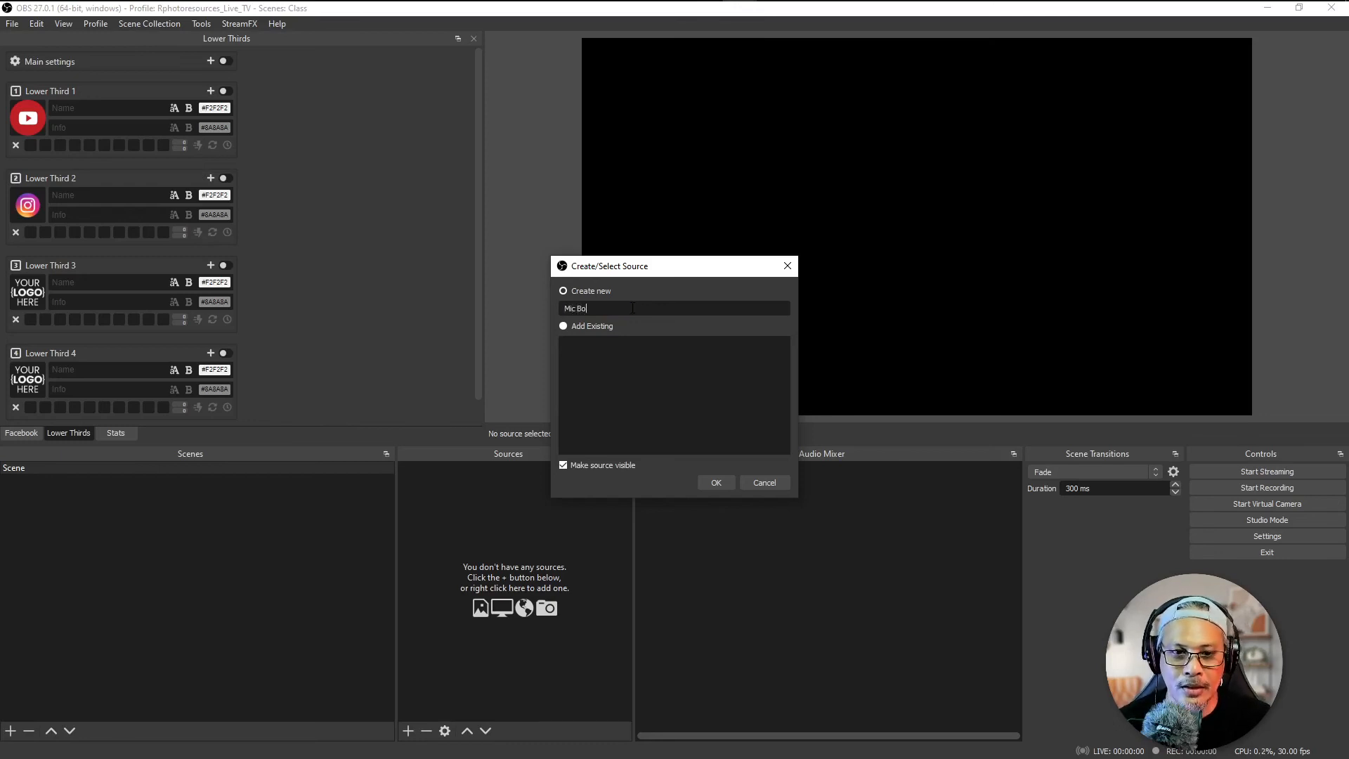
pyautogui.write('ioya')
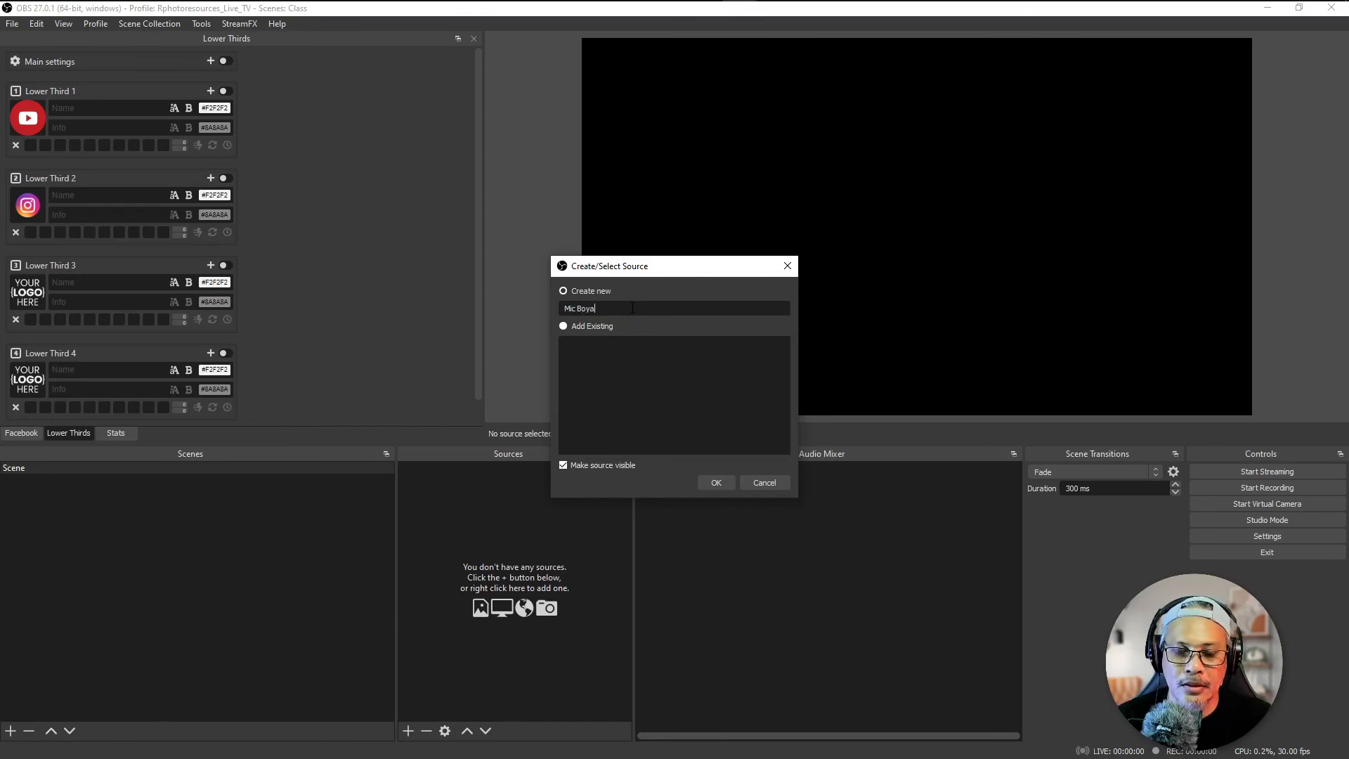
pyautogui.click(718, 487)
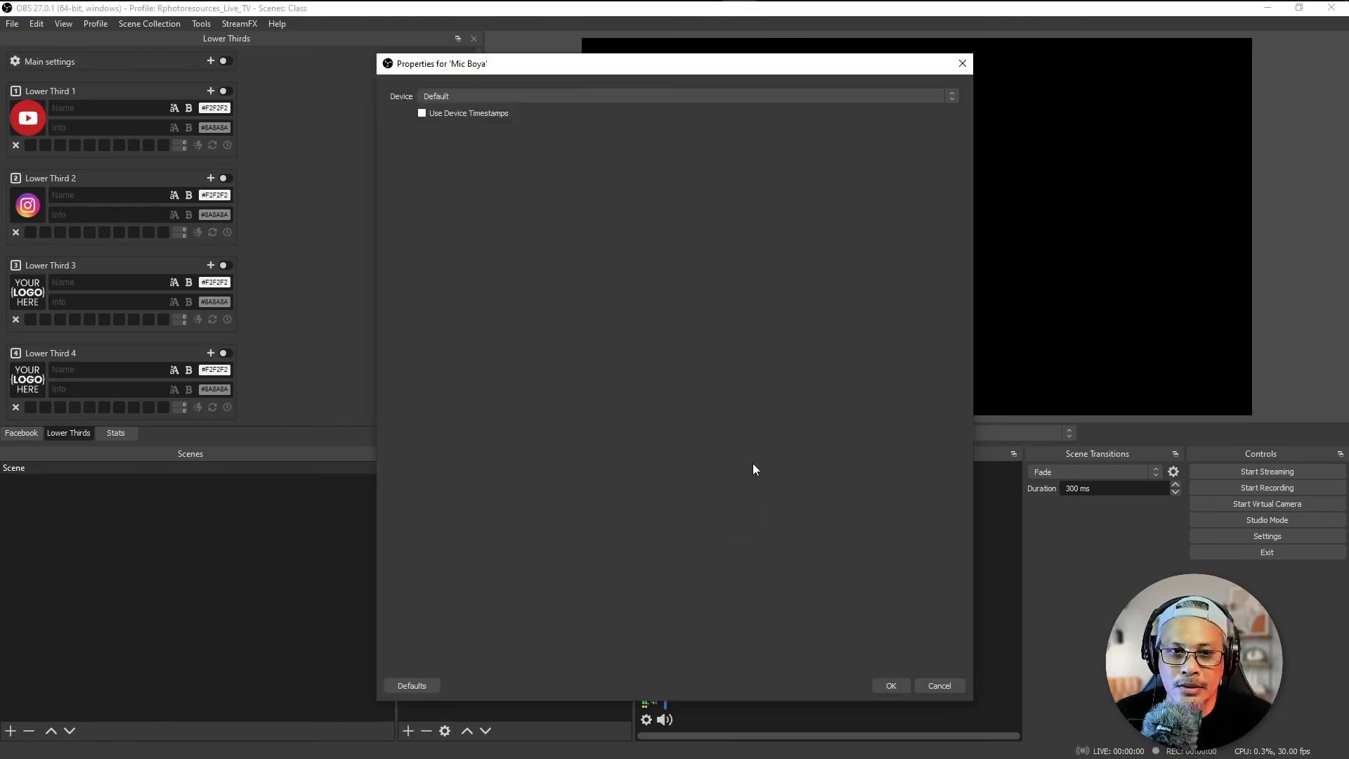
# Step: Set the Mic Boya source's device to Microphone (USB Audio Device) and accept its properties
pyautogui.click(491, 96)
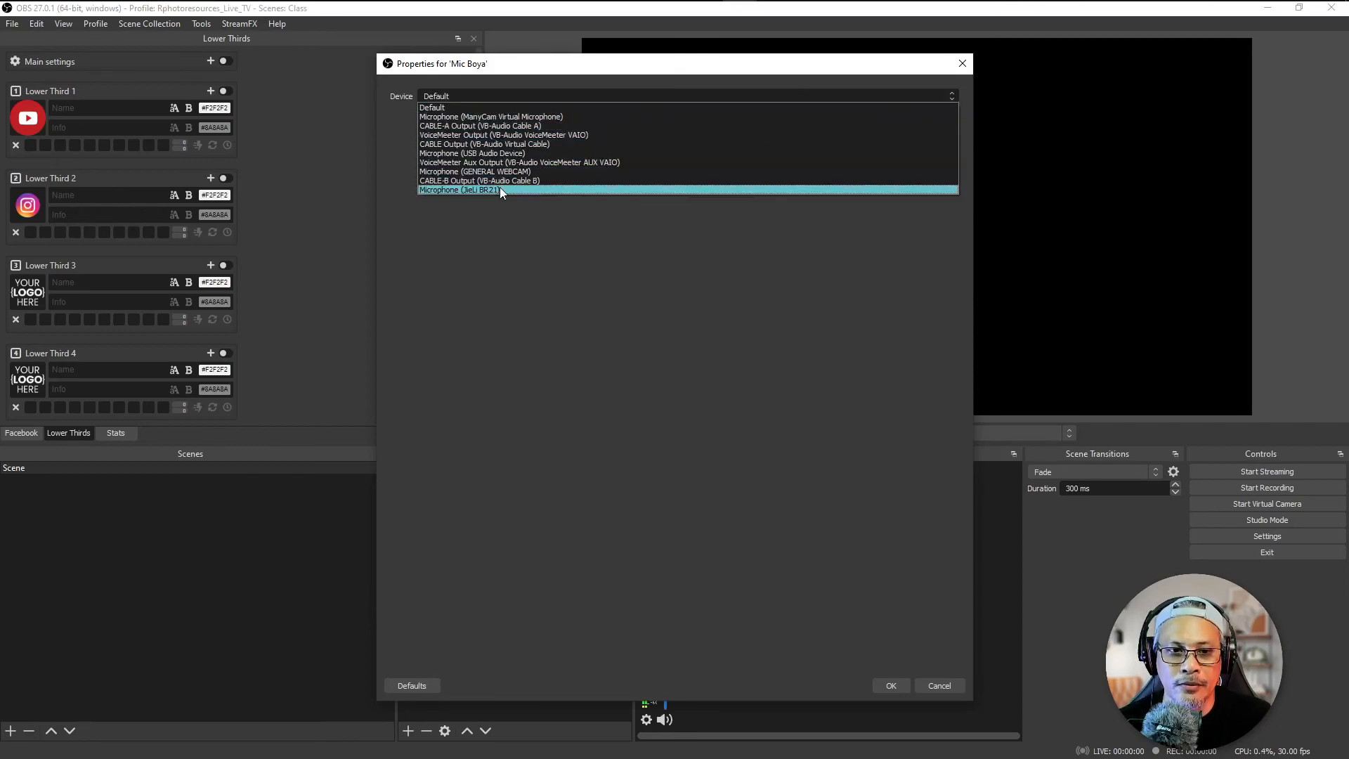
pyautogui.click(531, 154)
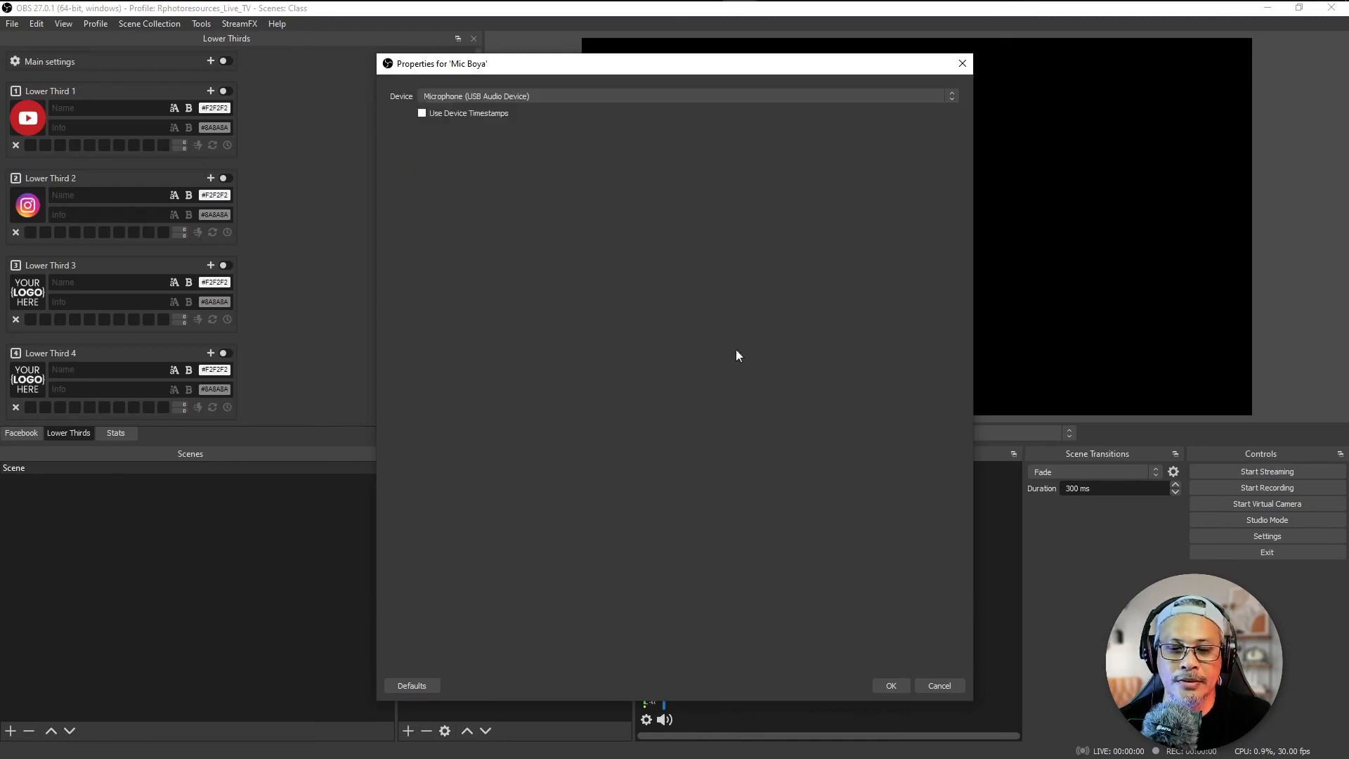
pyautogui.click(889, 687)
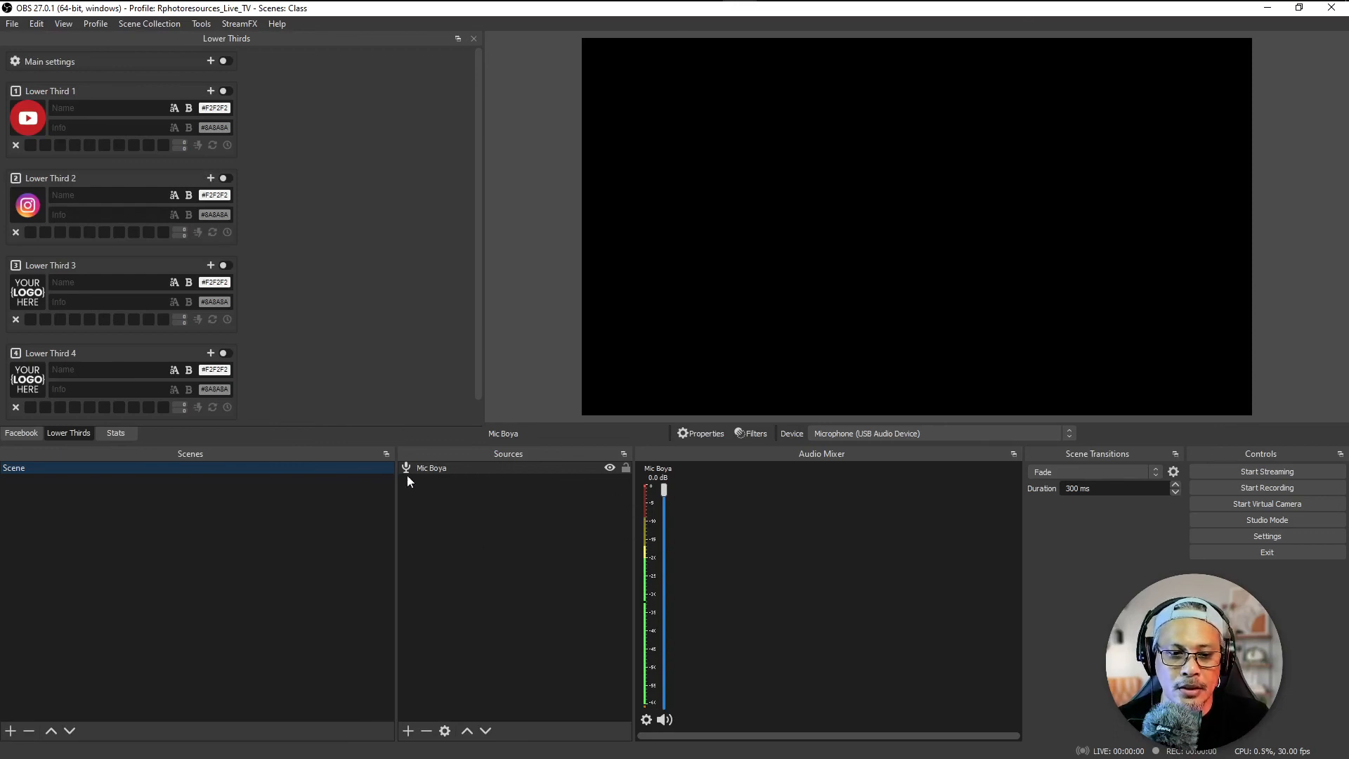
# Step: Add a new scene named Scene 2 and switch between it and Scene to compare their sources and audio mixers
pyautogui.click(11, 730)
pyautogui.click(632, 410)
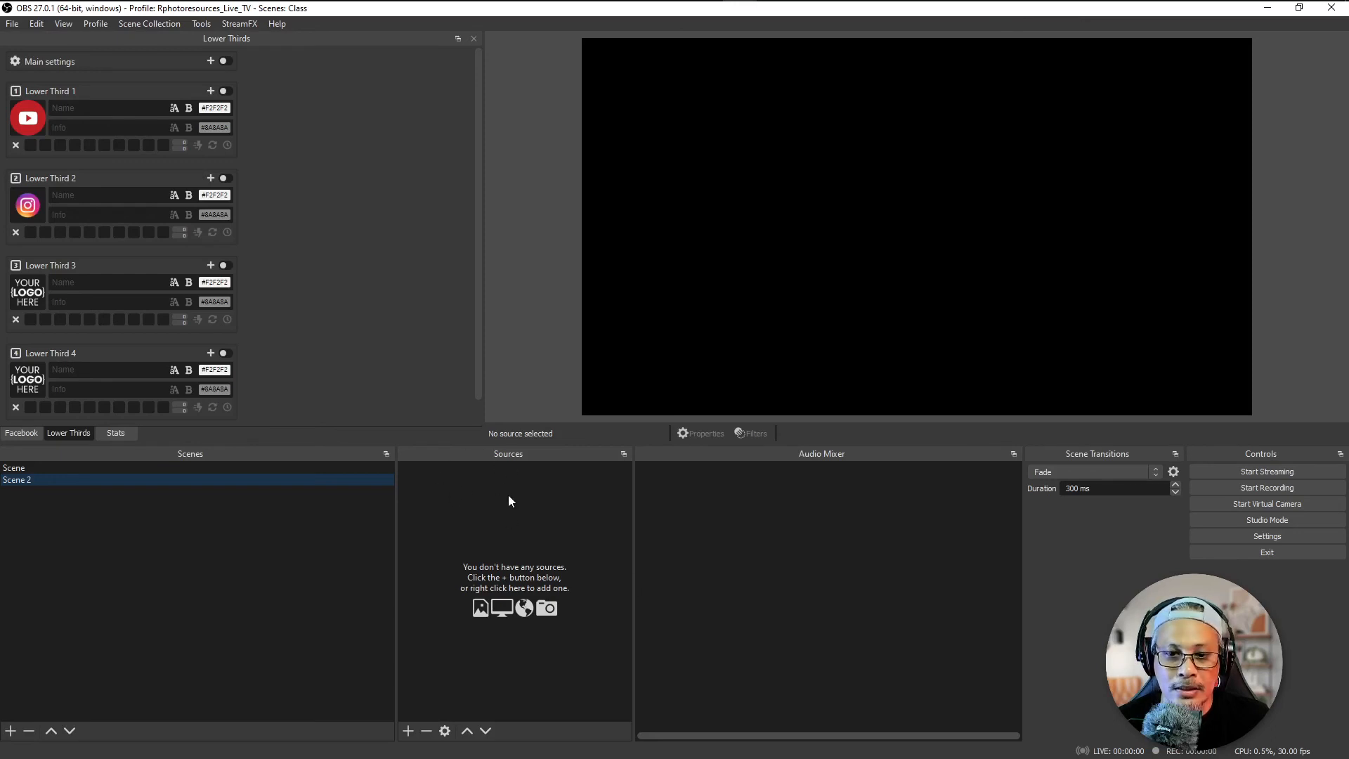
pyautogui.click(40, 469)
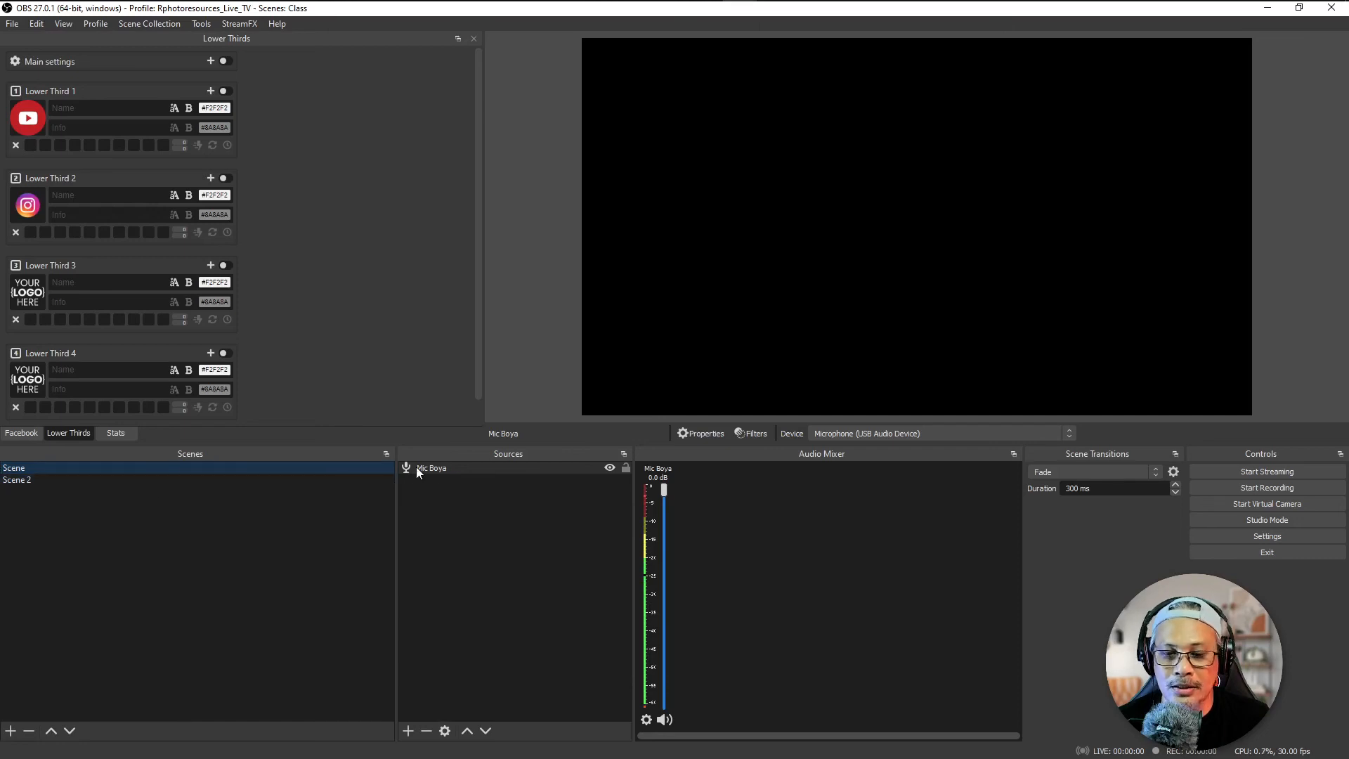
pyautogui.click(11, 481)
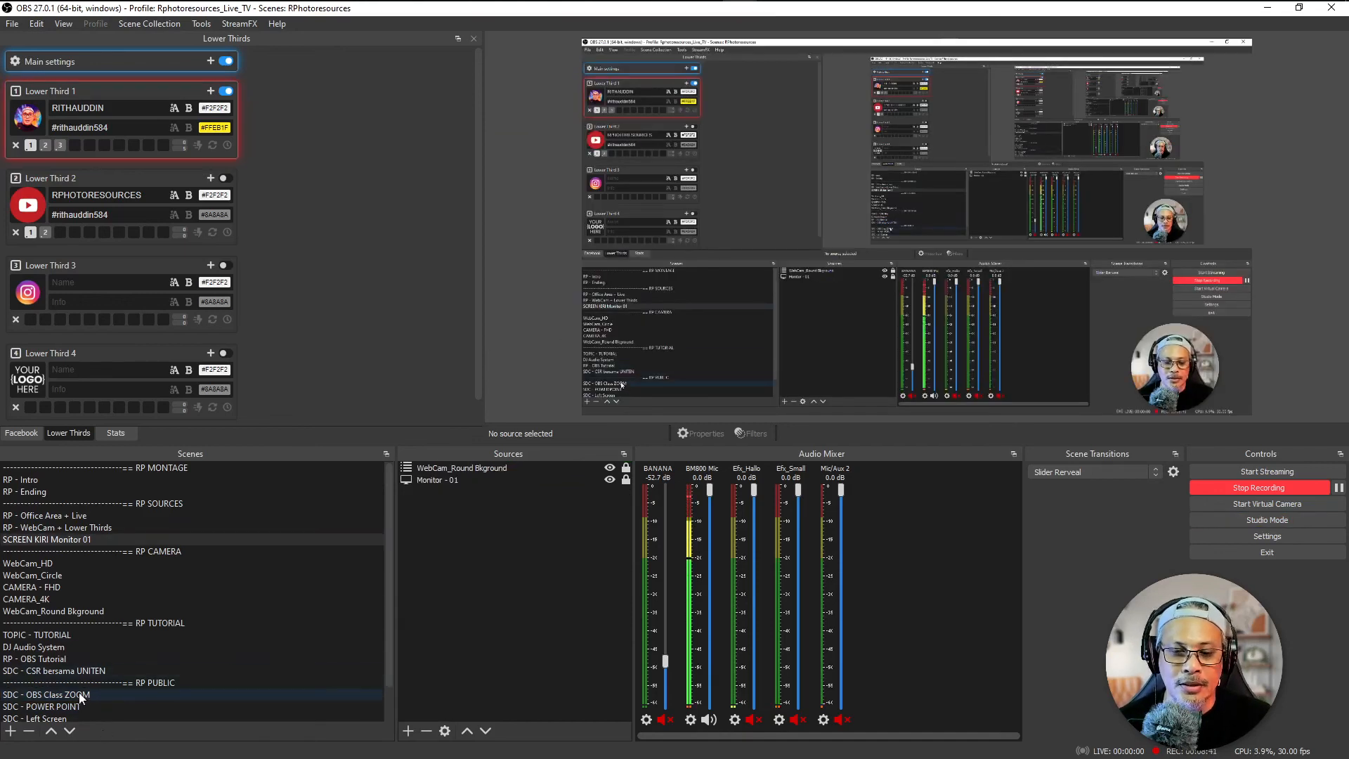
pyautogui.click(73, 694)
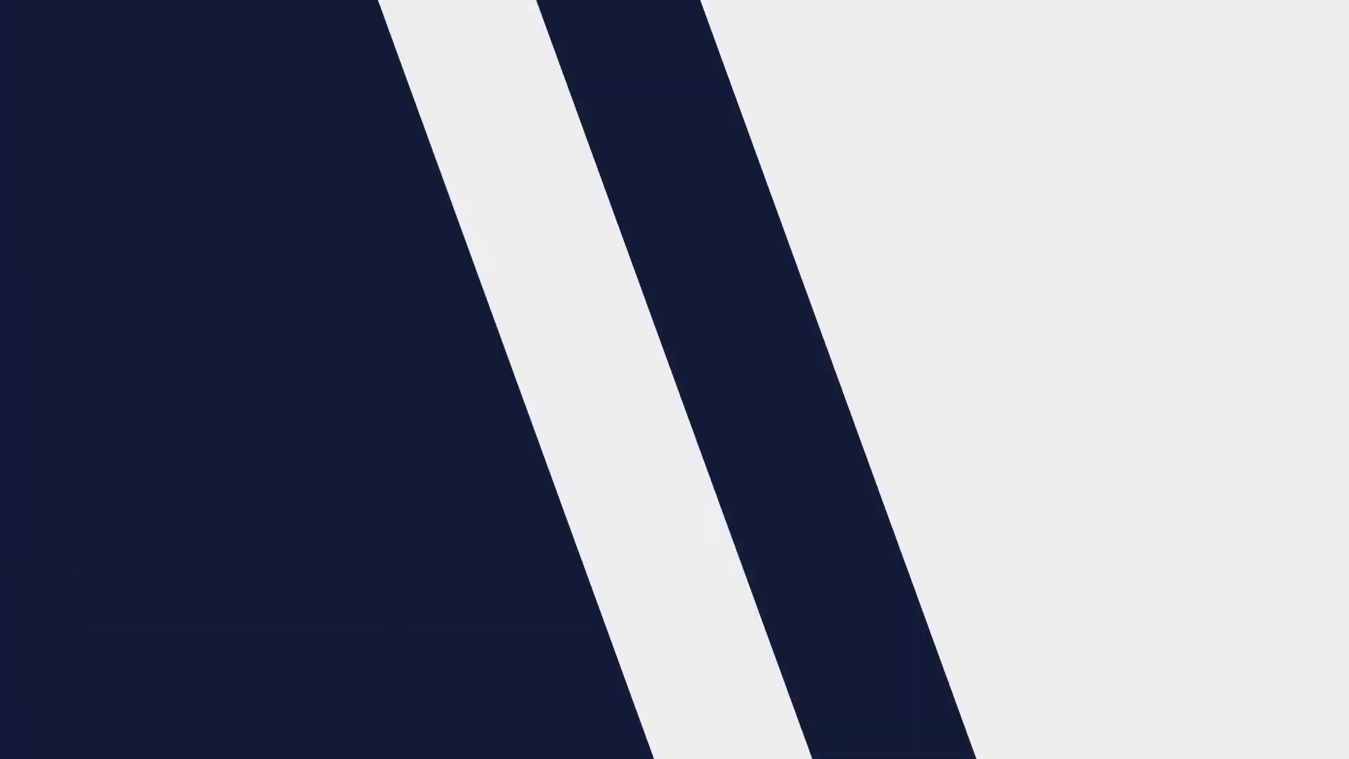